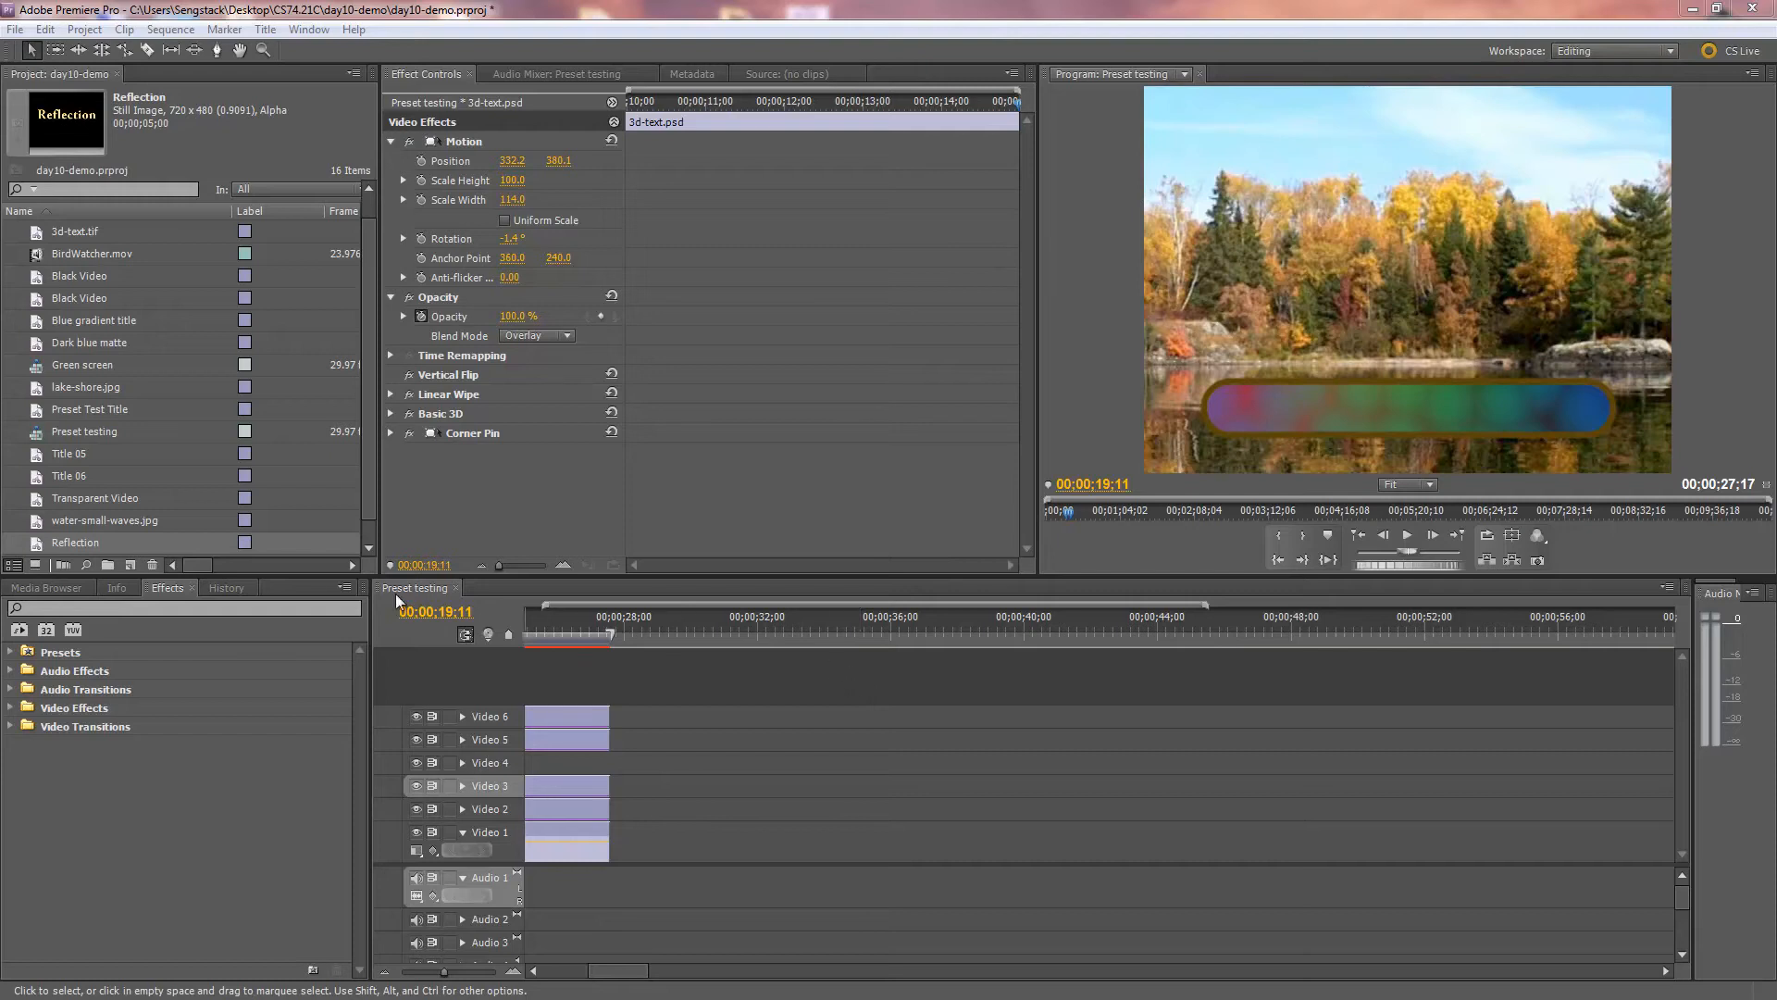
Place the Reflection title on Video 1 after the existing clips and stack a second copy directly above it on Video 2
{"action": "left_click_drag", "start_coordinate": [36, 539], "coordinate": [703, 838]}
{"action": "left_click", "coordinate": [753, 633]}
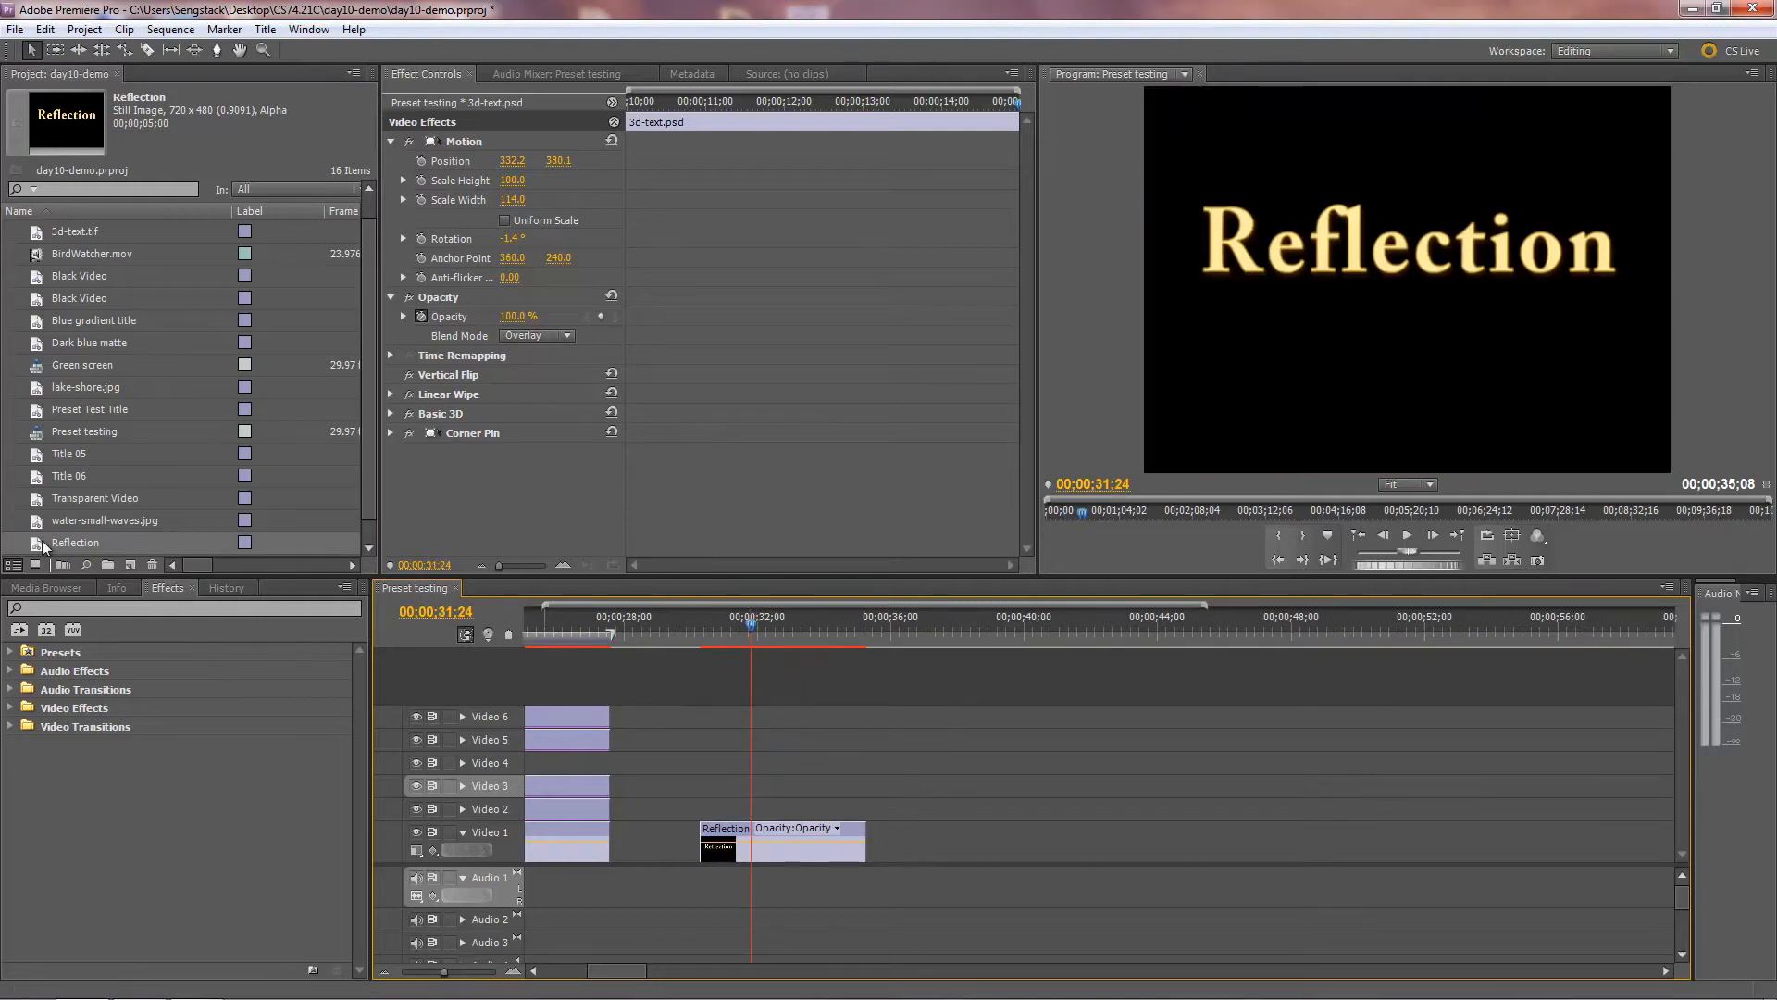
{"action": "left_click_drag", "start_coordinate": [34, 541], "coordinate": [718, 812]}
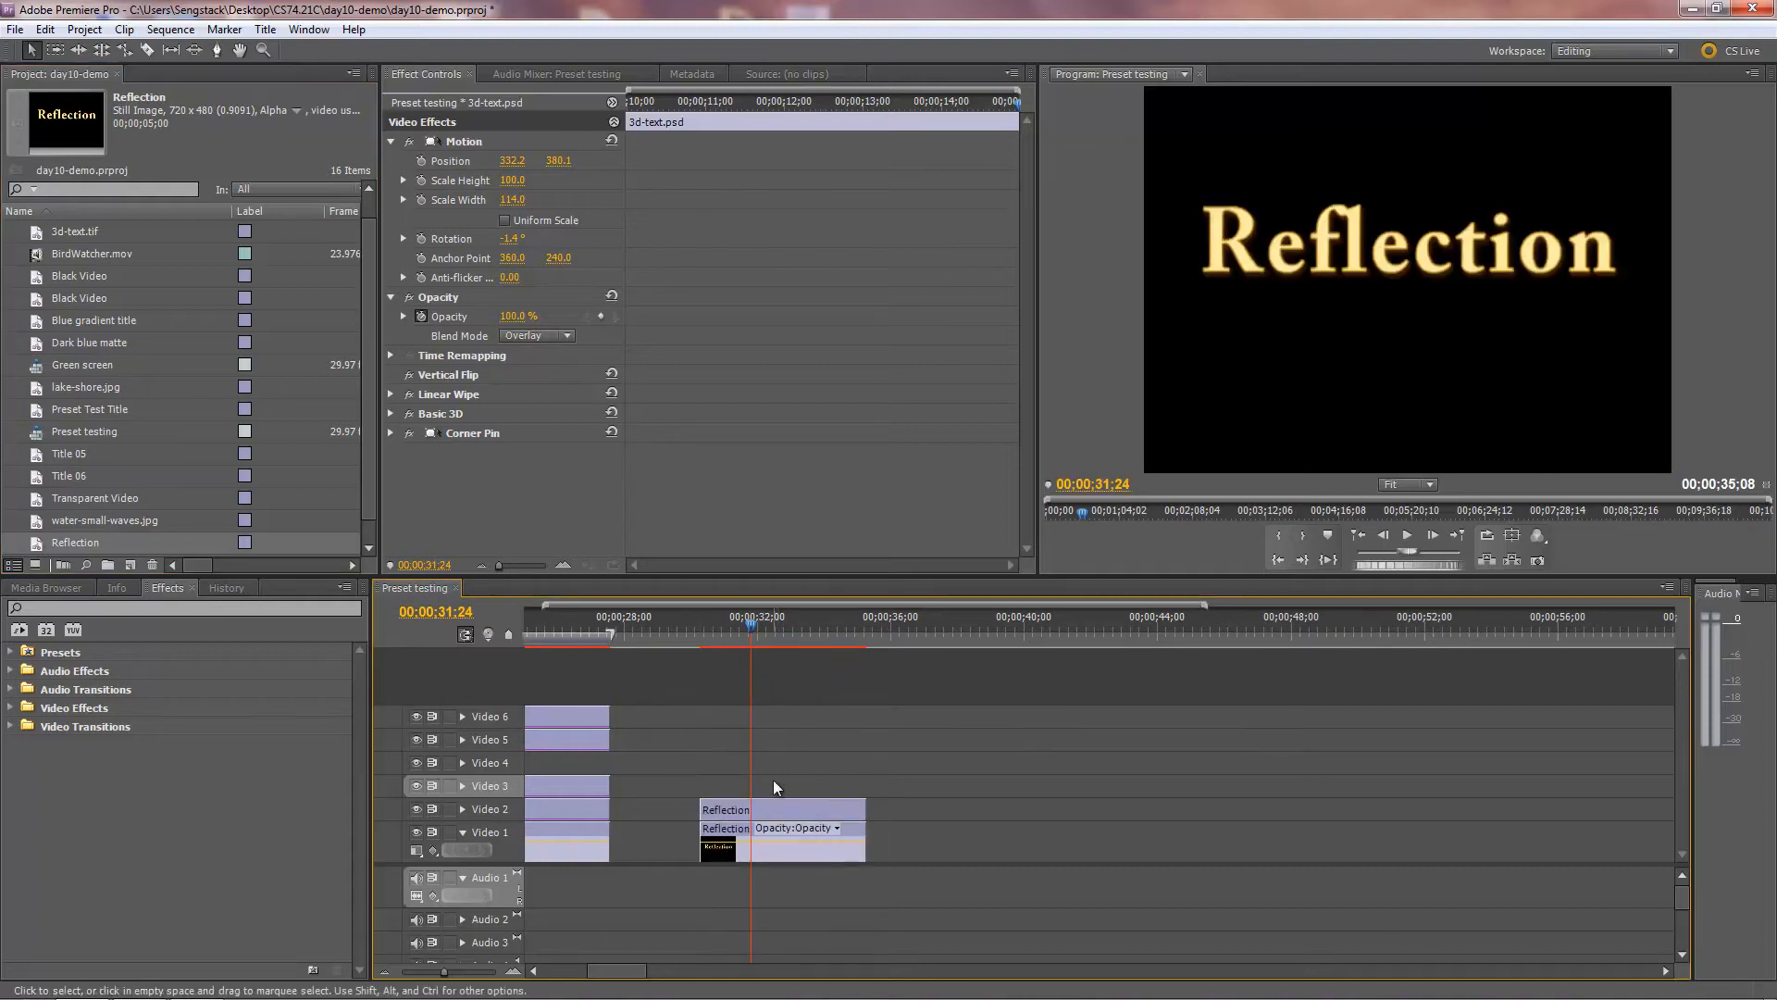
Find the Vertical Flip effect and apply it to the Reflection clip on Video 2
{"action": "left_click", "coordinate": [768, 805]}
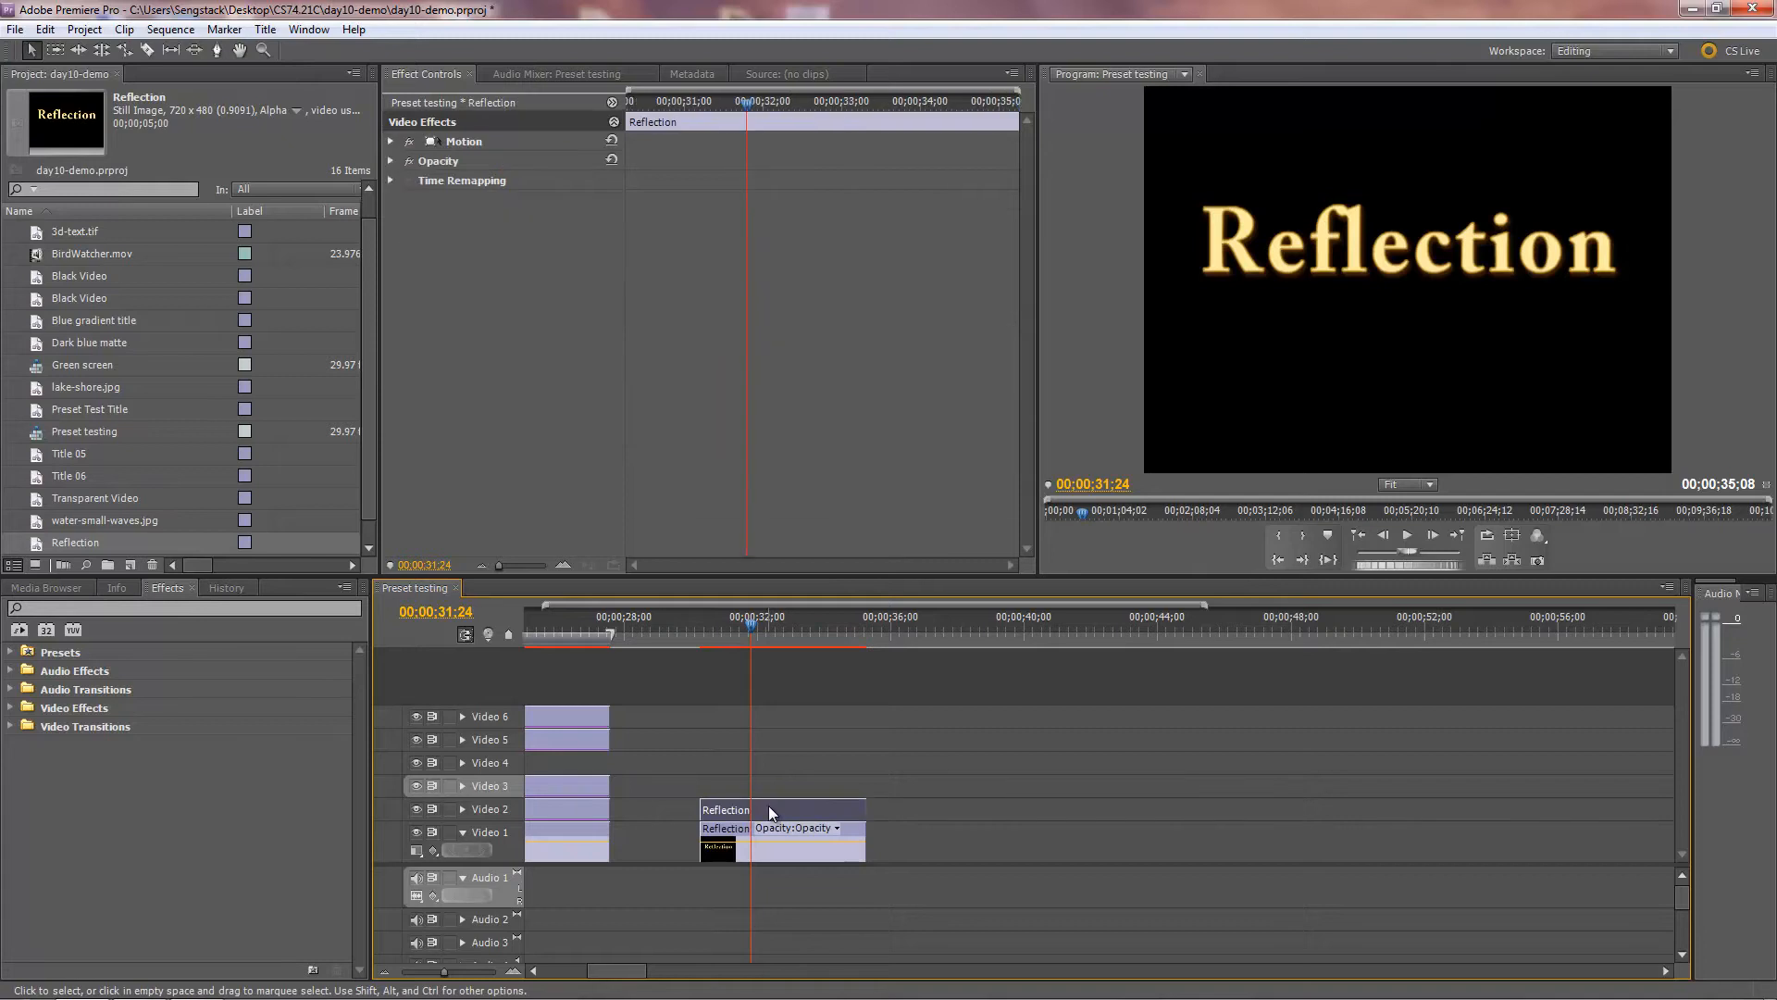
{"action": "left_click", "coordinate": [80, 607]}
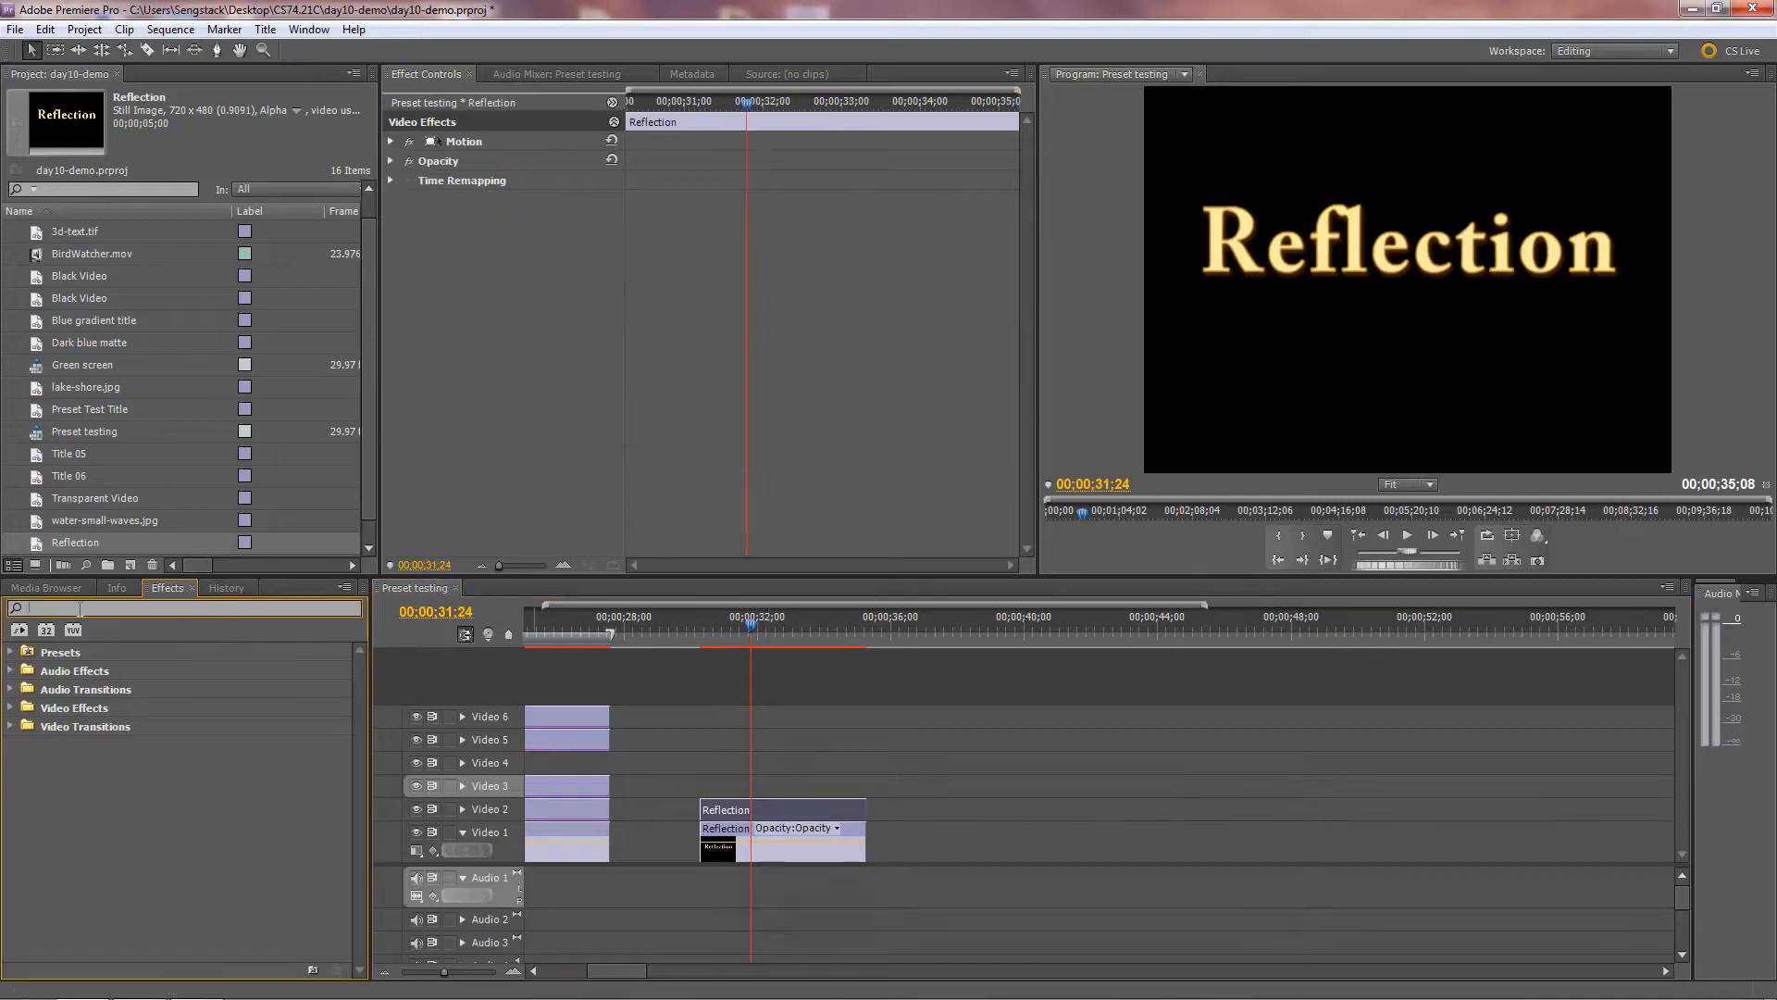
{"action": "type", "text": "ver"}
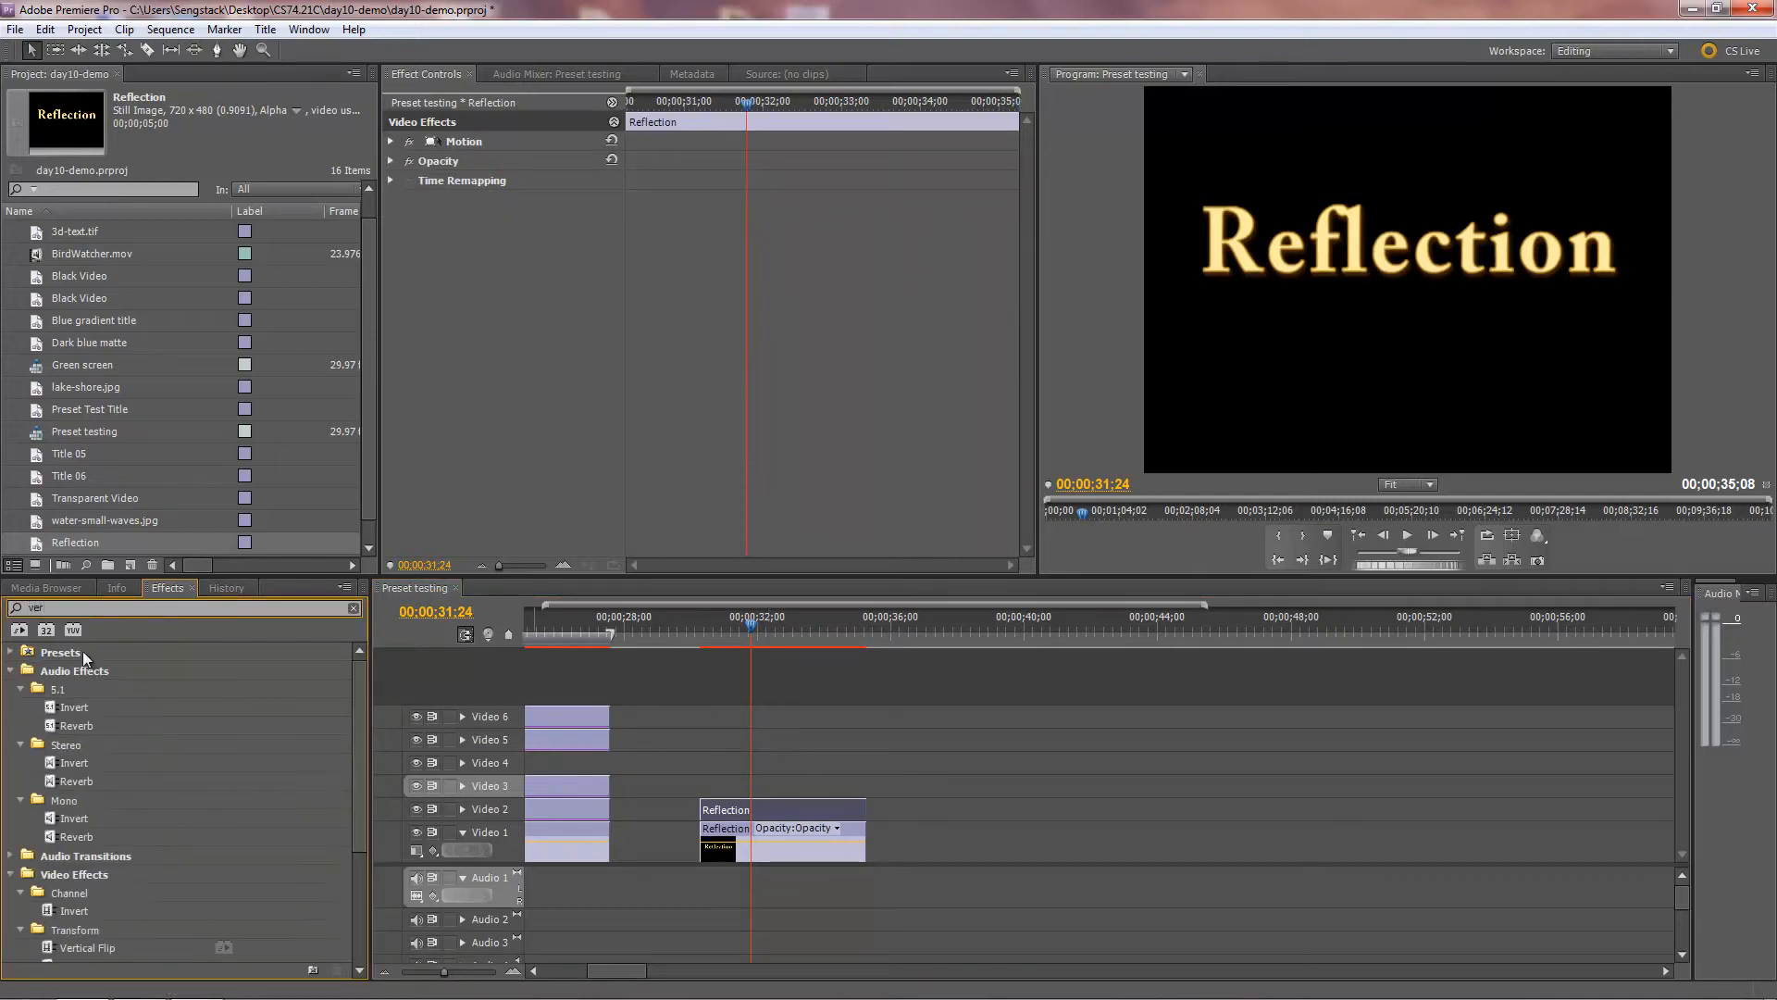
{"action": "type", "text": "t"}
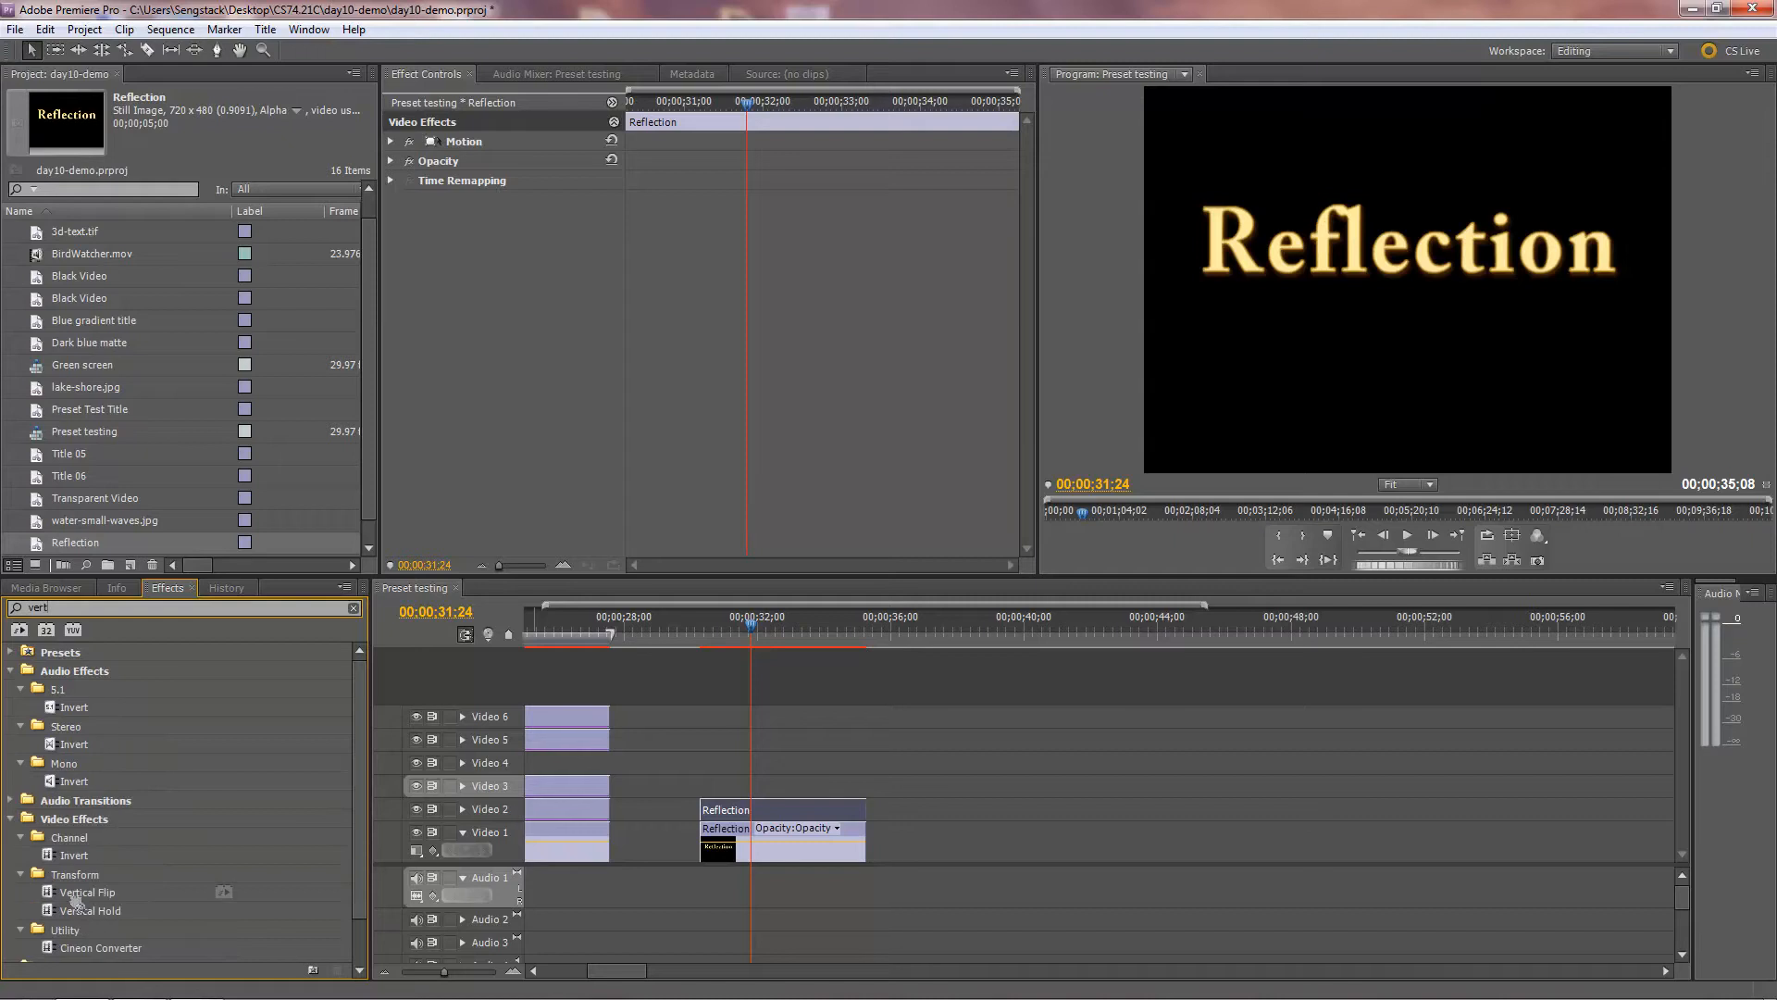
{"action": "left_click_drag", "start_coordinate": [83, 893], "coordinate": [783, 810]}
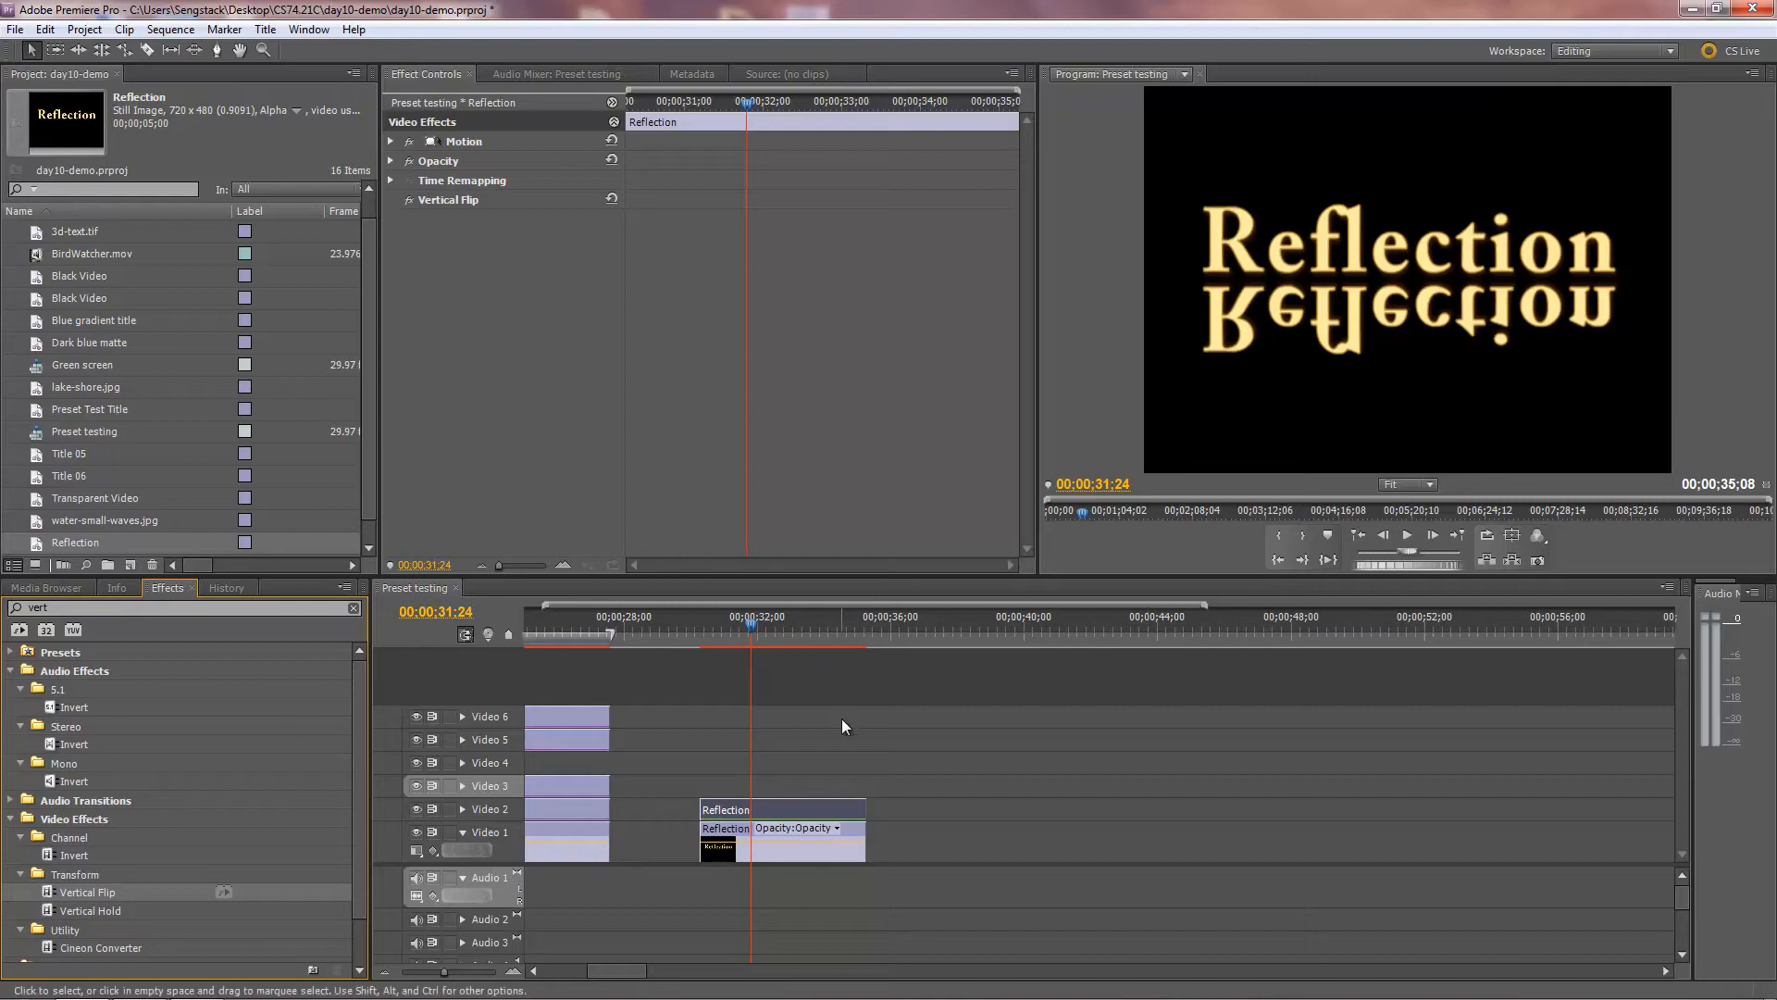
Find the Linear Wipe video effect and apply it to the Reflection clip on Video 2
{"action": "left_click_drag", "start_coordinate": [59, 609], "coordinate": [3, 606]}
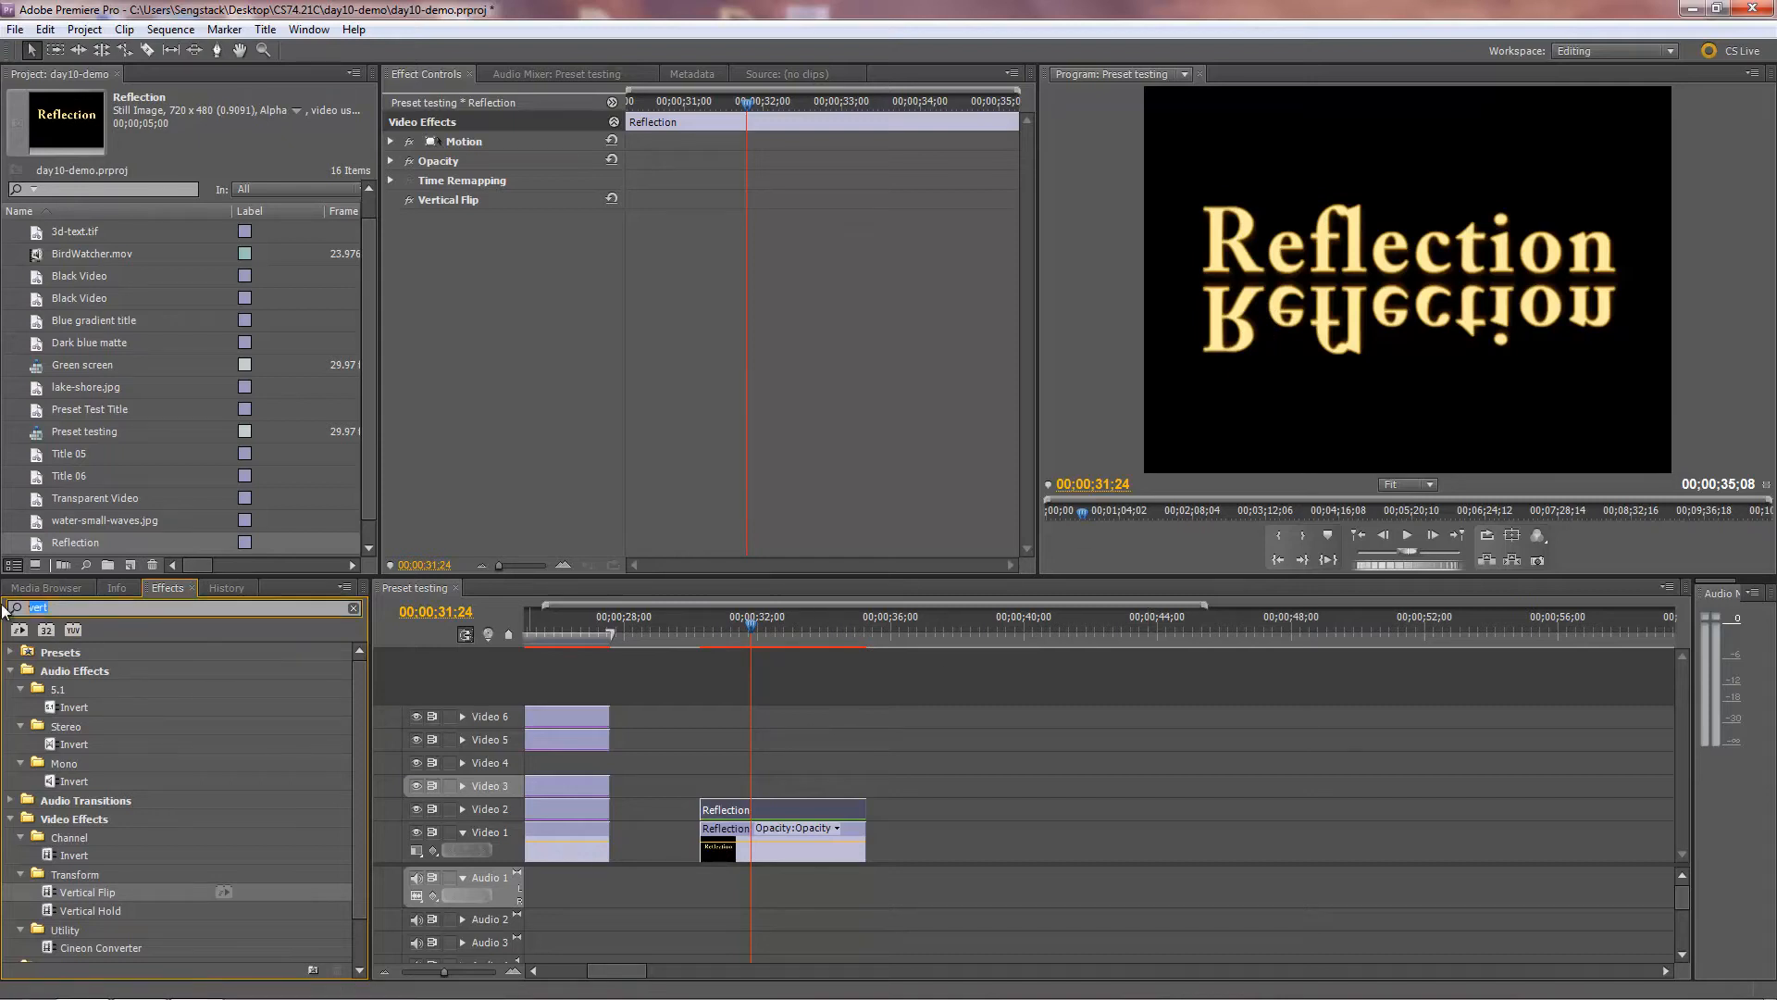
{"action": "type", "text": "lin"}
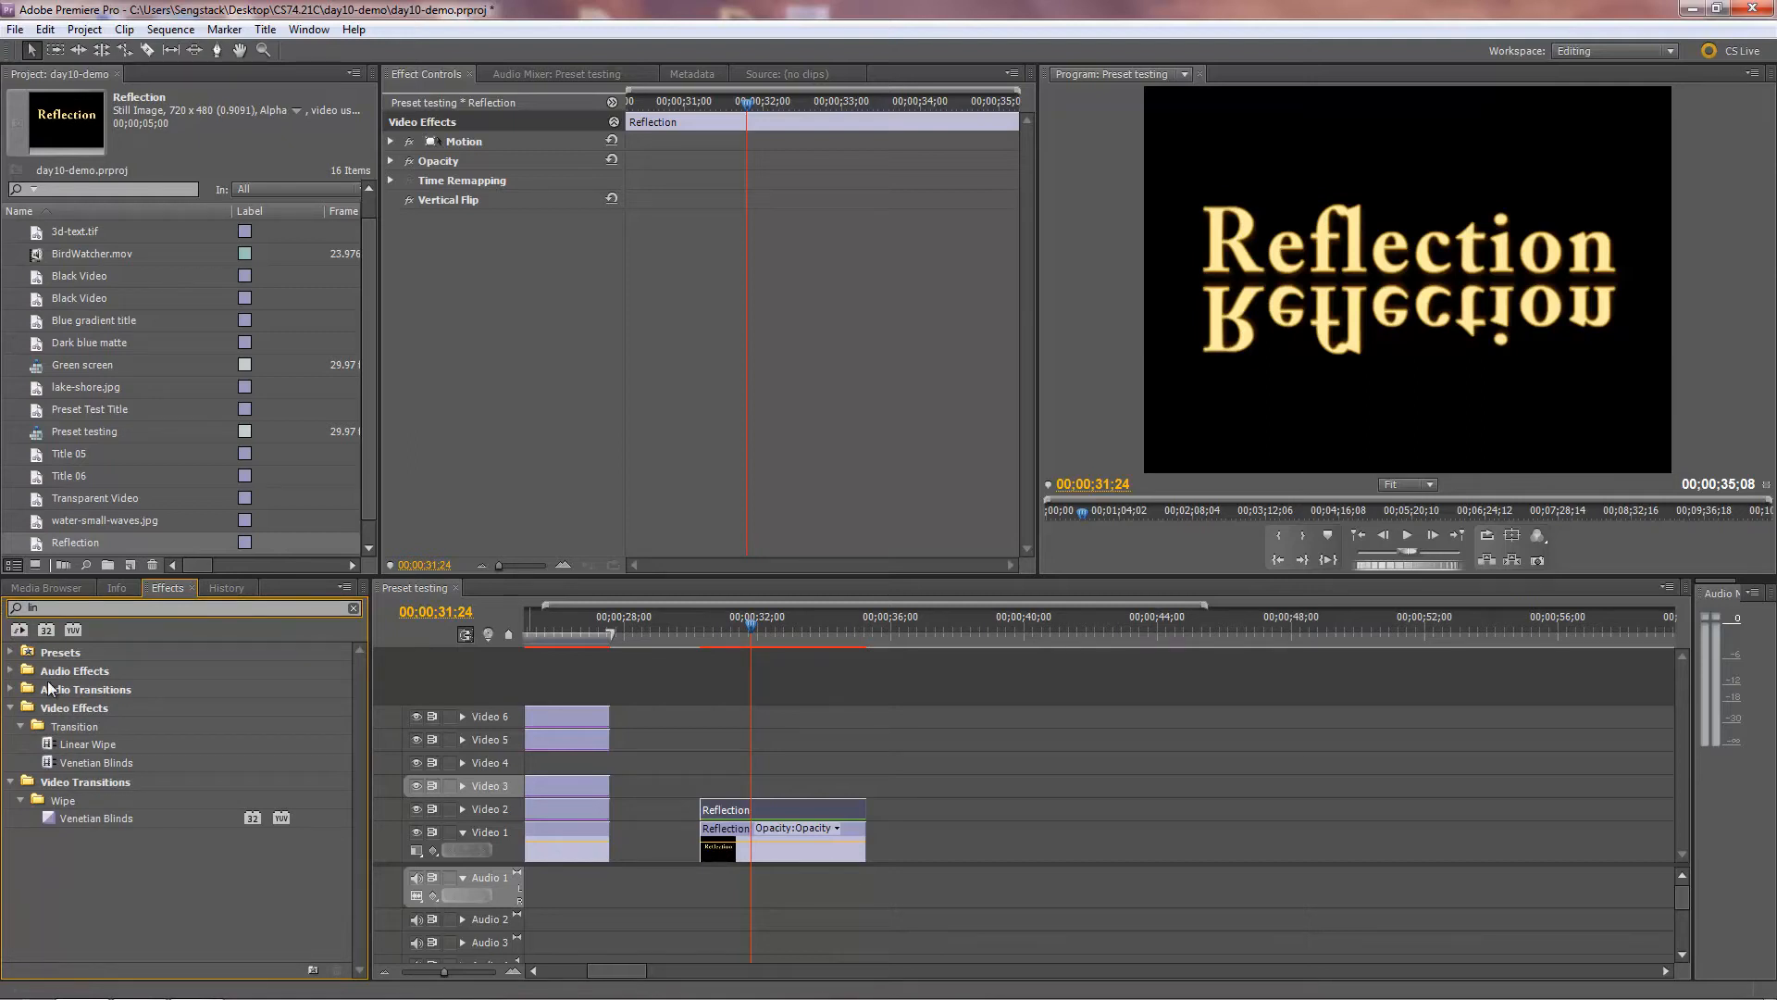
{"action": "left_click_drag", "start_coordinate": [54, 744], "coordinate": [764, 814]}
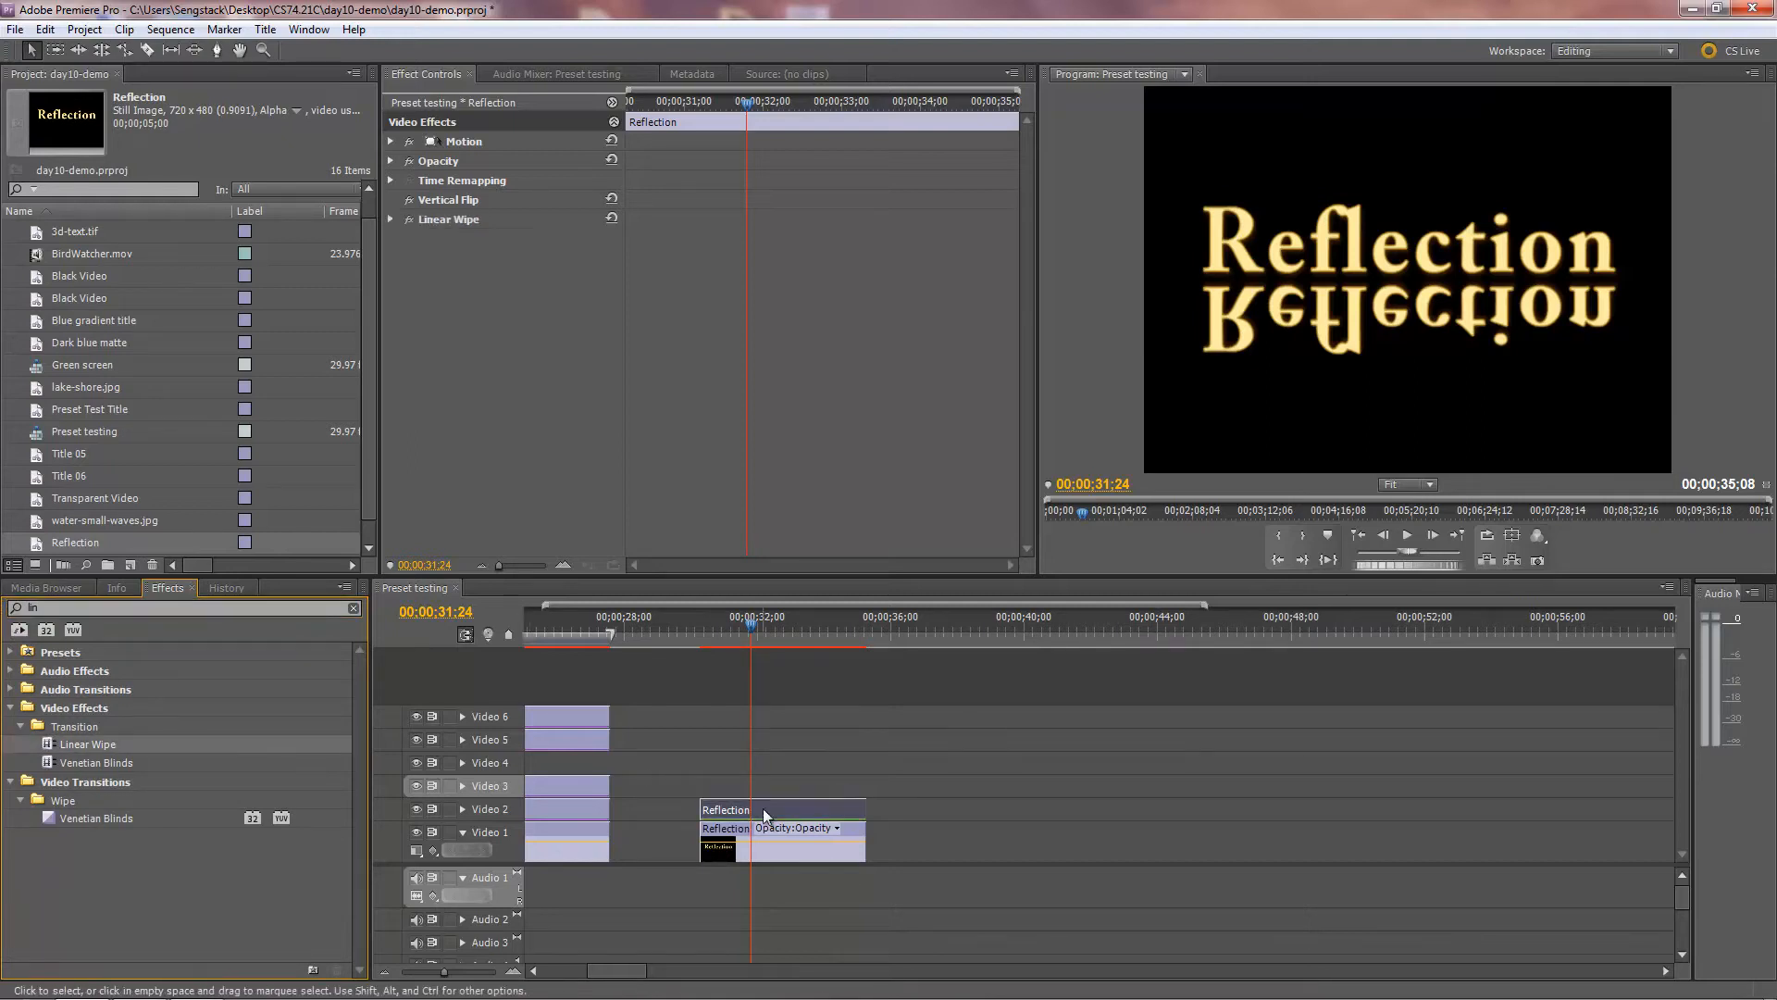
Set the Linear Wipe to 42% transition completion, a 0° wipe angle and a feather of 90 to fade the mirrored text
{"action": "left_click", "coordinate": [390, 220]}
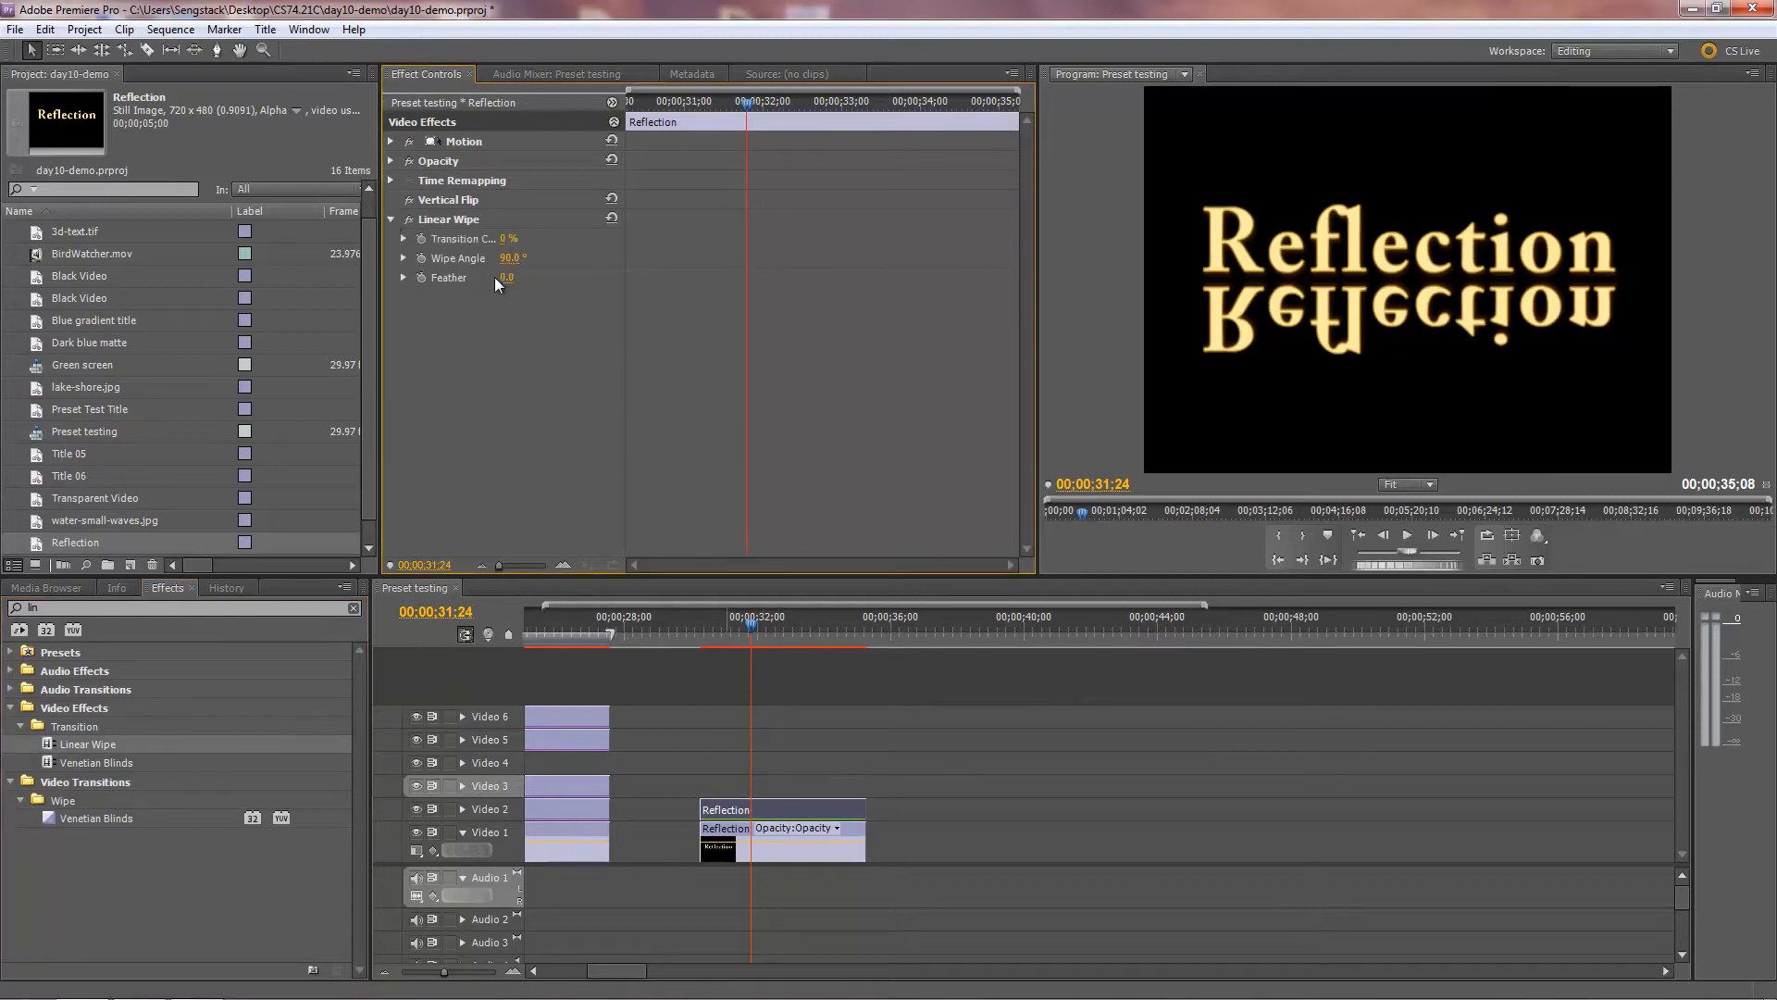
{"action": "left_click", "coordinate": [404, 258]}
{"action": "left_click_drag", "start_coordinate": [506, 239], "coordinate": [551, 256]}
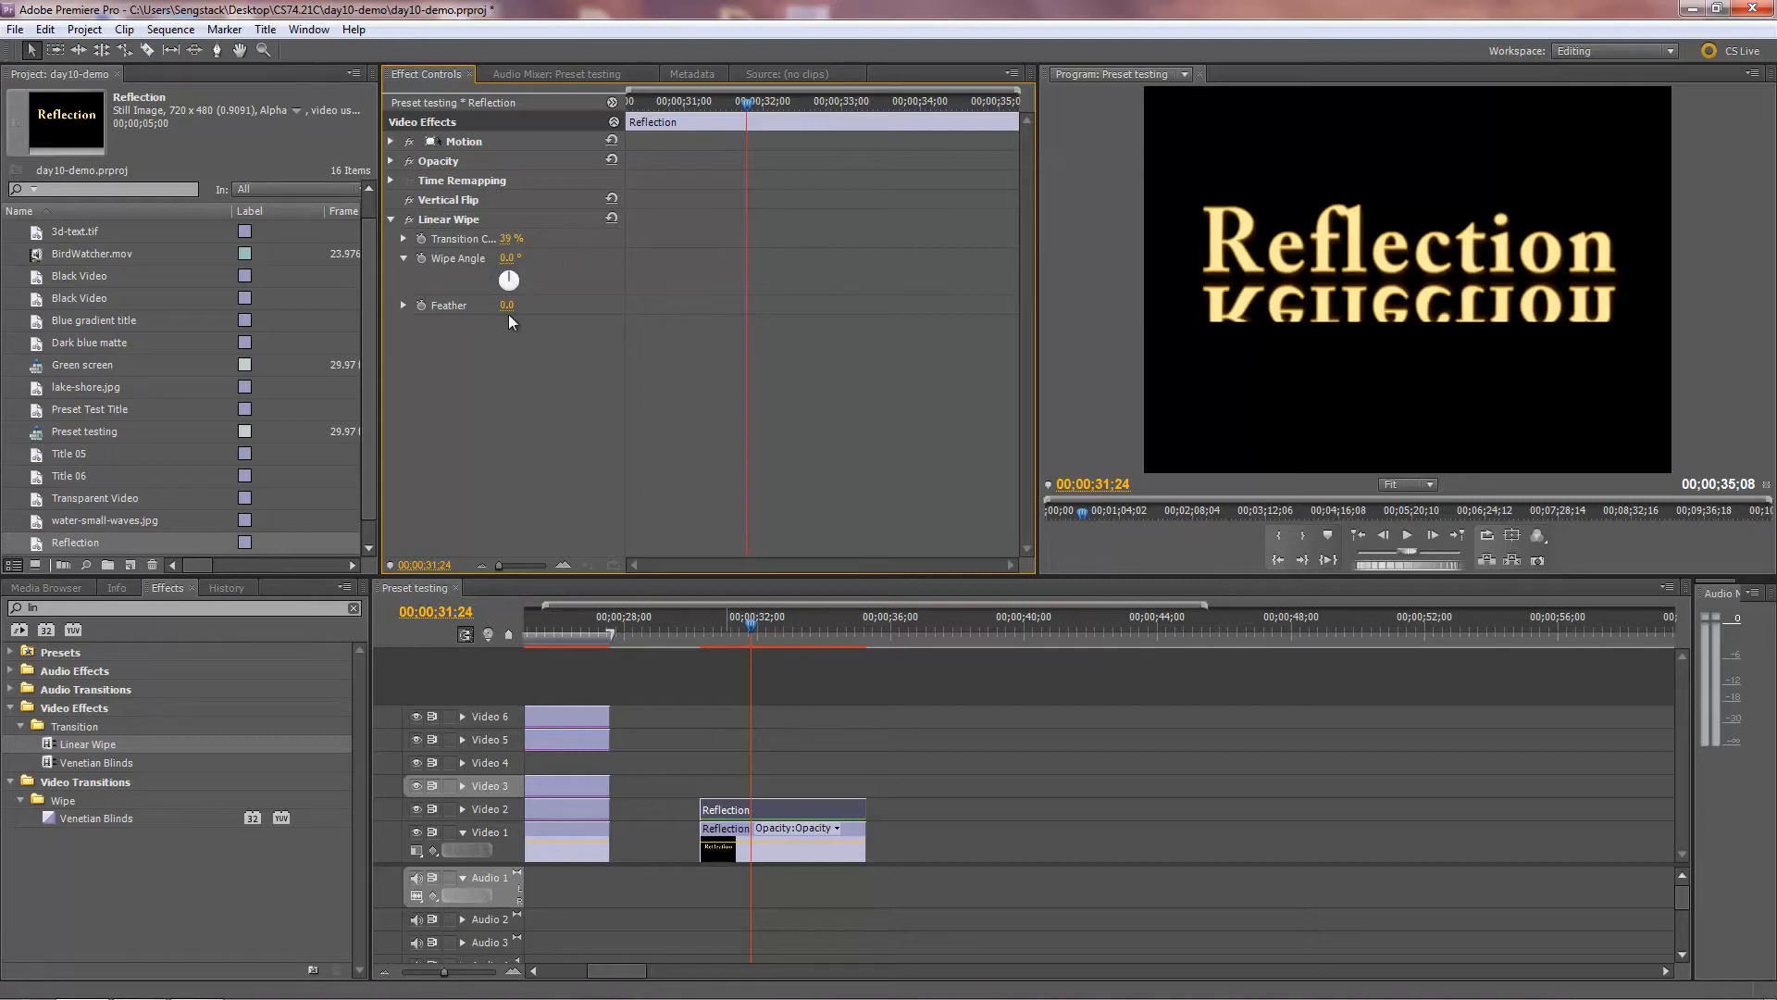
{"action": "left_click_drag", "start_coordinate": [507, 308], "coordinate": [626, 354]}
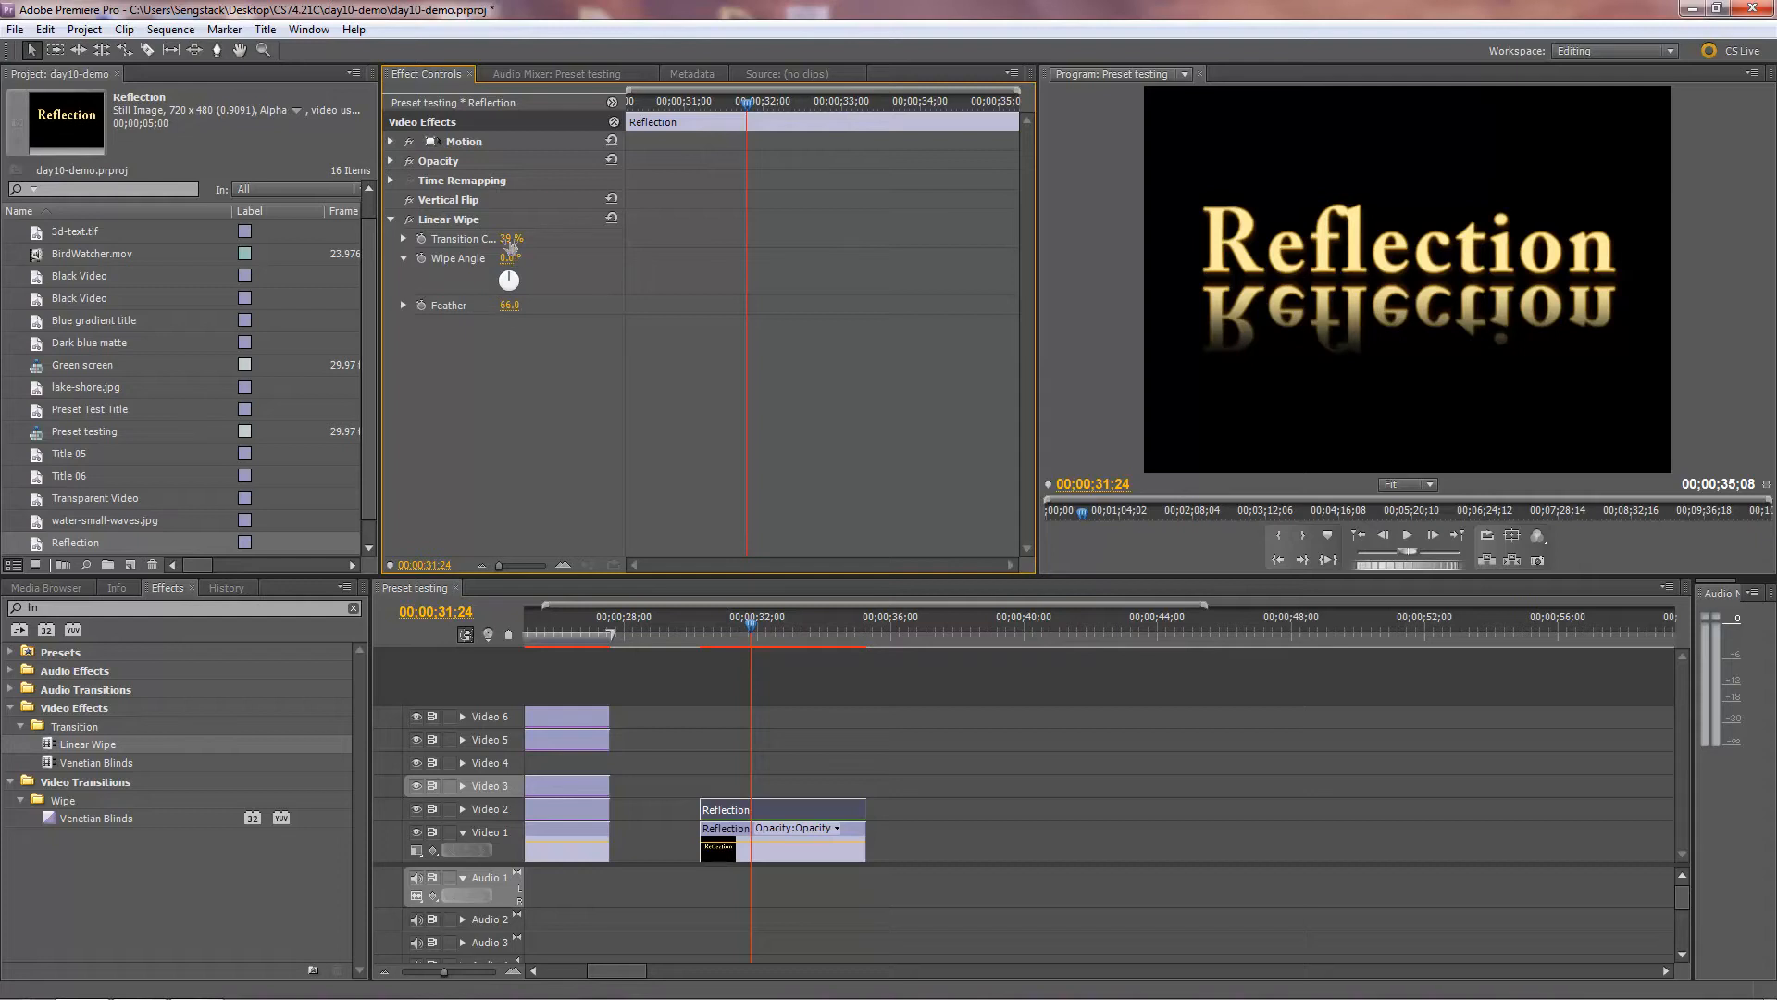
{"action": "left_click_drag", "start_coordinate": [511, 243], "coordinate": [525, 245]}
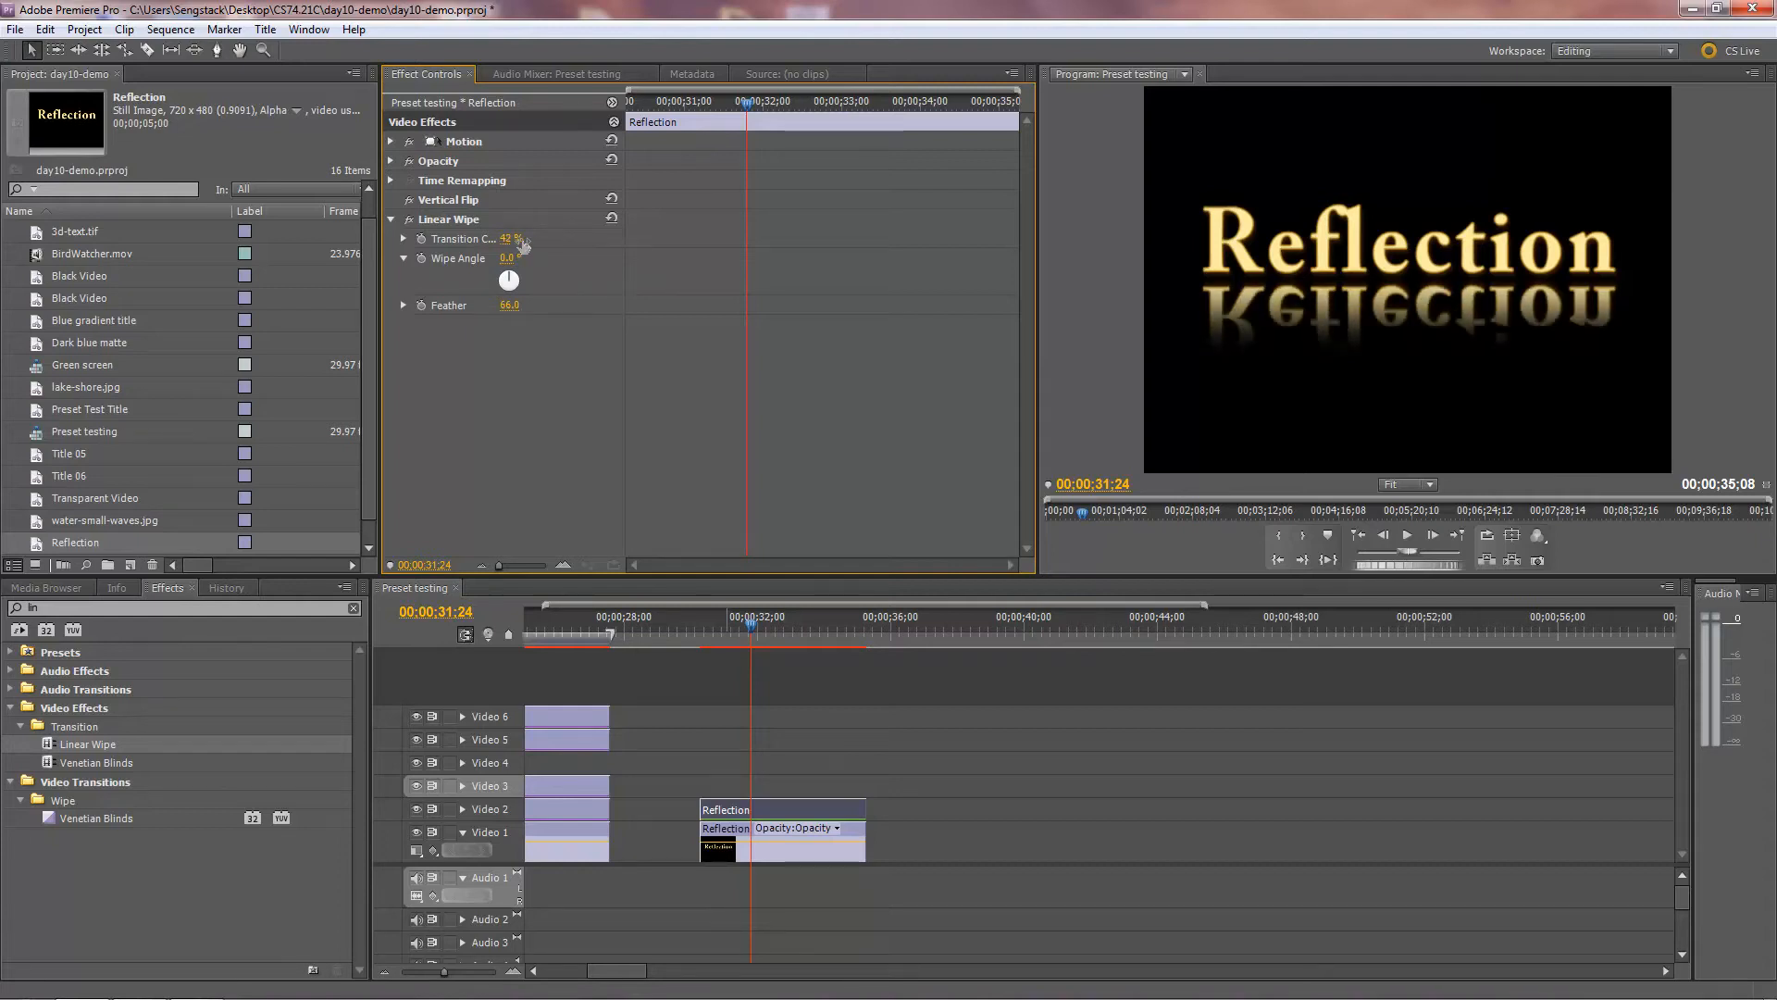
{"action": "left_click_drag", "start_coordinate": [510, 306], "coordinate": [535, 311]}
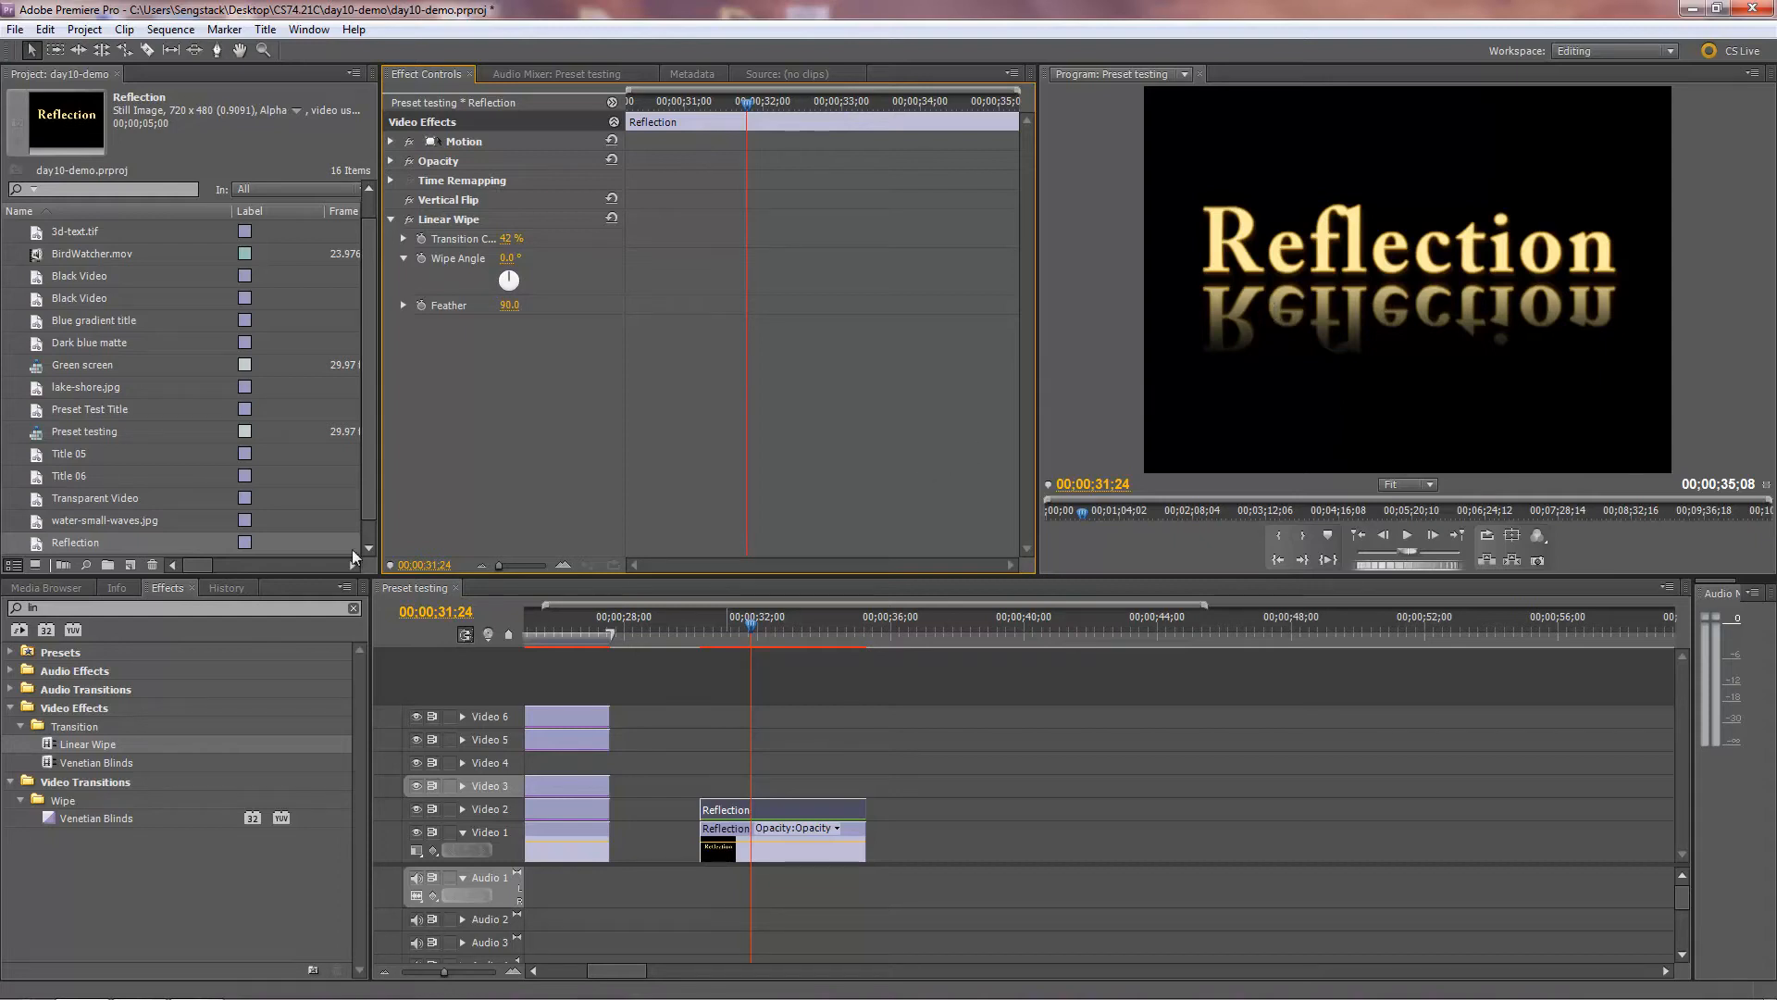
Apply the Basic 3D effect to the Reflection clip on Video 2 and set its tilt to -50°
{"action": "left_click", "coordinate": [5, 609]}
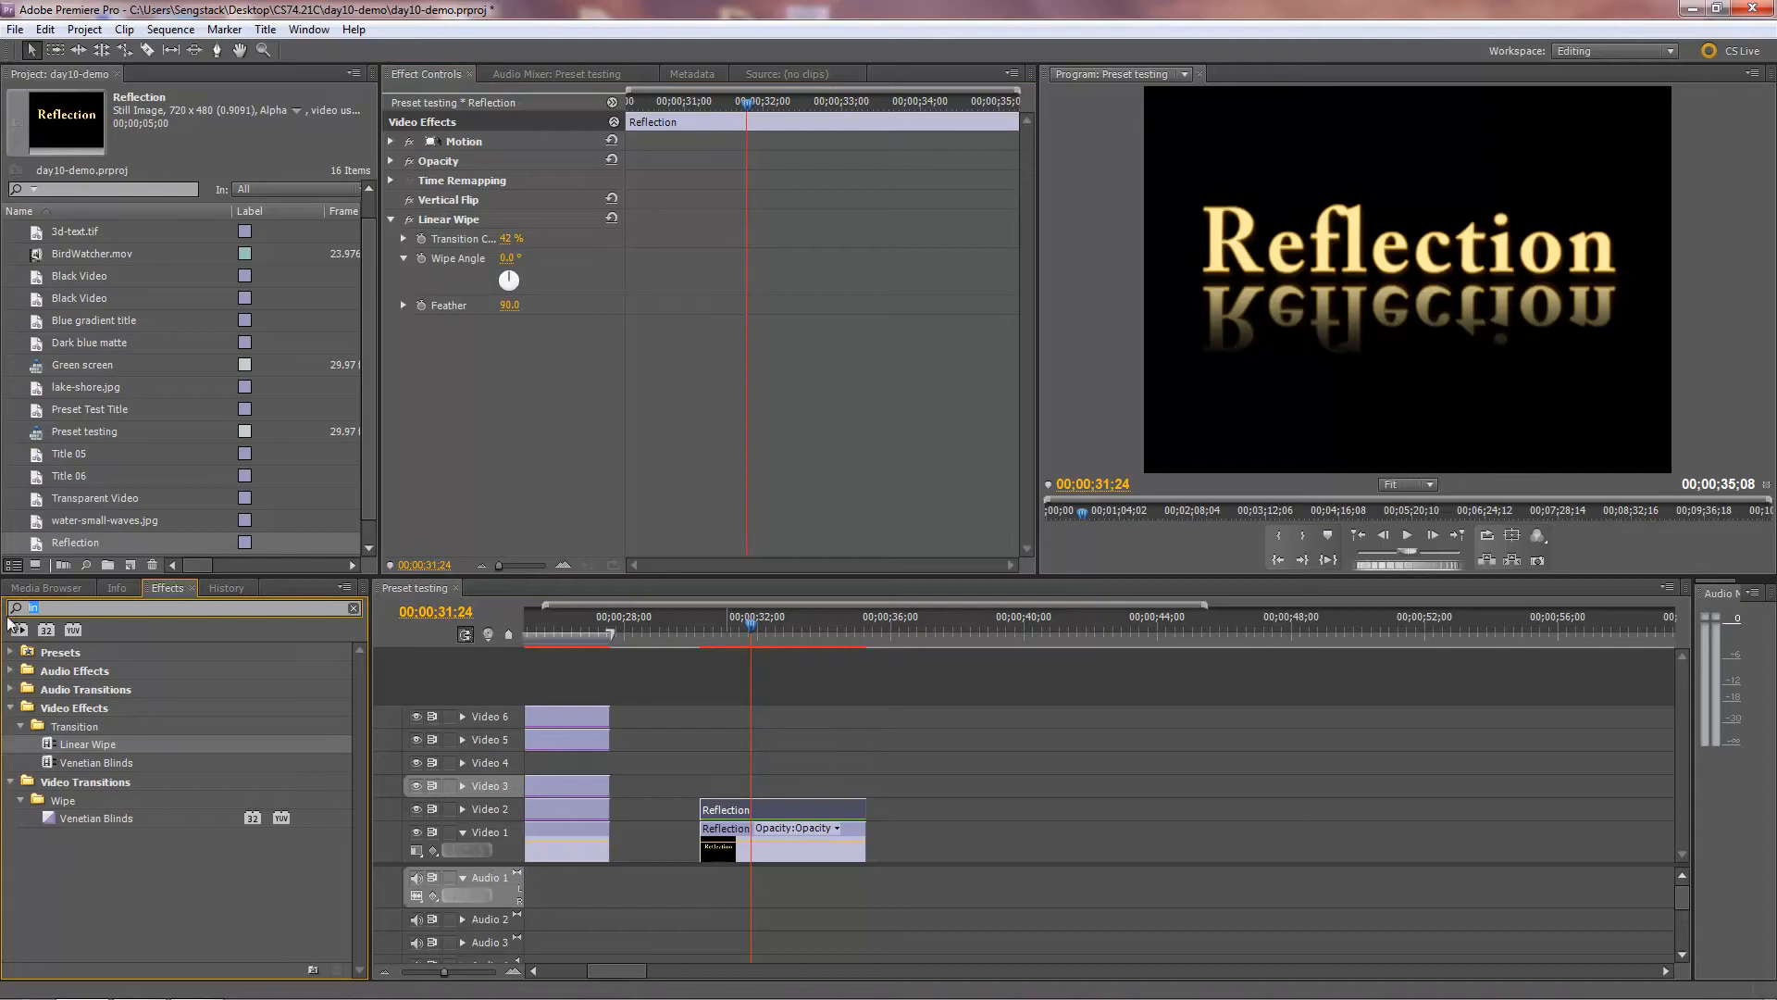
{"action": "type", "text": "3"}
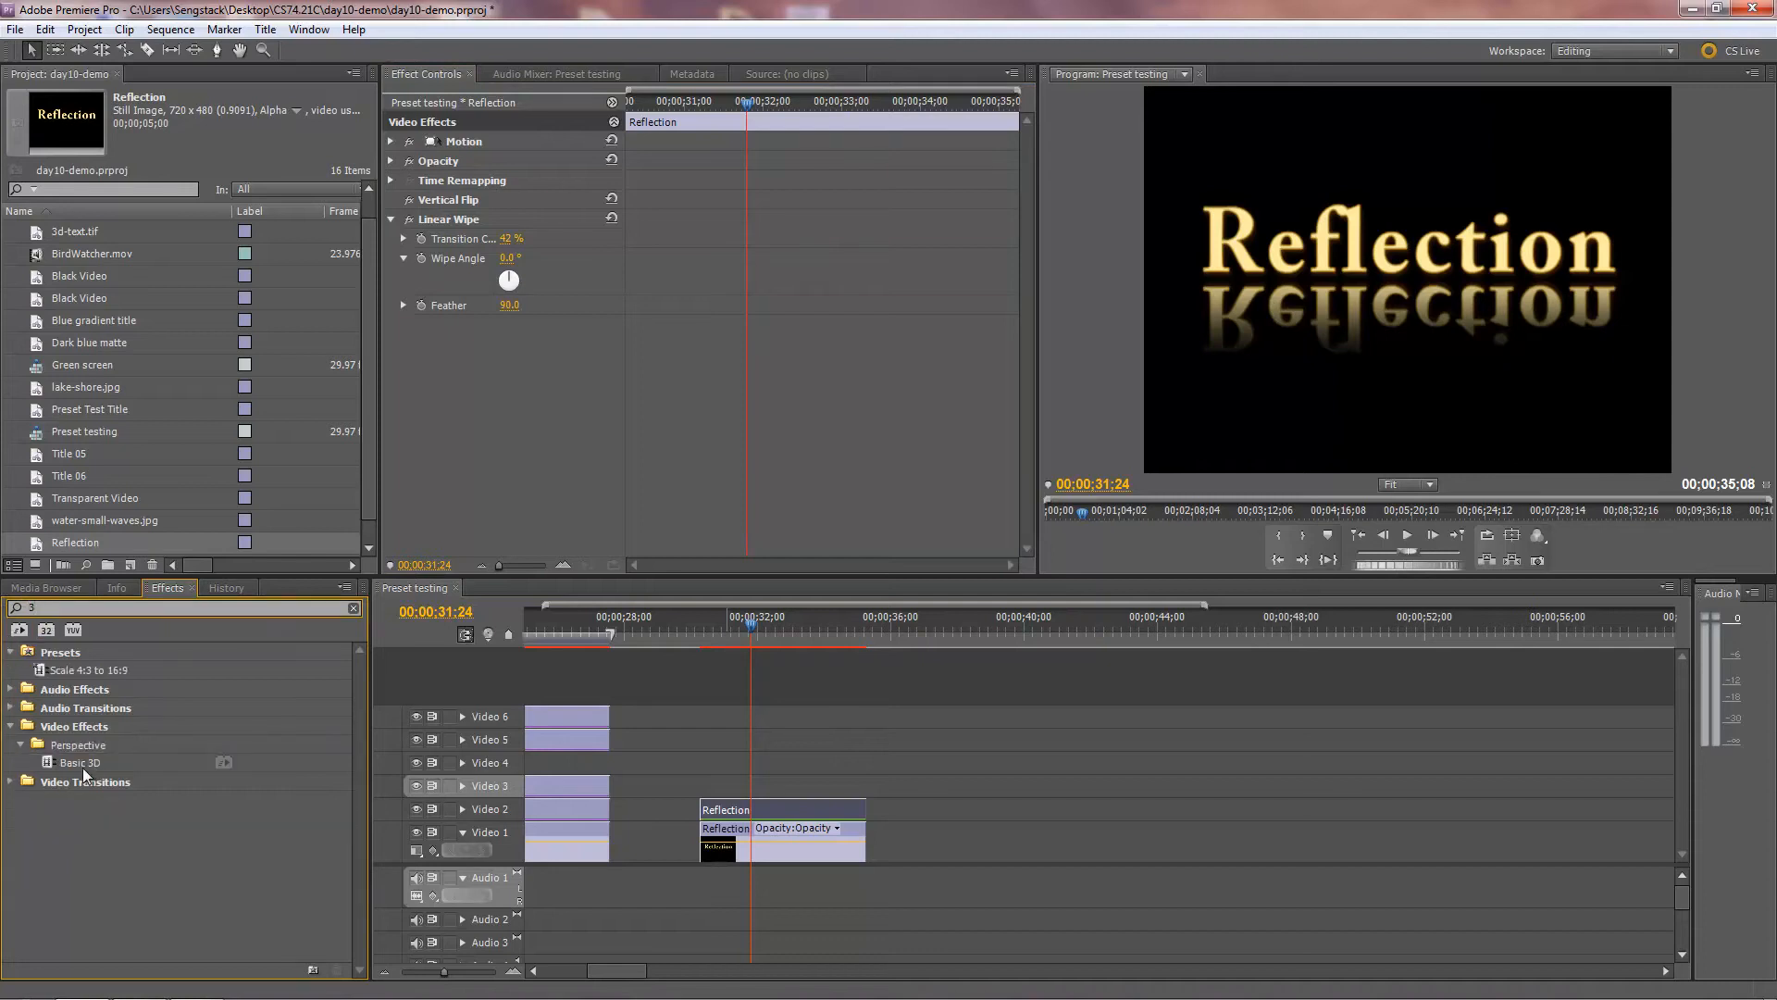
{"action": "left_click_drag", "start_coordinate": [50, 764], "coordinate": [791, 808]}
{"action": "left_click", "coordinate": [390, 324]}
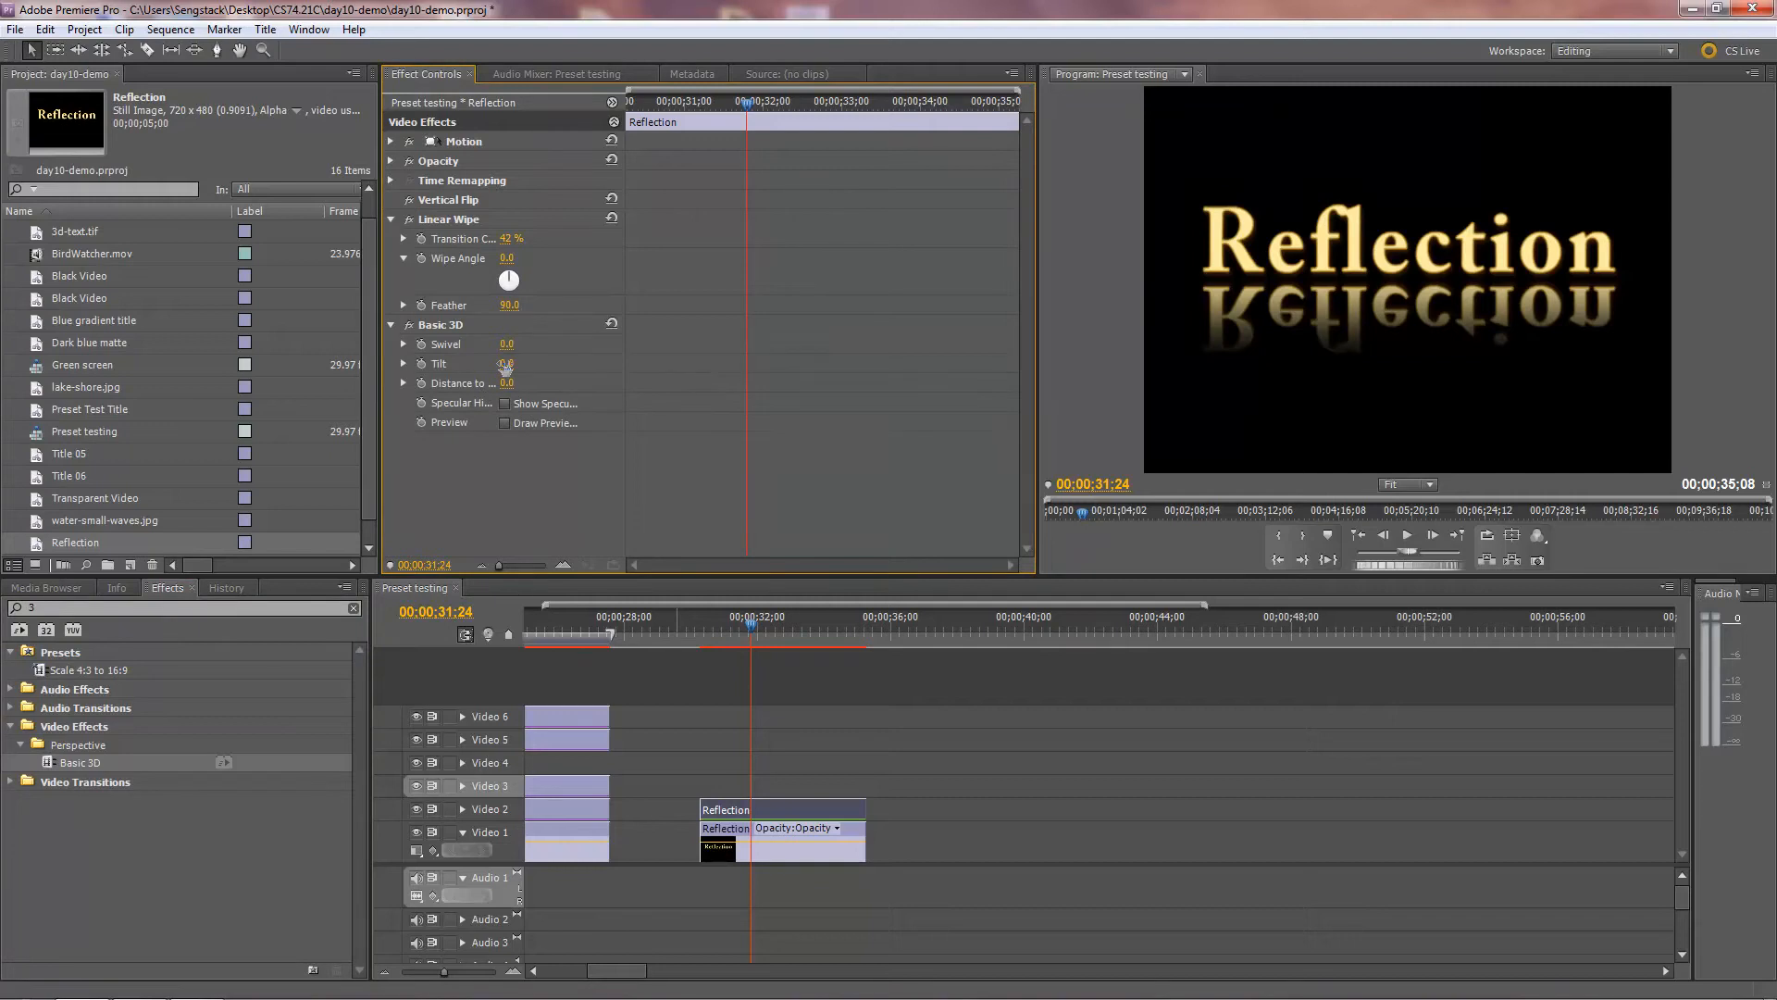
{"action": "left_click_drag", "start_coordinate": [505, 366], "coordinate": [439, 341]}
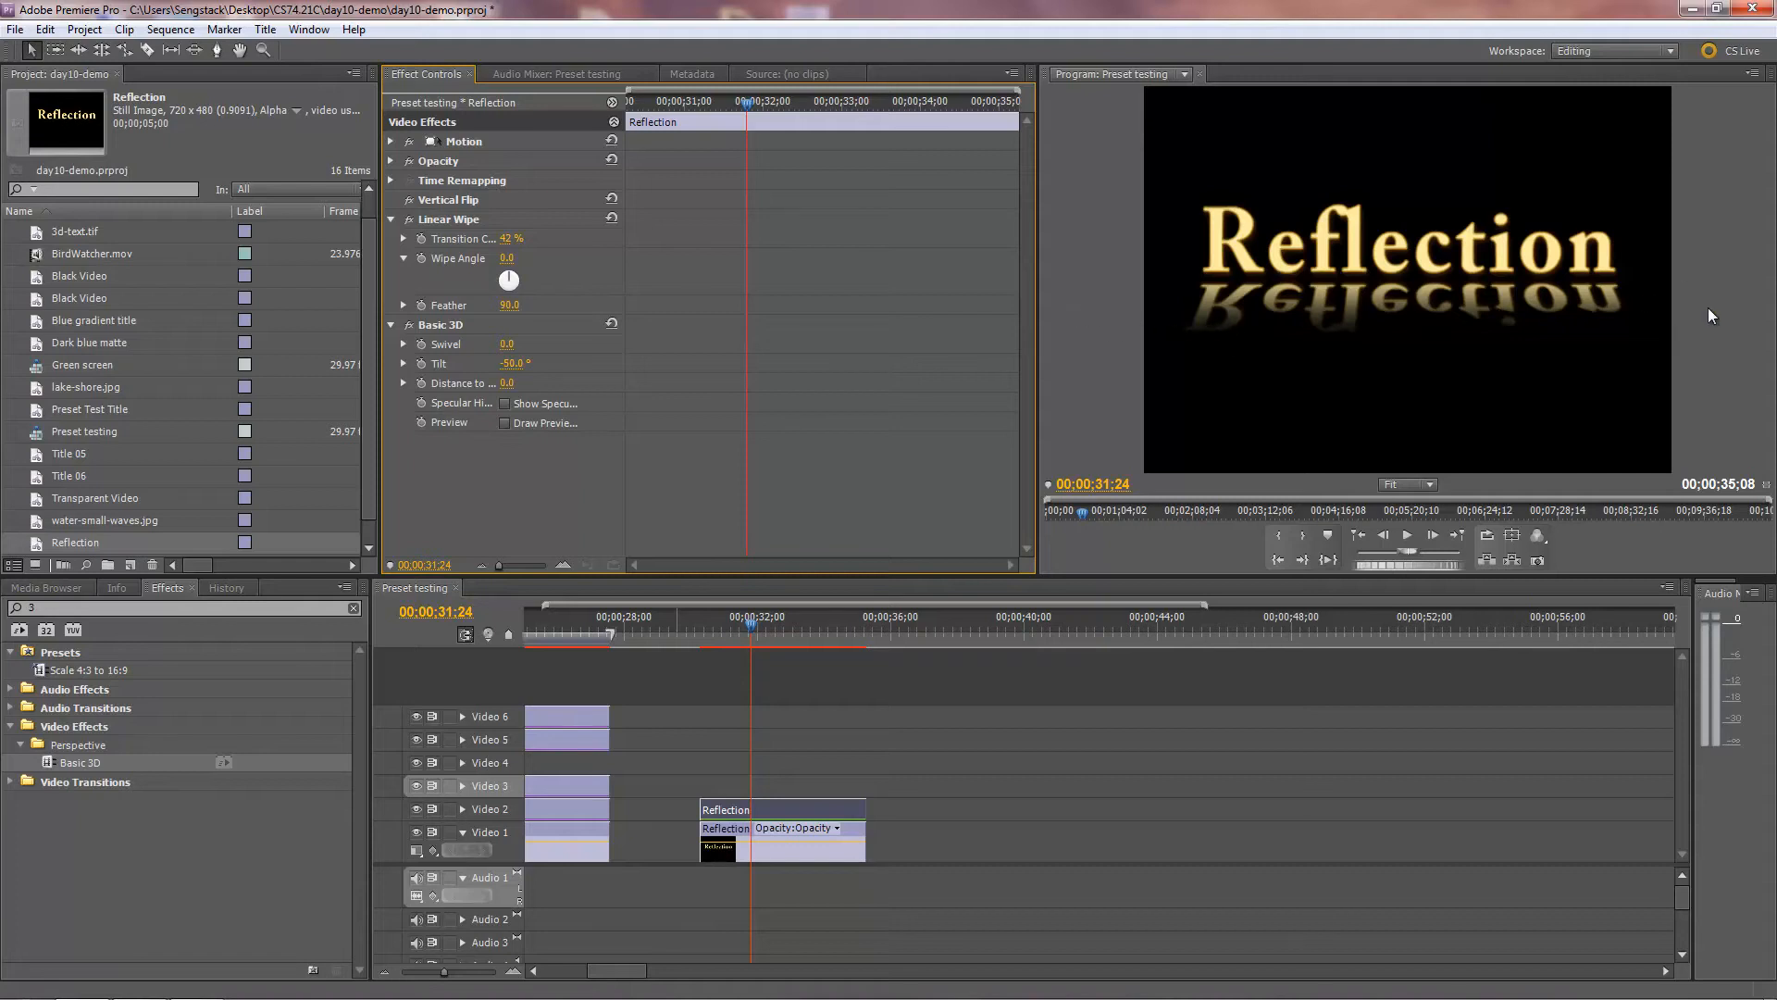
Find the Corner Pin effect and apply it to the Reflection clip on Video 2
{"action": "left_click", "coordinate": [4, 606]}
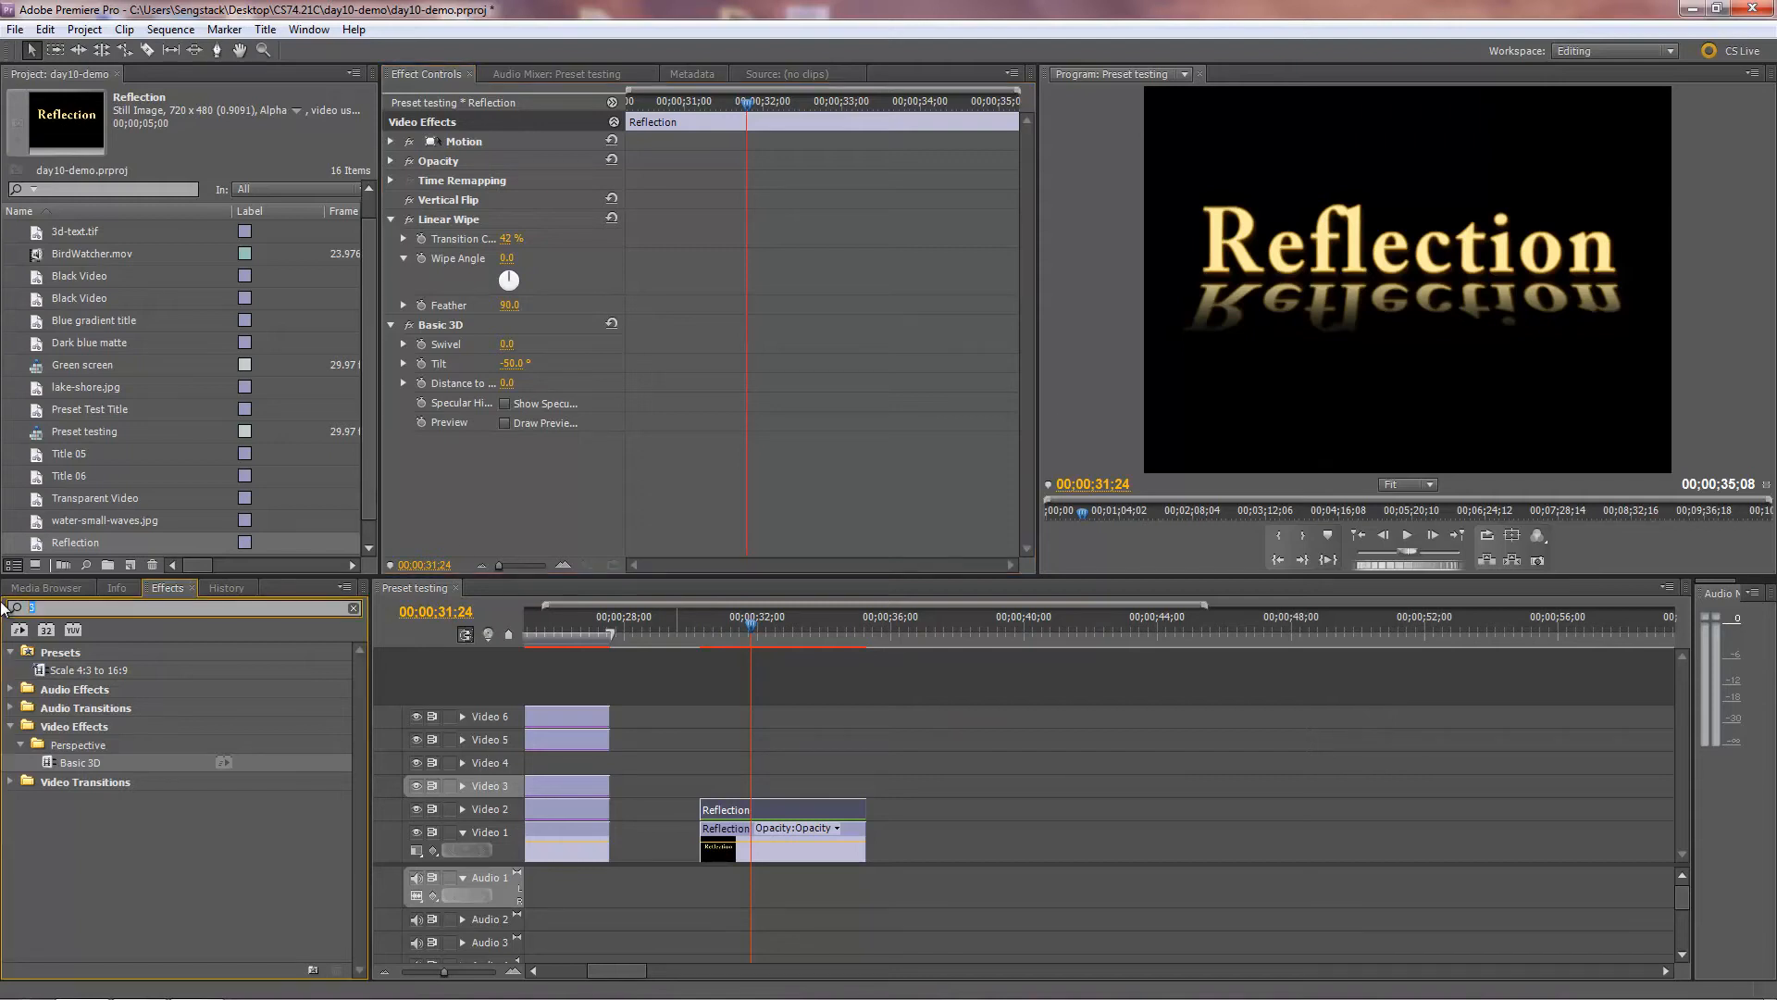
{"action": "type", "text": "corn"}
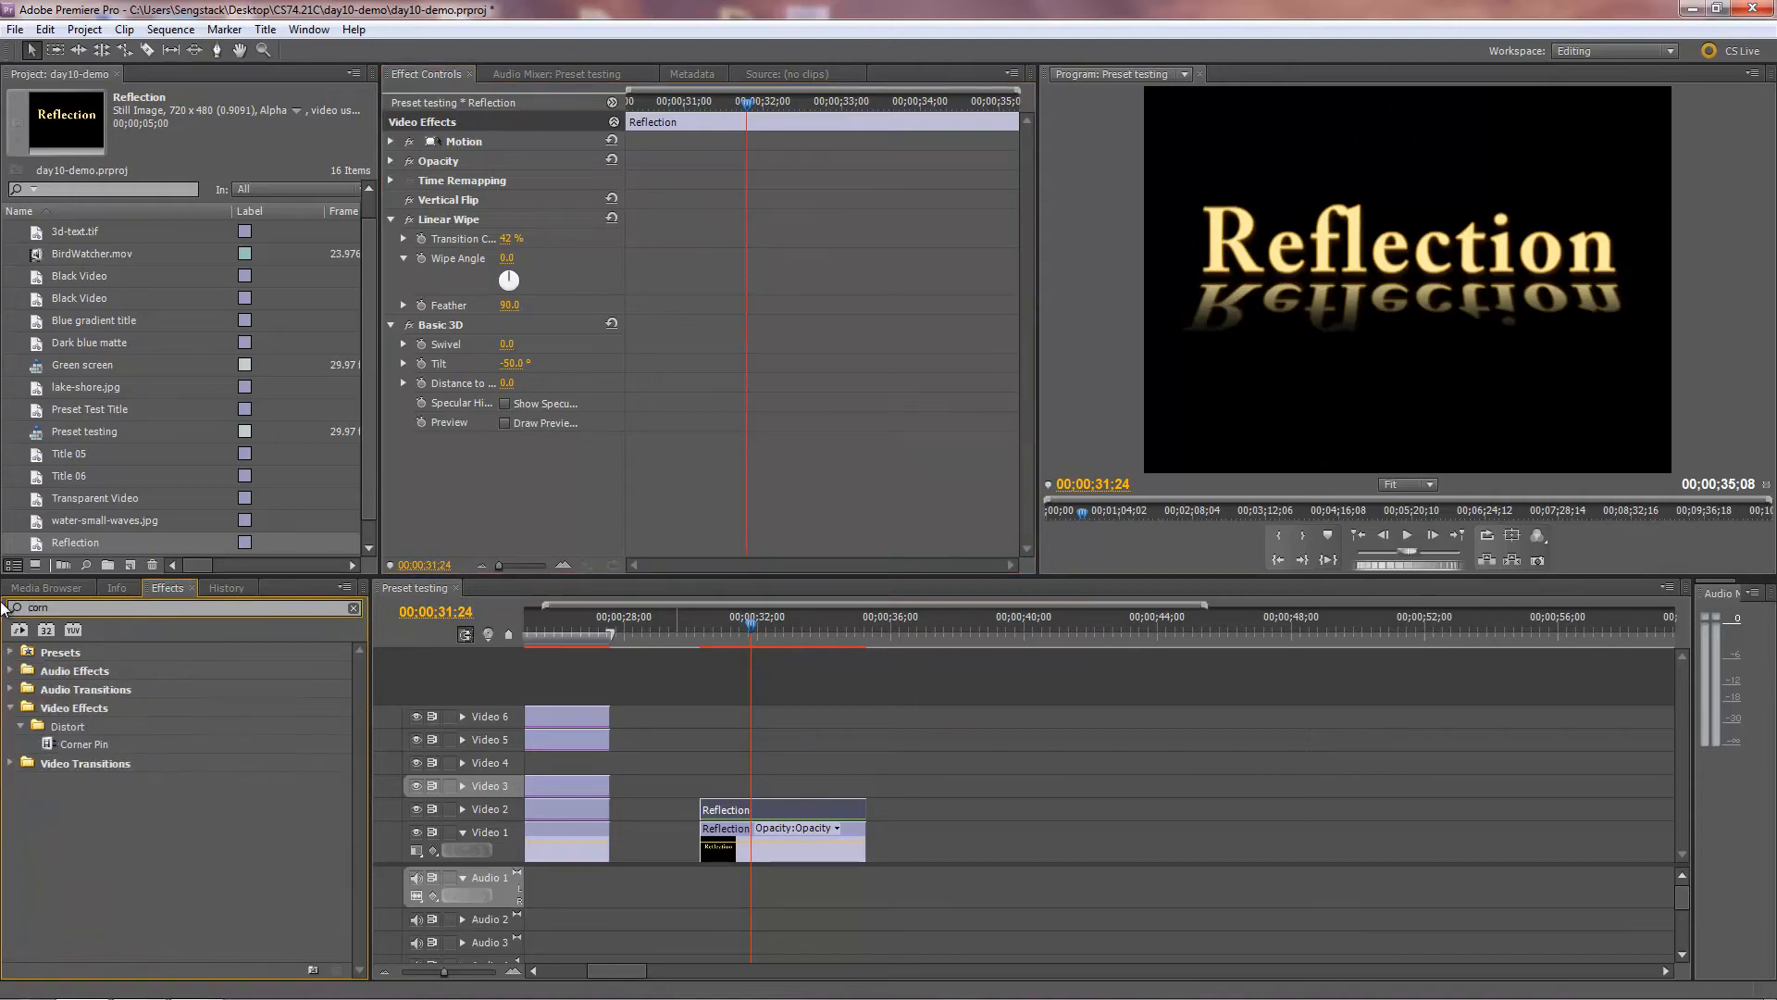
{"action": "left_click_drag", "start_coordinate": [50, 744], "coordinate": [765, 807]}
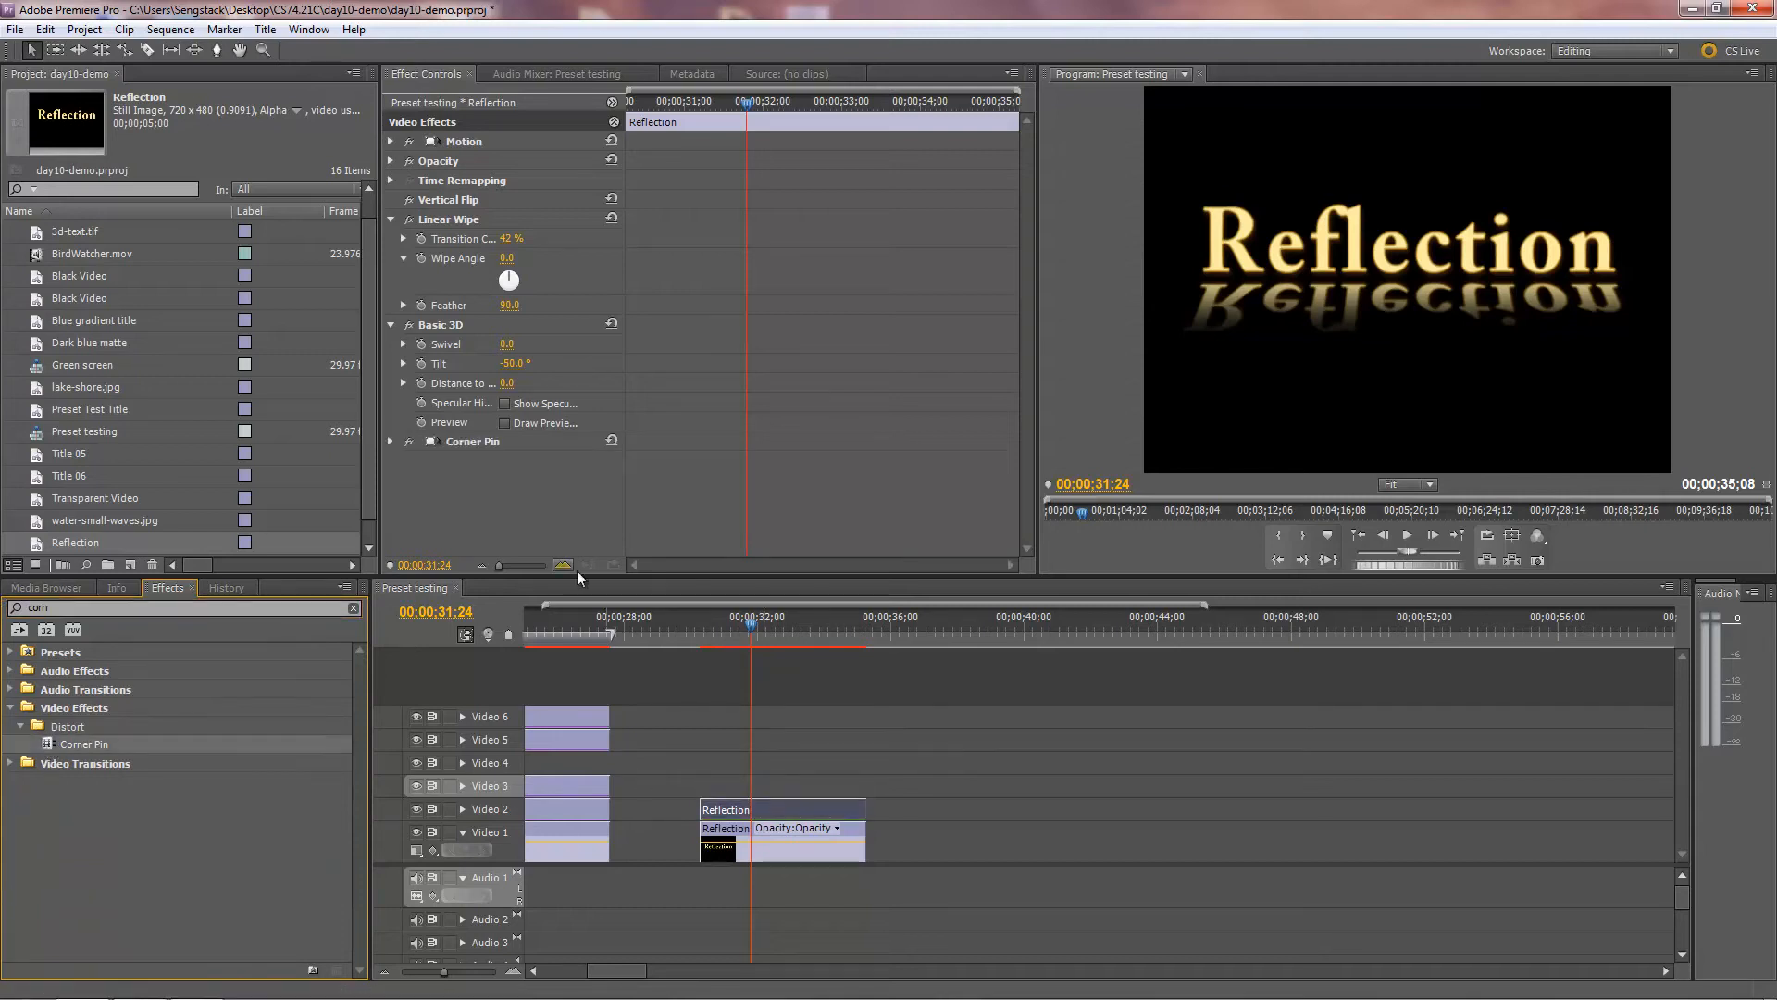
Shape the mirrored text with the Corner Pin handles, moving the upper corners inward and down and the lower corners outward and slightly up
{"action": "left_click", "coordinate": [429, 442]}
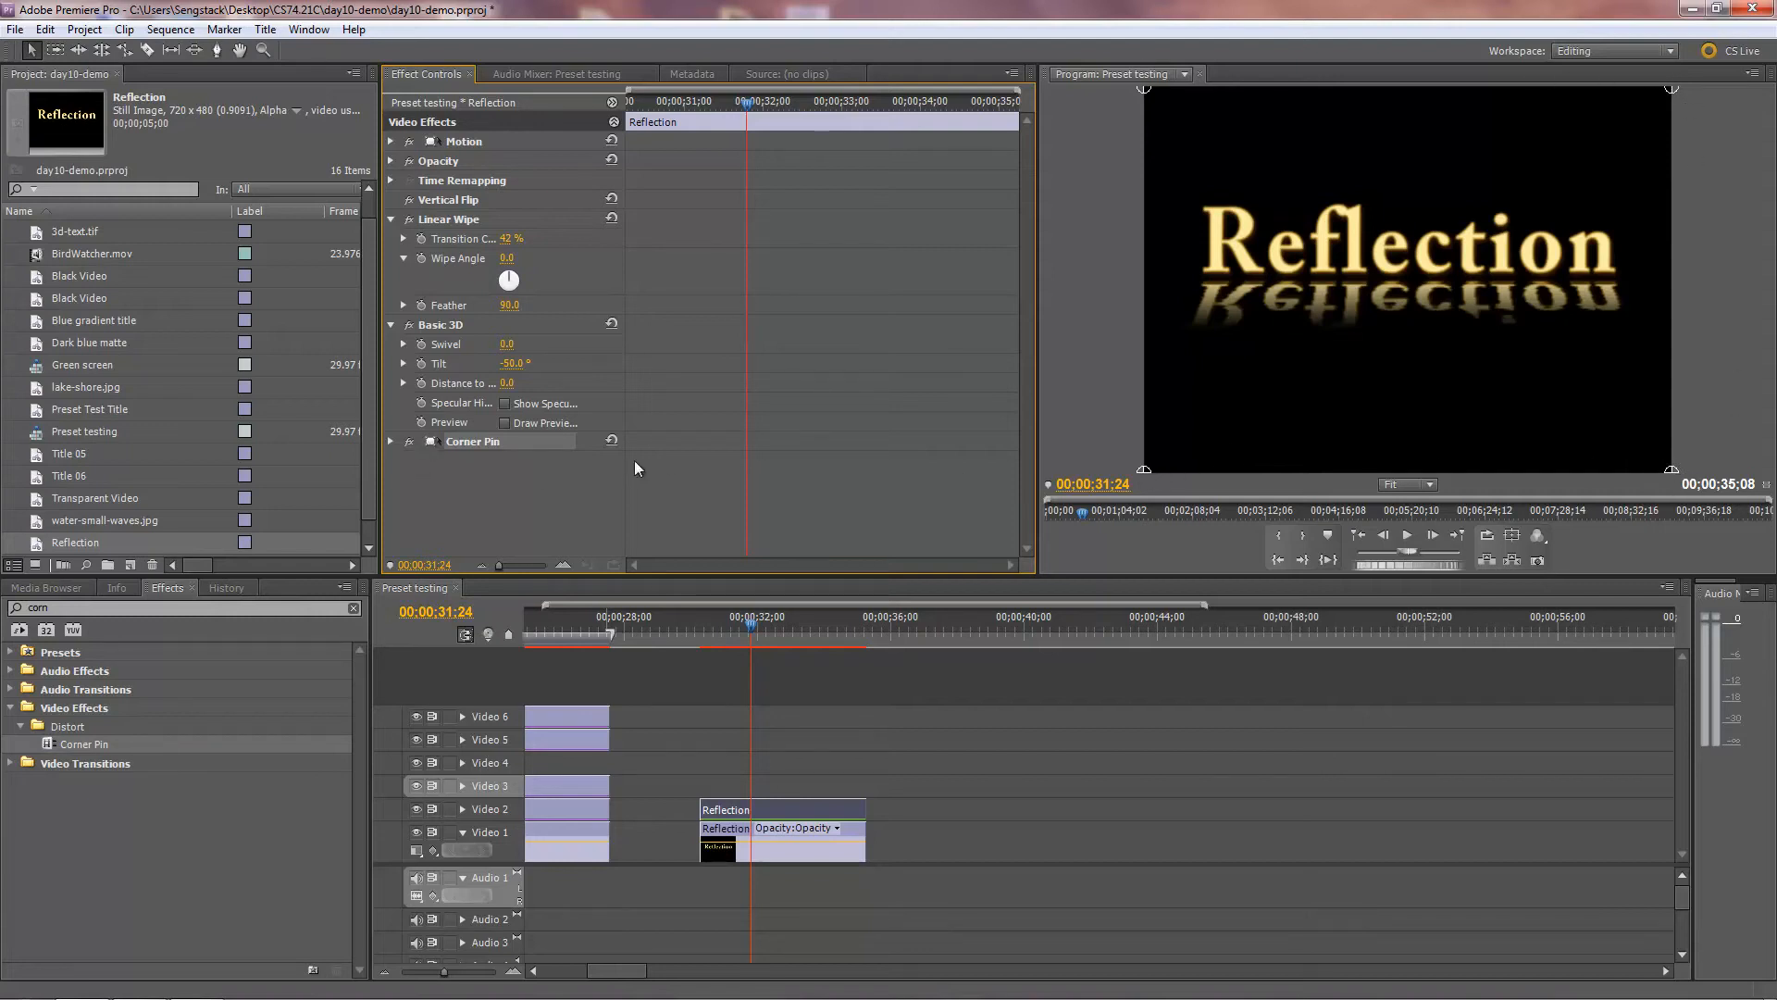
{"action": "left_click", "coordinate": [1141, 86]}
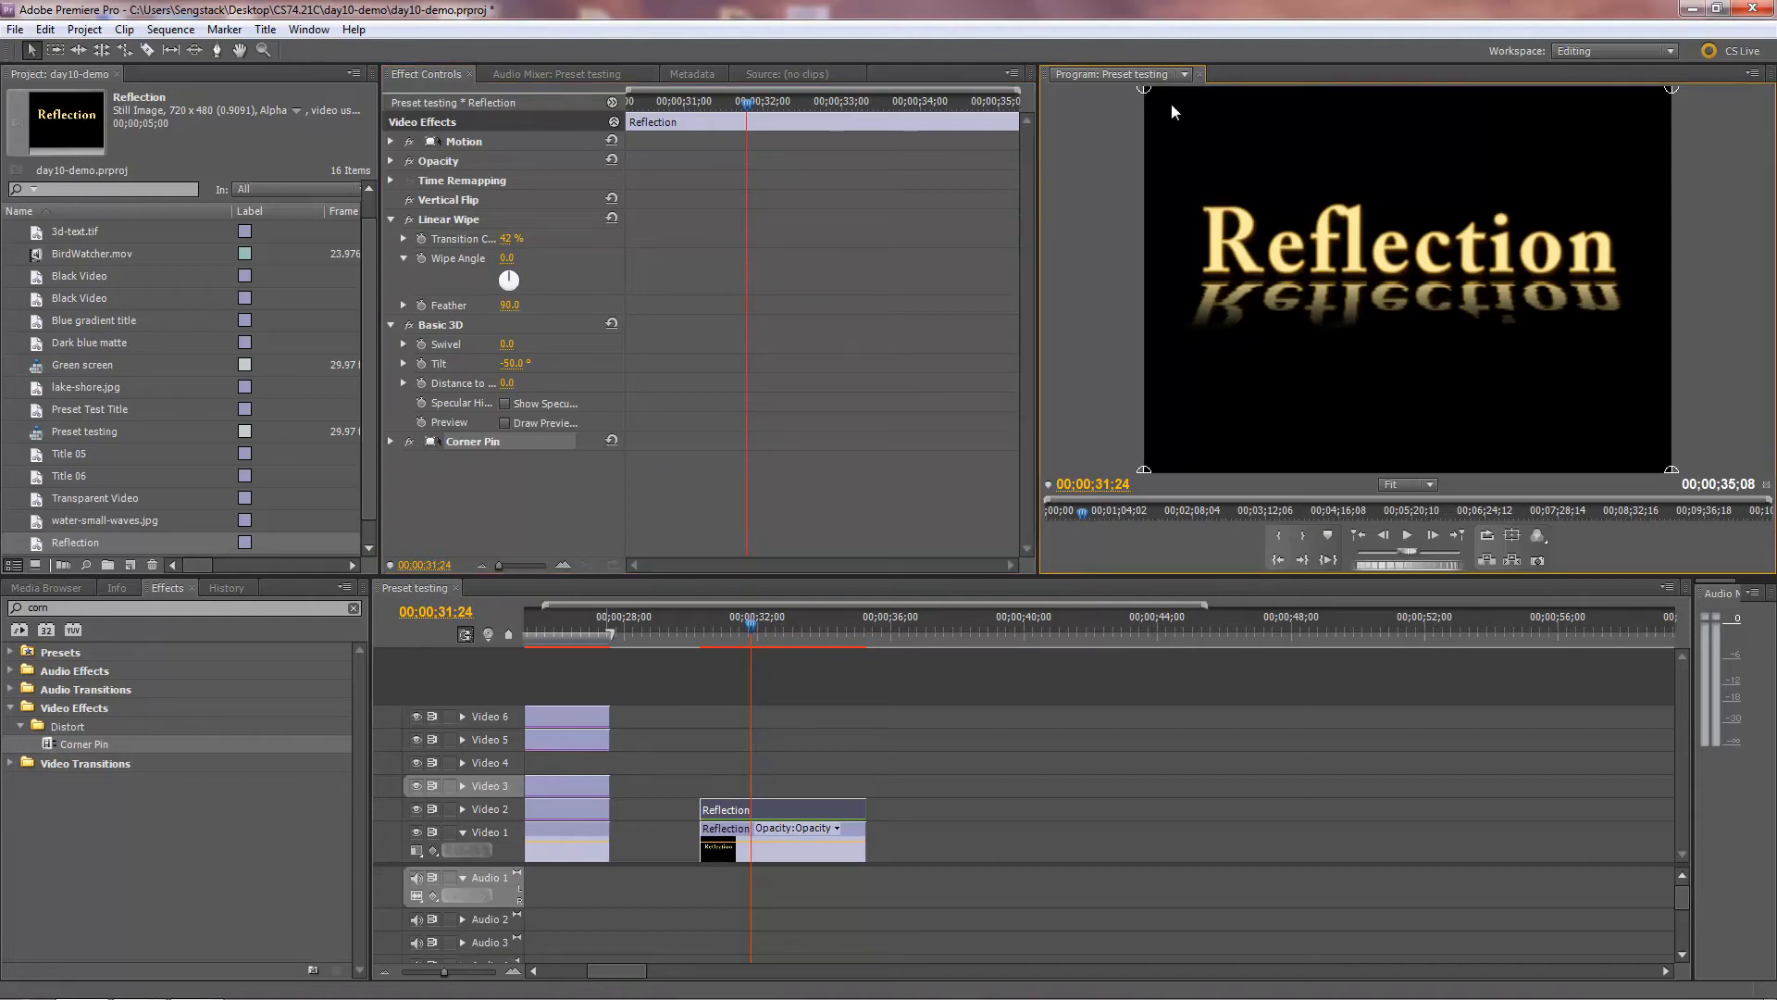
{"action": "left_click_drag", "start_coordinate": [1146, 90], "coordinate": [1203, 196]}
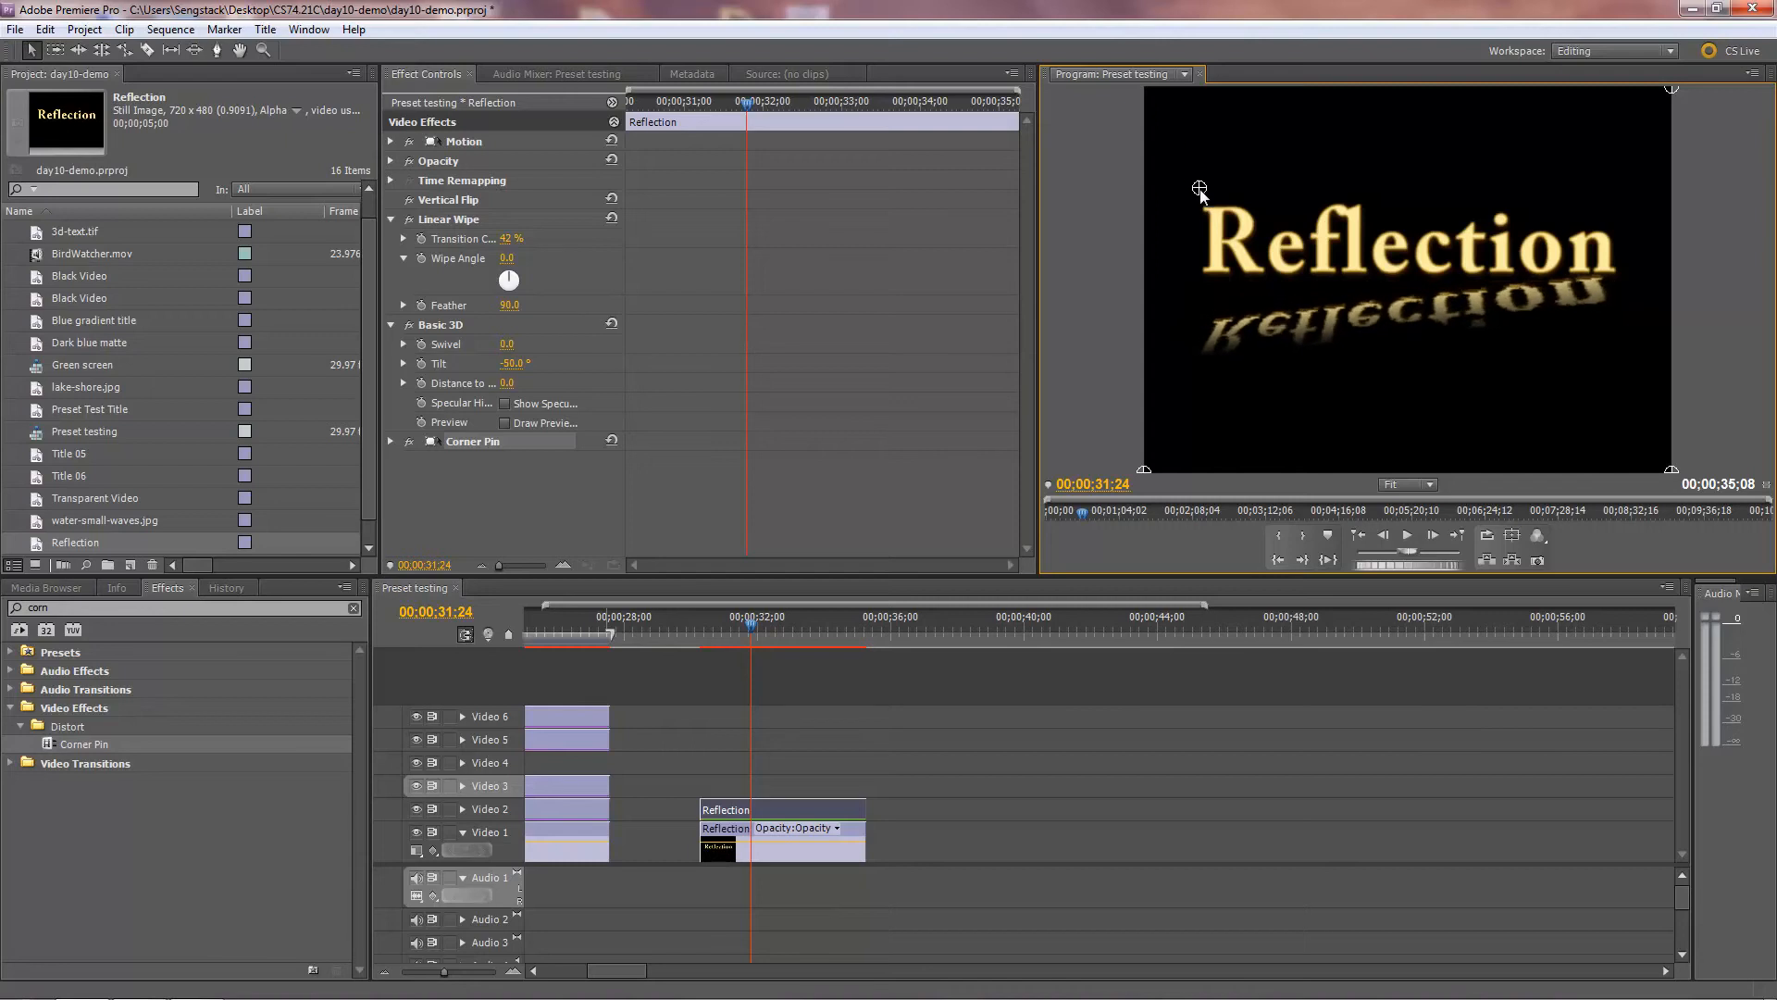
{"action": "left_click_drag", "start_coordinate": [1674, 87], "coordinate": [1602, 195]}
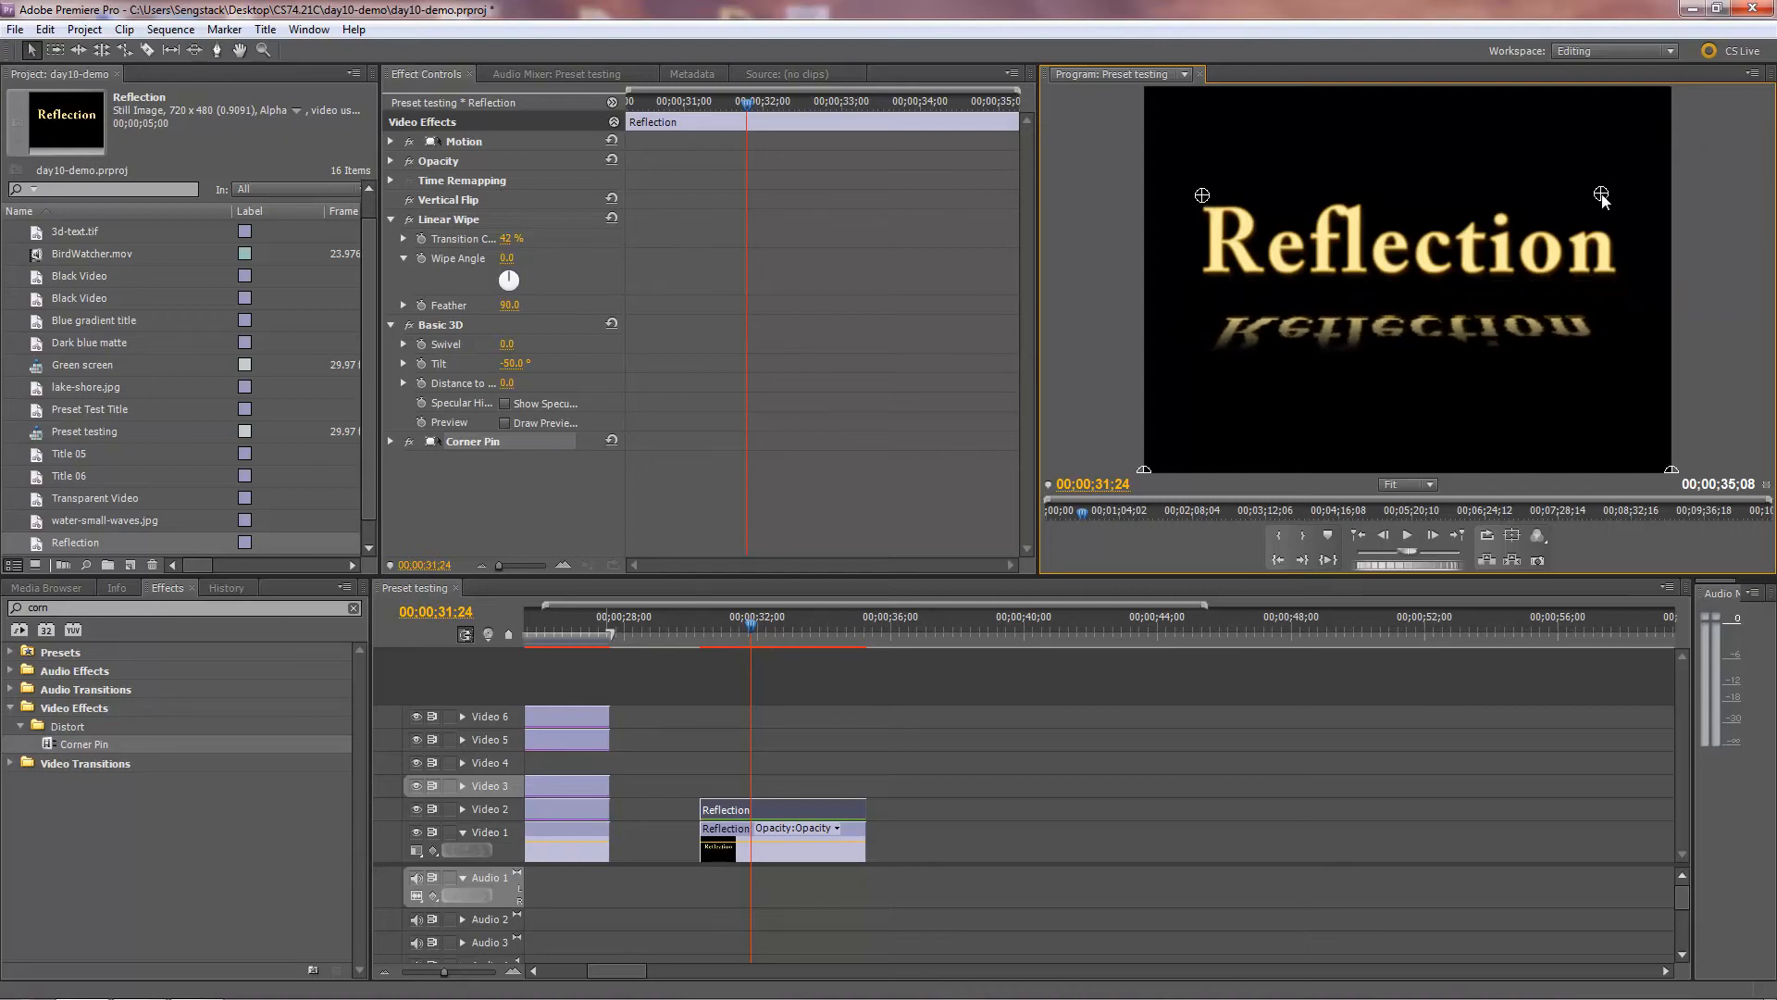
{"action": "left_click_drag", "start_coordinate": [1671, 468], "coordinate": [1742, 468]}
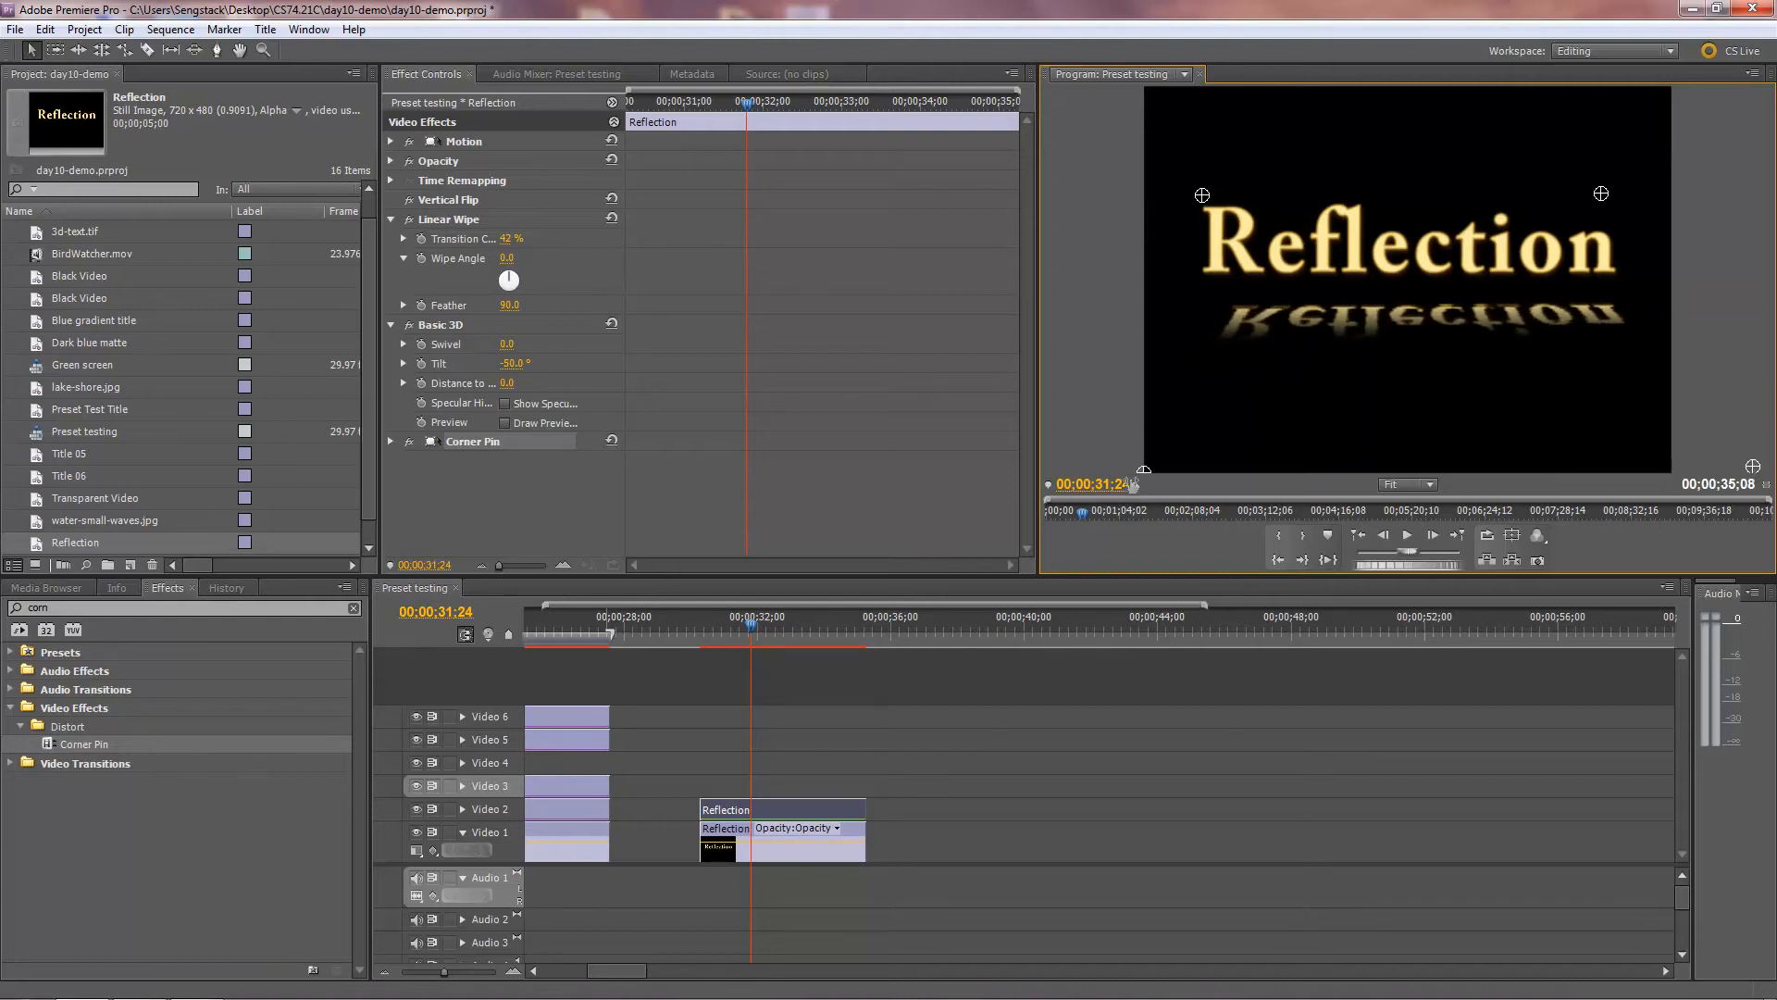
{"action": "left_click_drag", "start_coordinate": [1144, 469], "coordinate": [1067, 434]}
{"action": "left_click_drag", "start_coordinate": [1755, 465], "coordinate": [1757, 436]}
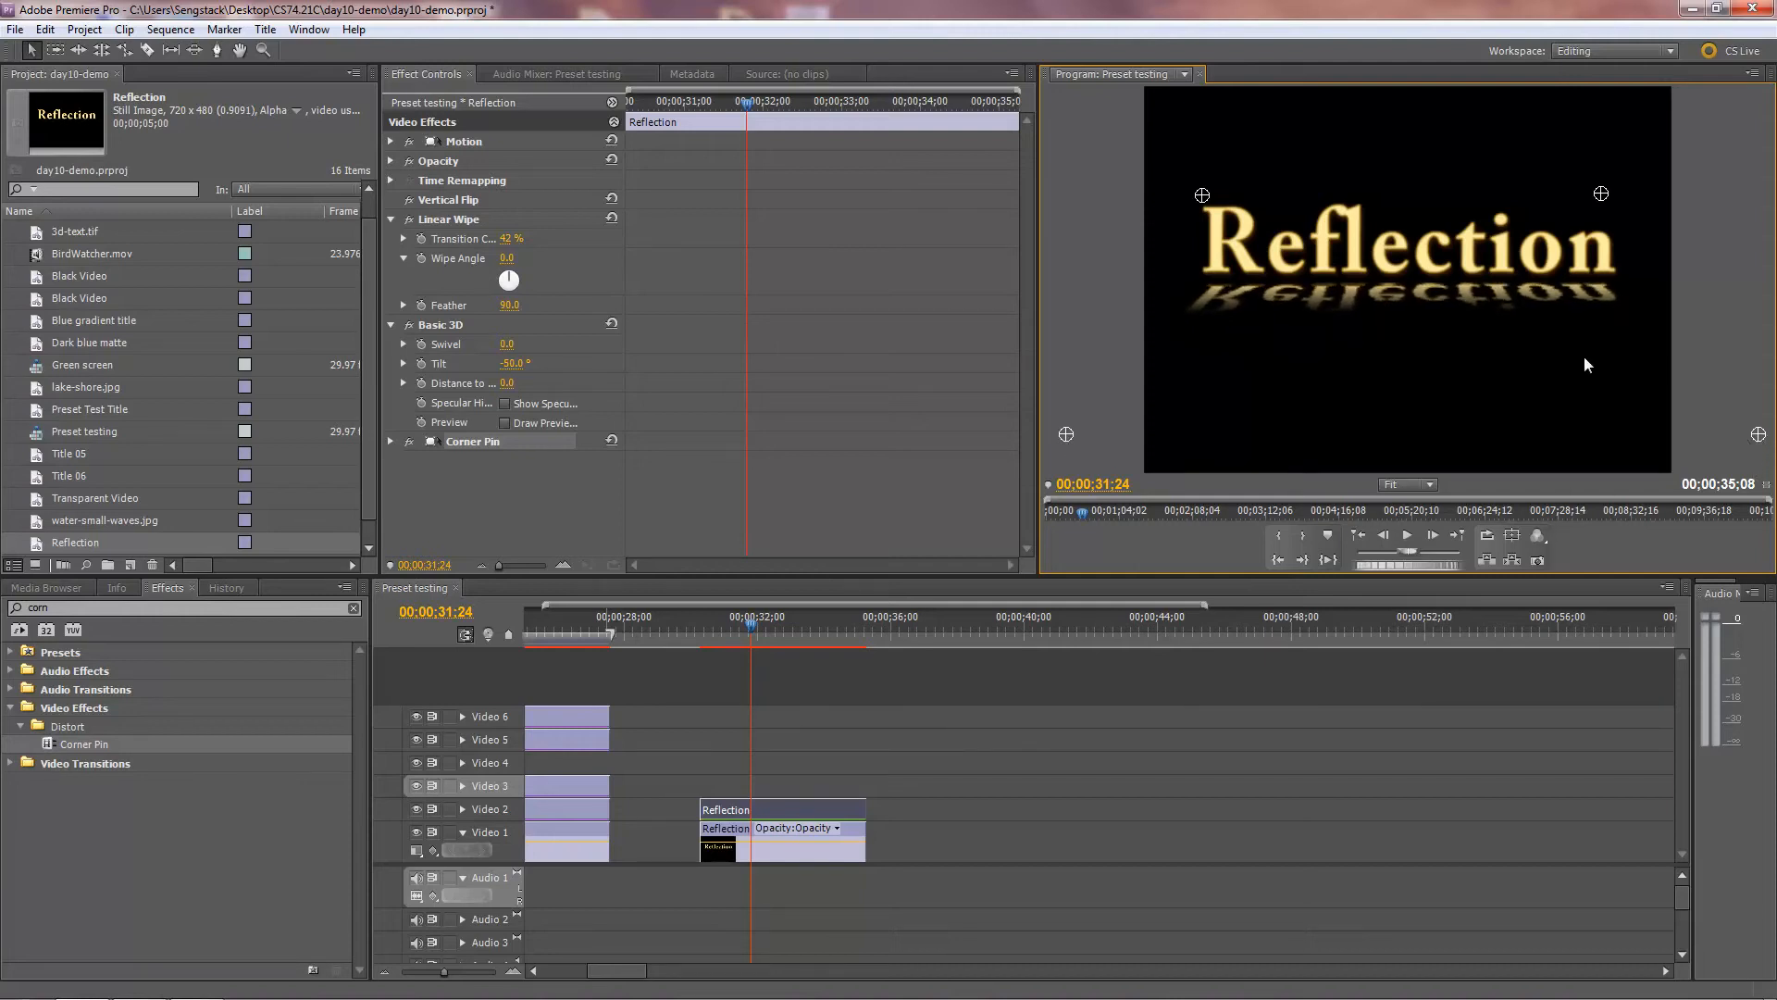
Set the program view to 25% and move both lower Corner Pin handles farther outward and down to widen the reflection's base
{"action": "left_click", "coordinate": [1432, 487]}
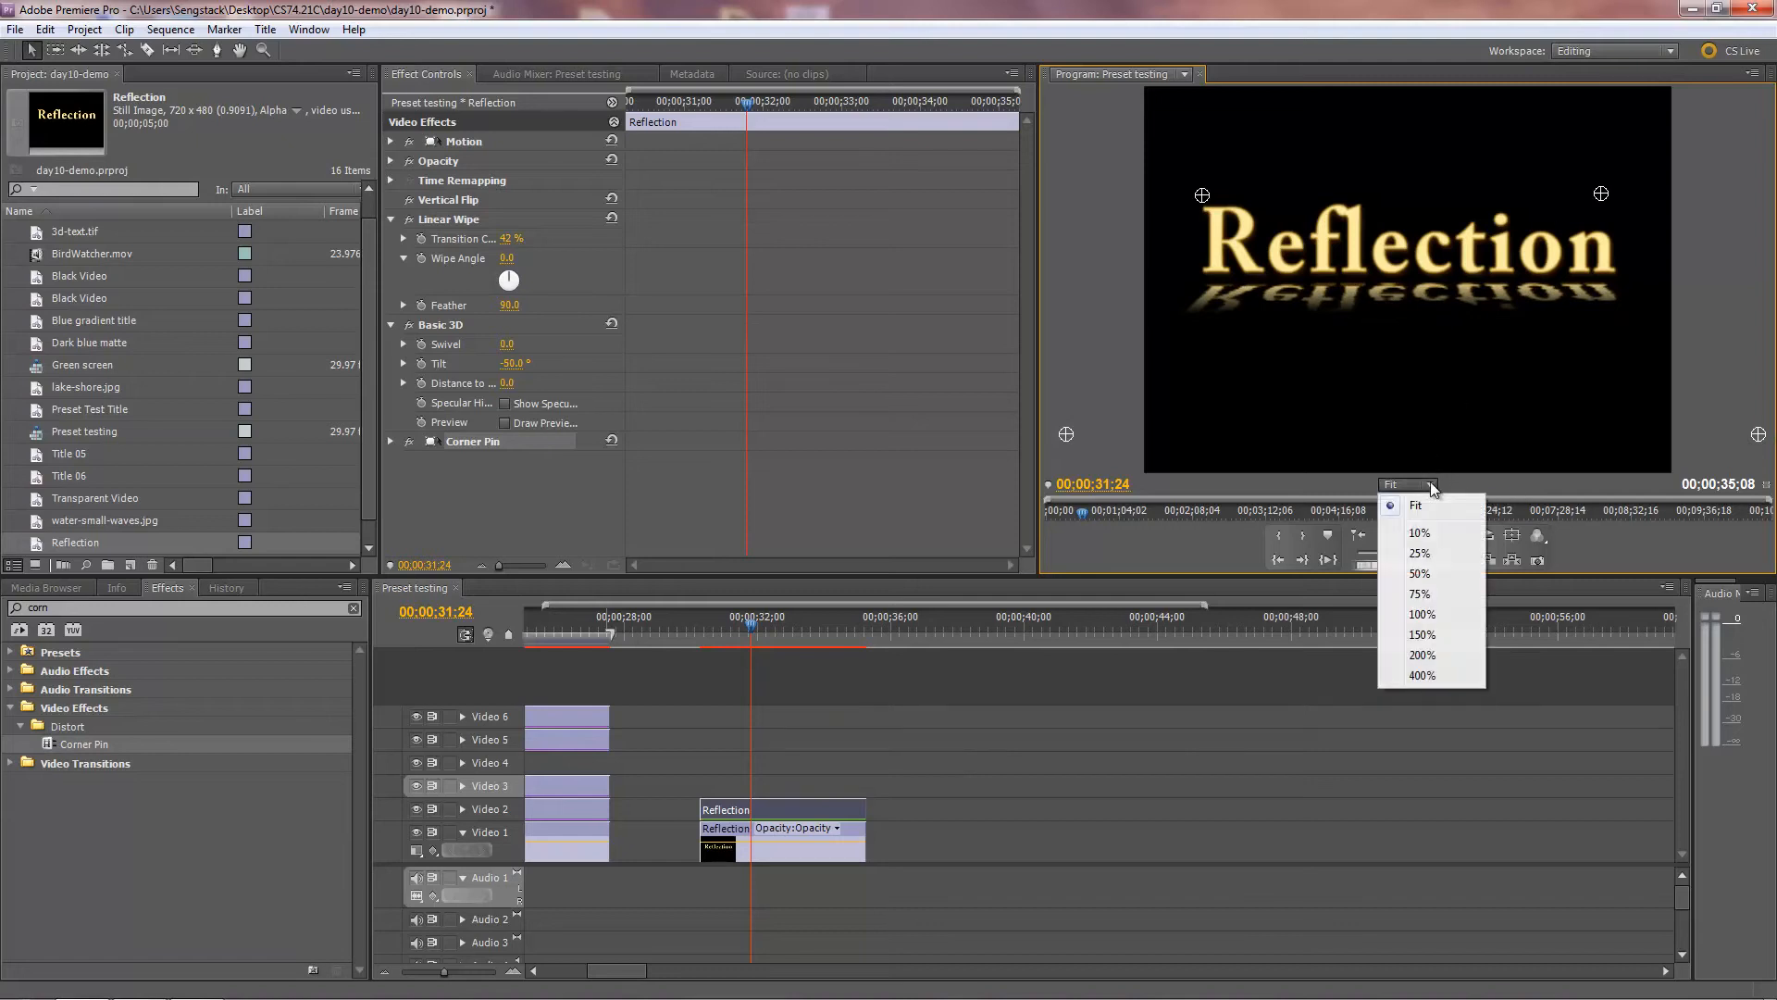
{"action": "left_click", "coordinate": [1431, 554]}
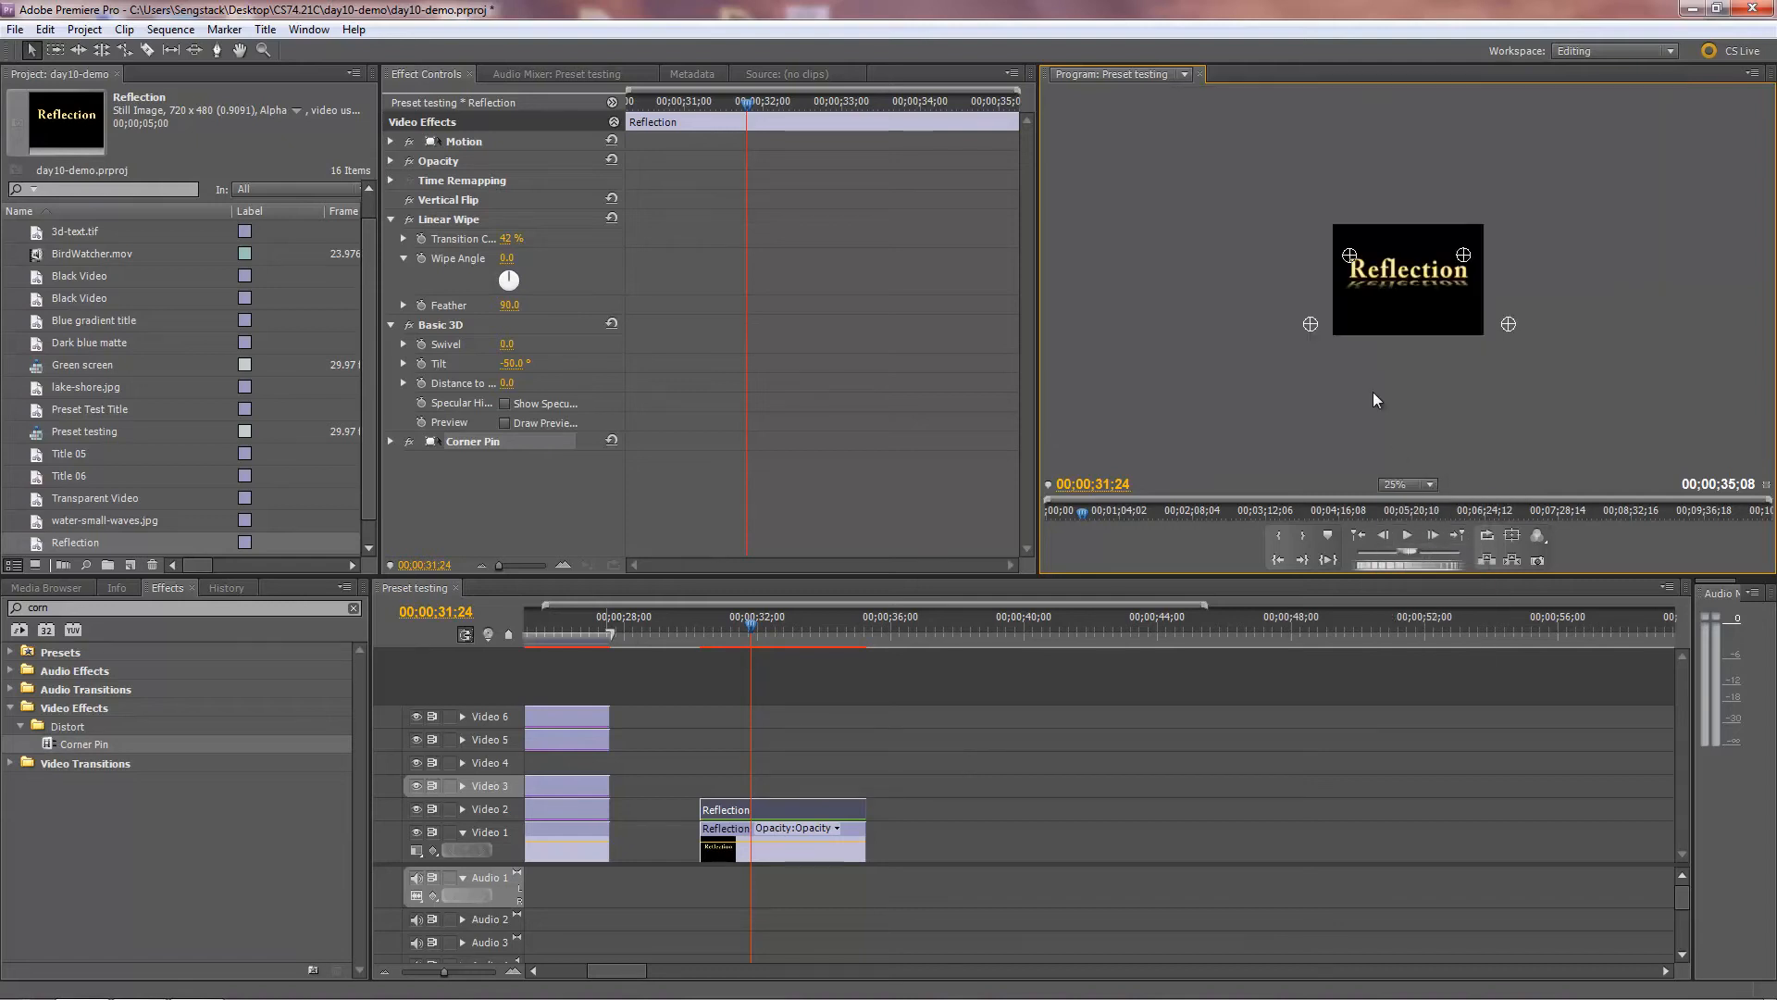
{"action": "left_click_drag", "start_coordinate": [1308, 326], "coordinate": [1266, 331]}
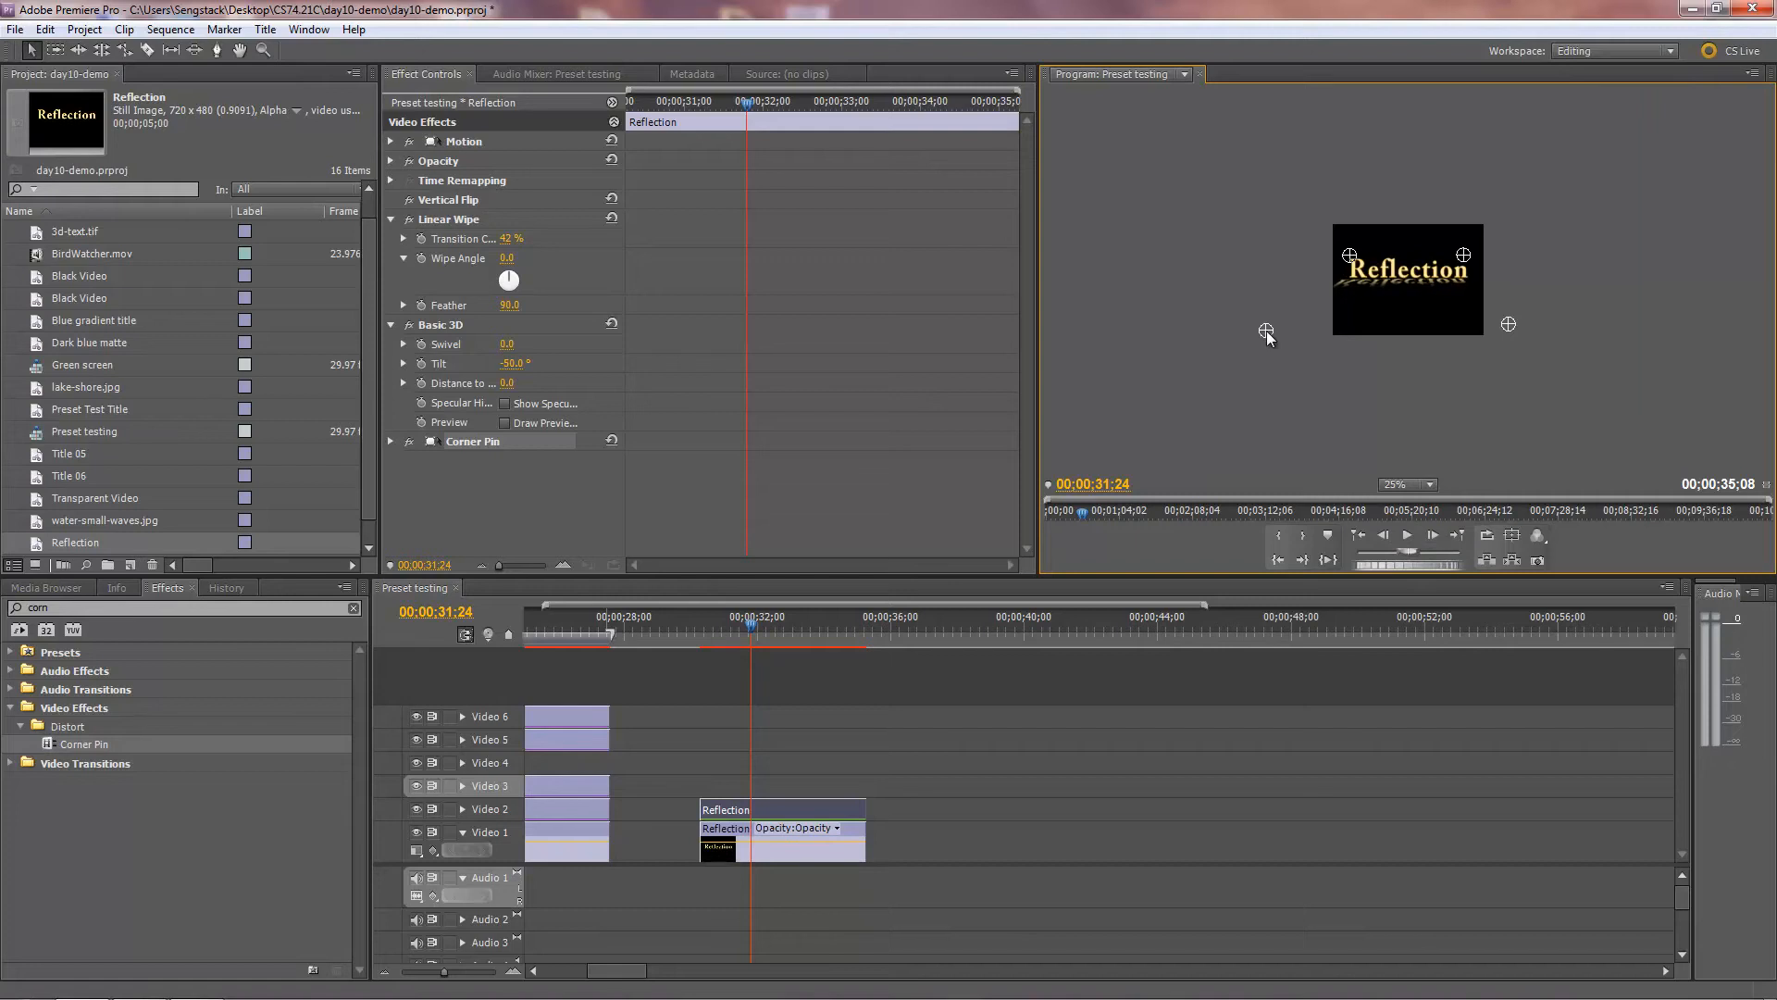
{"action": "left_click_drag", "start_coordinate": [1507, 325], "coordinate": [1569, 350]}
{"action": "left_click_drag", "start_coordinate": [1261, 337], "coordinate": [1260, 374]}
{"action": "left_click_drag", "start_coordinate": [1568, 352], "coordinate": [1579, 378]}
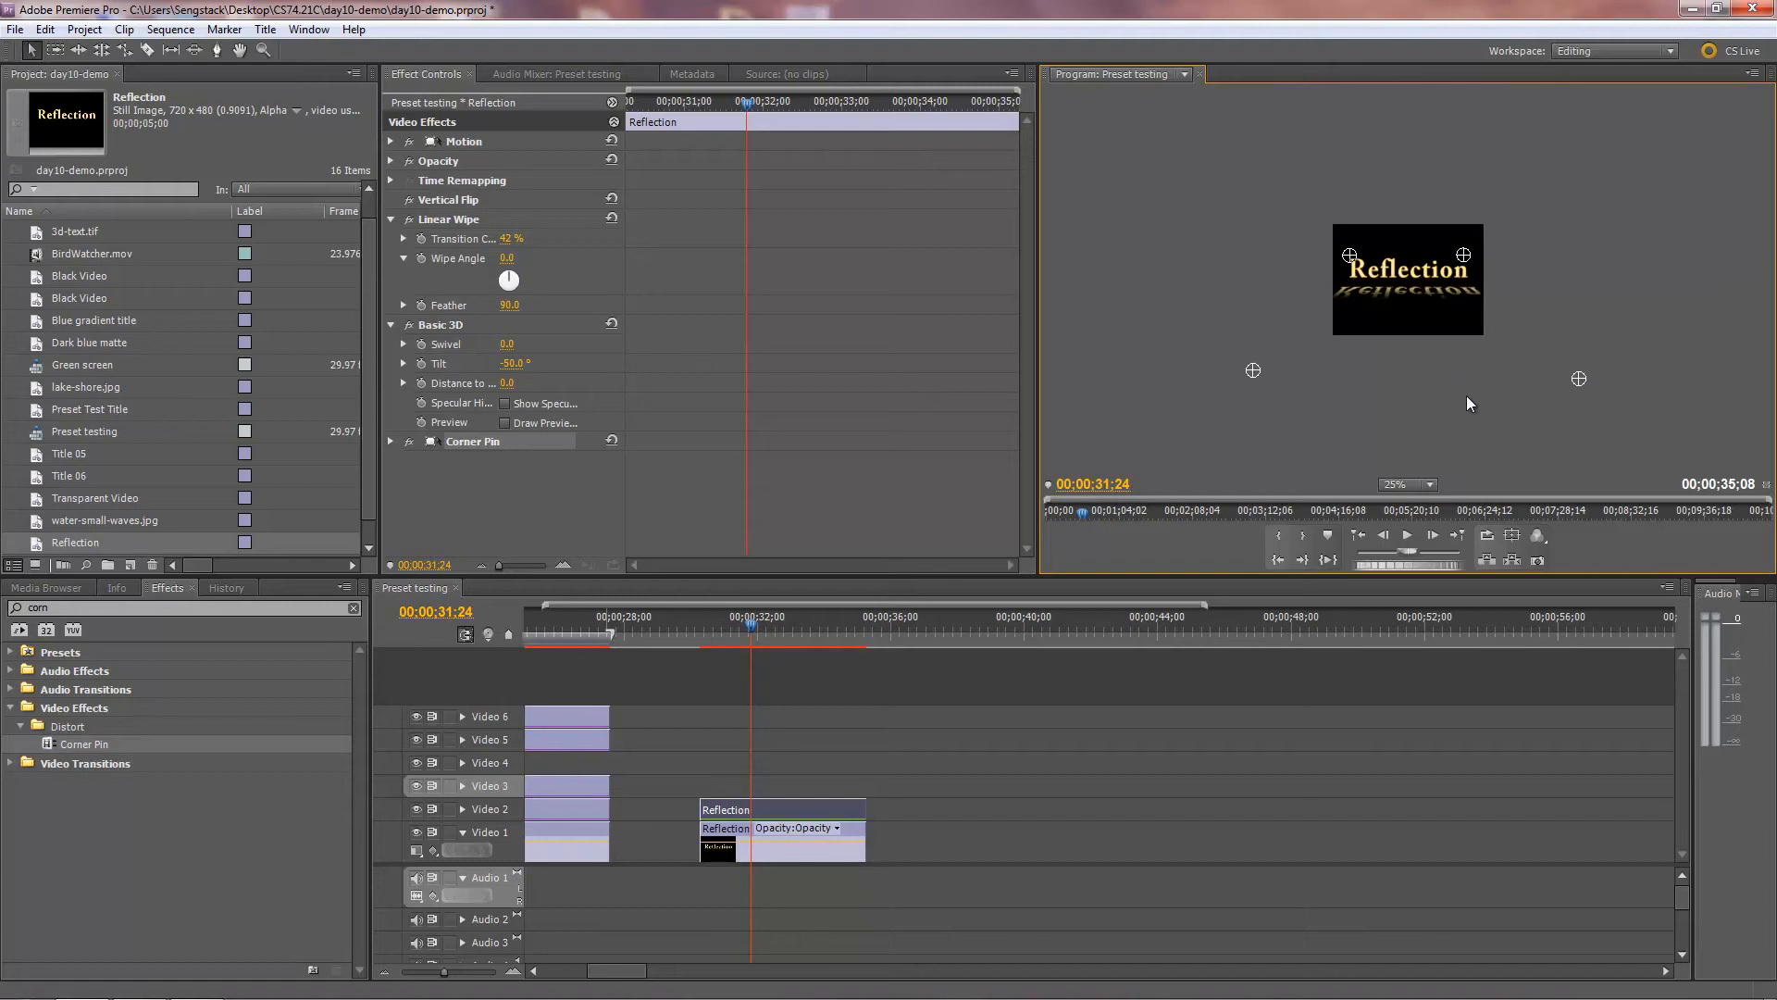
Return the program view to Fit and move both upper Corner Pin handles slightly inward and up, bringing the reflection closer to the title
{"action": "left_click", "coordinate": [1430, 485]}
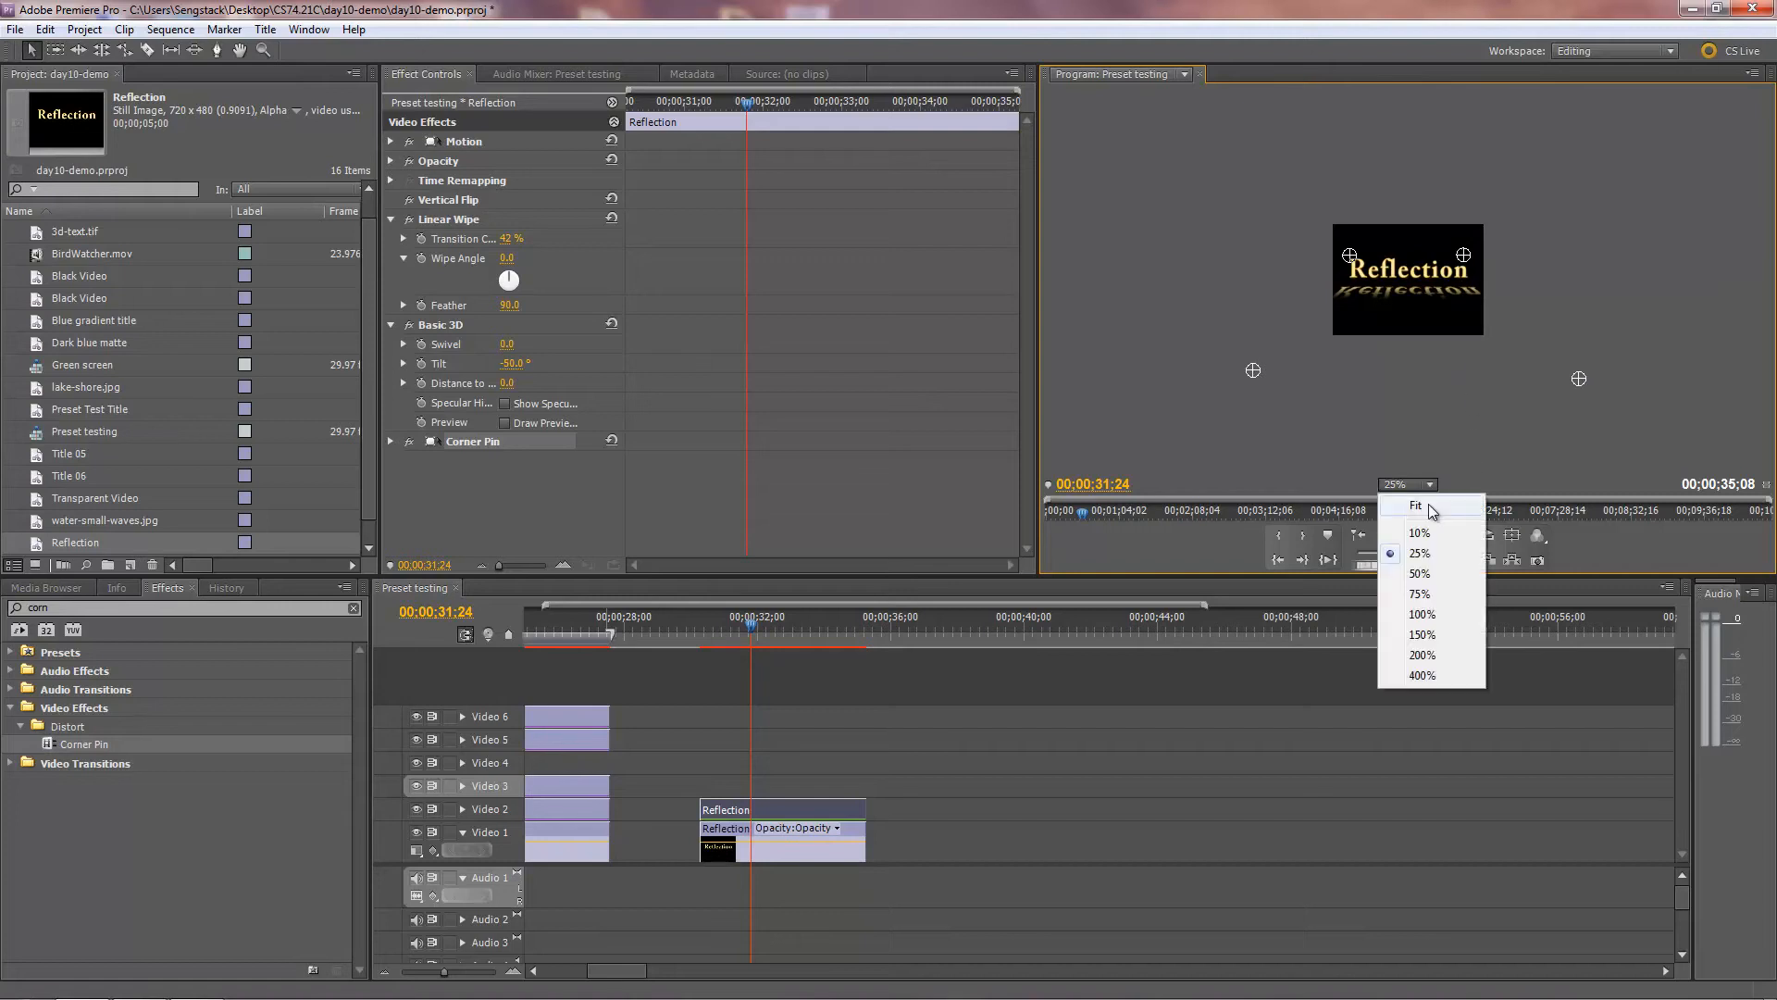
{"action": "left_click", "coordinate": [1431, 500]}
{"action": "left_click_drag", "start_coordinate": [1601, 194], "coordinate": [1580, 182]}
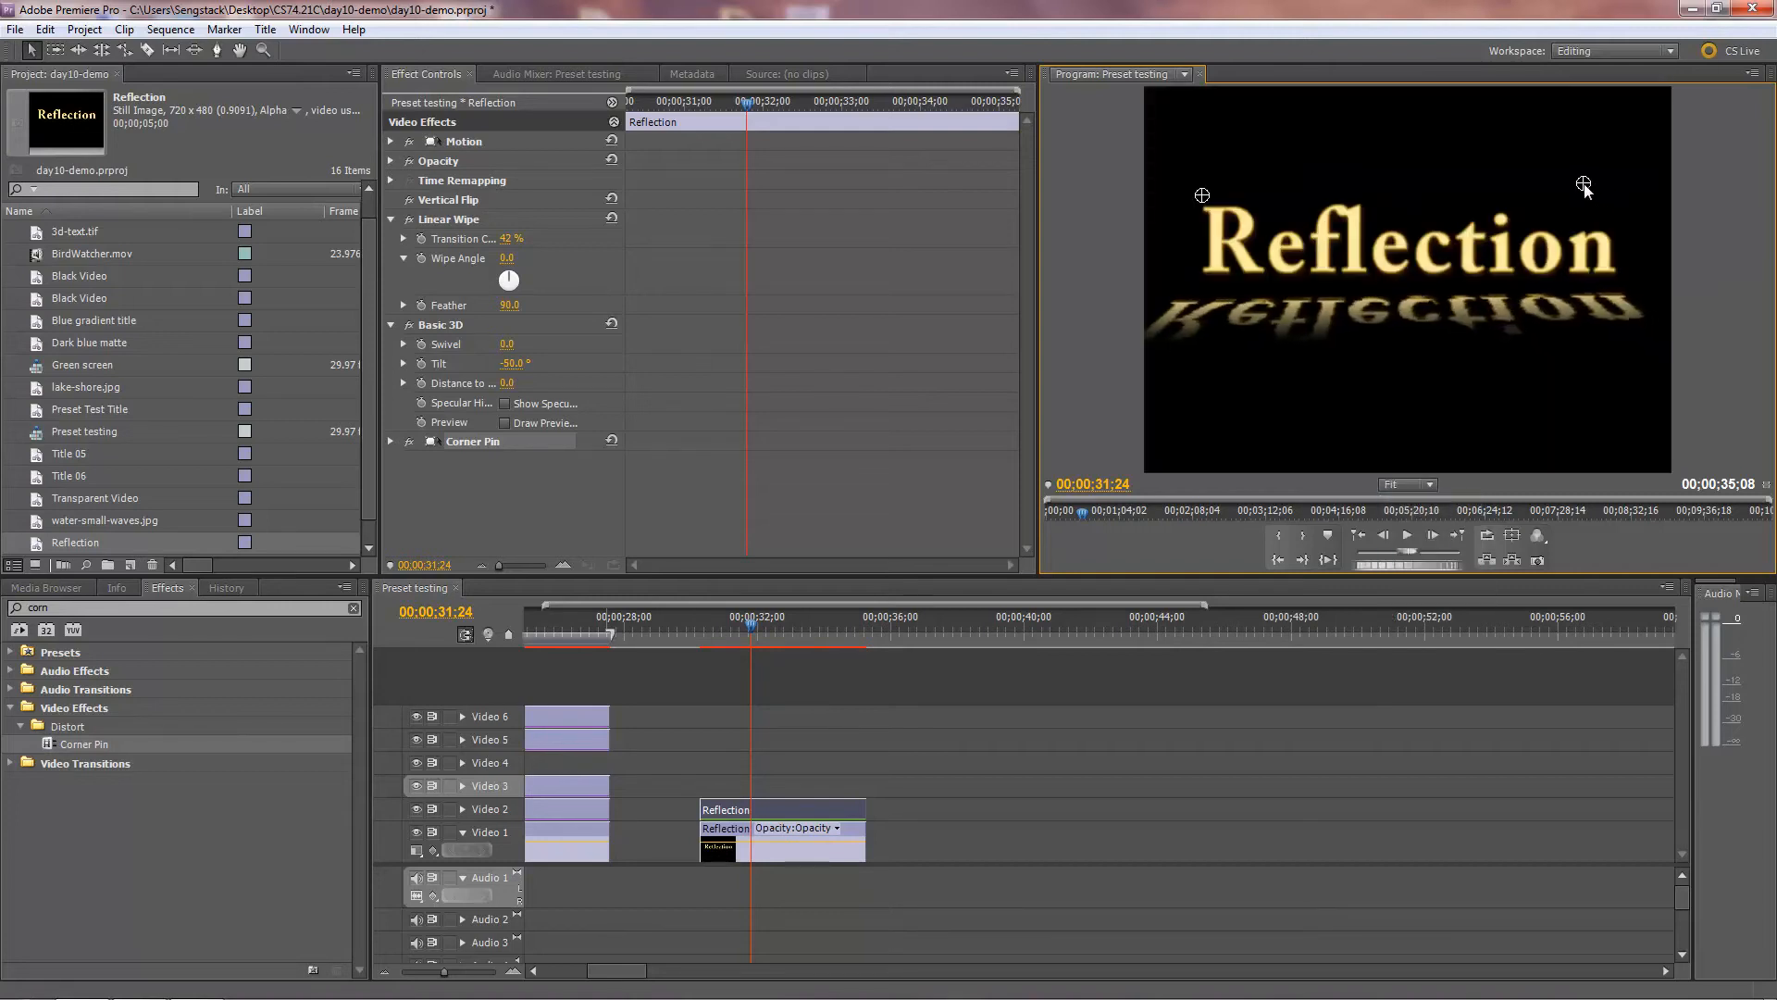
{"action": "left_click_drag", "start_coordinate": [1202, 195], "coordinate": [1234, 180]}
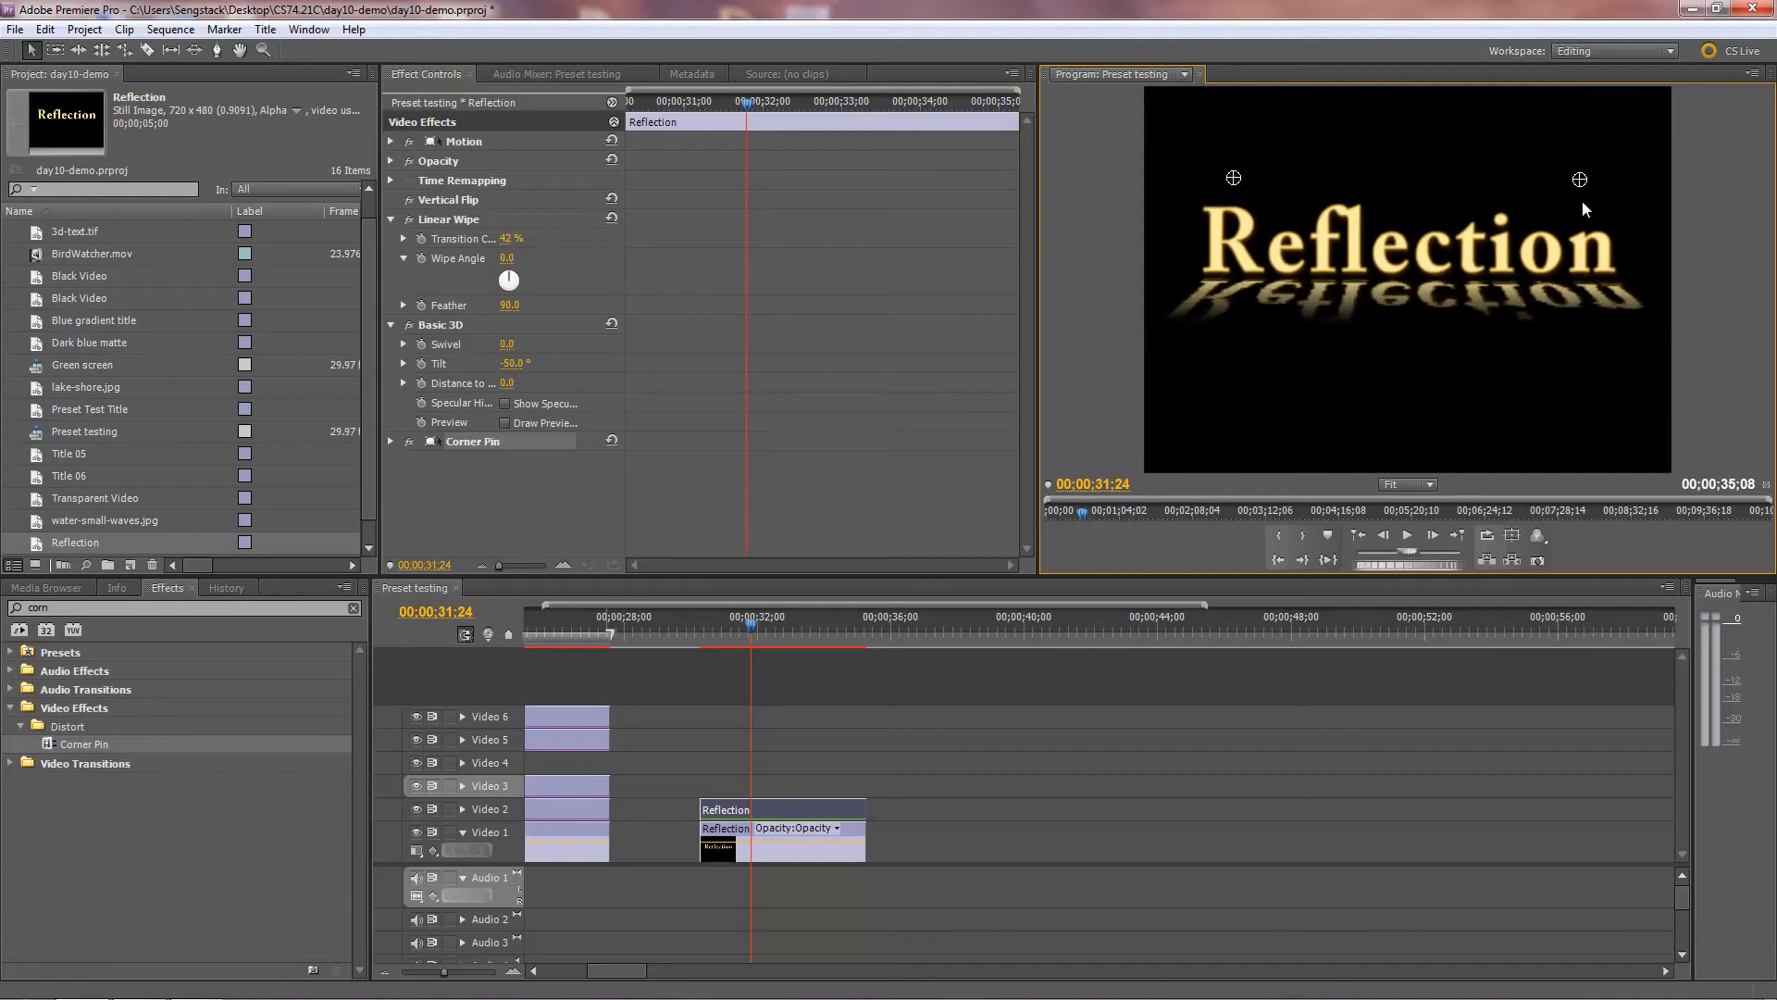
Nudge the upper-right Corner Pin handle slightly up and inward, and place another copy of the Reflection title on Video 3
{"action": "left_click_drag", "start_coordinate": [1580, 181], "coordinate": [1575, 173]}
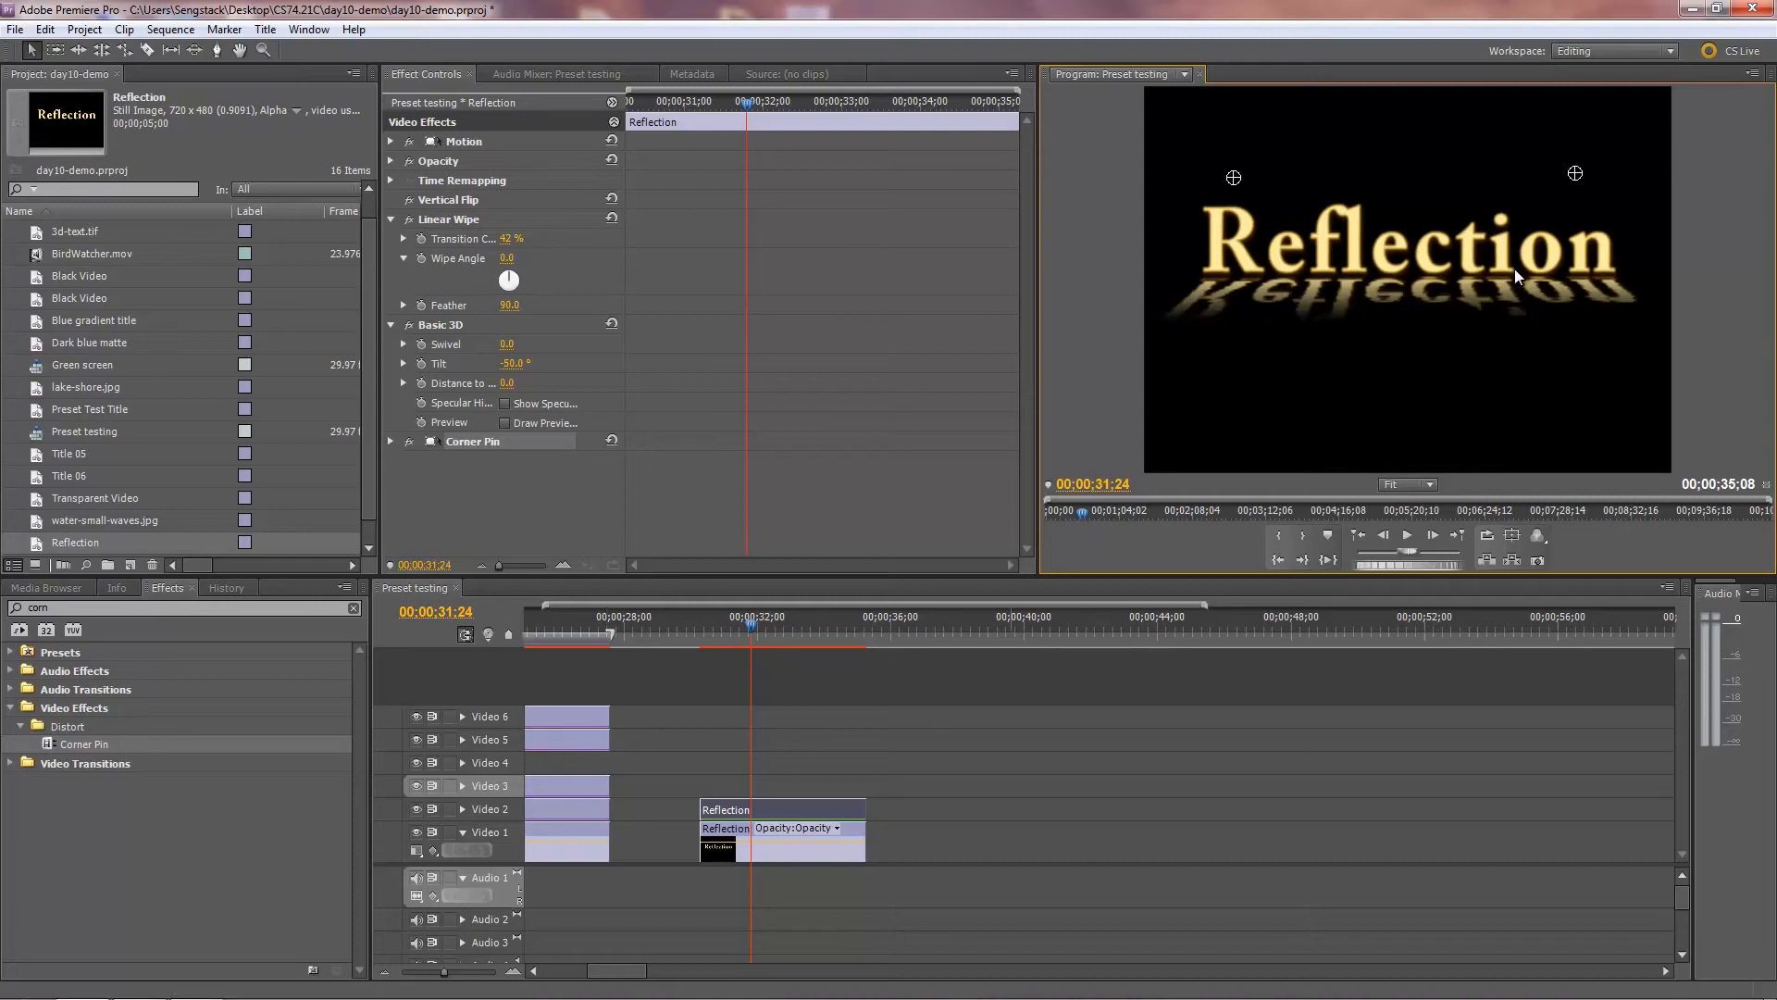
{"action": "left_click", "coordinate": [37, 544]}
{"action": "left_click_drag", "start_coordinate": [36, 545], "coordinate": [783, 805]}
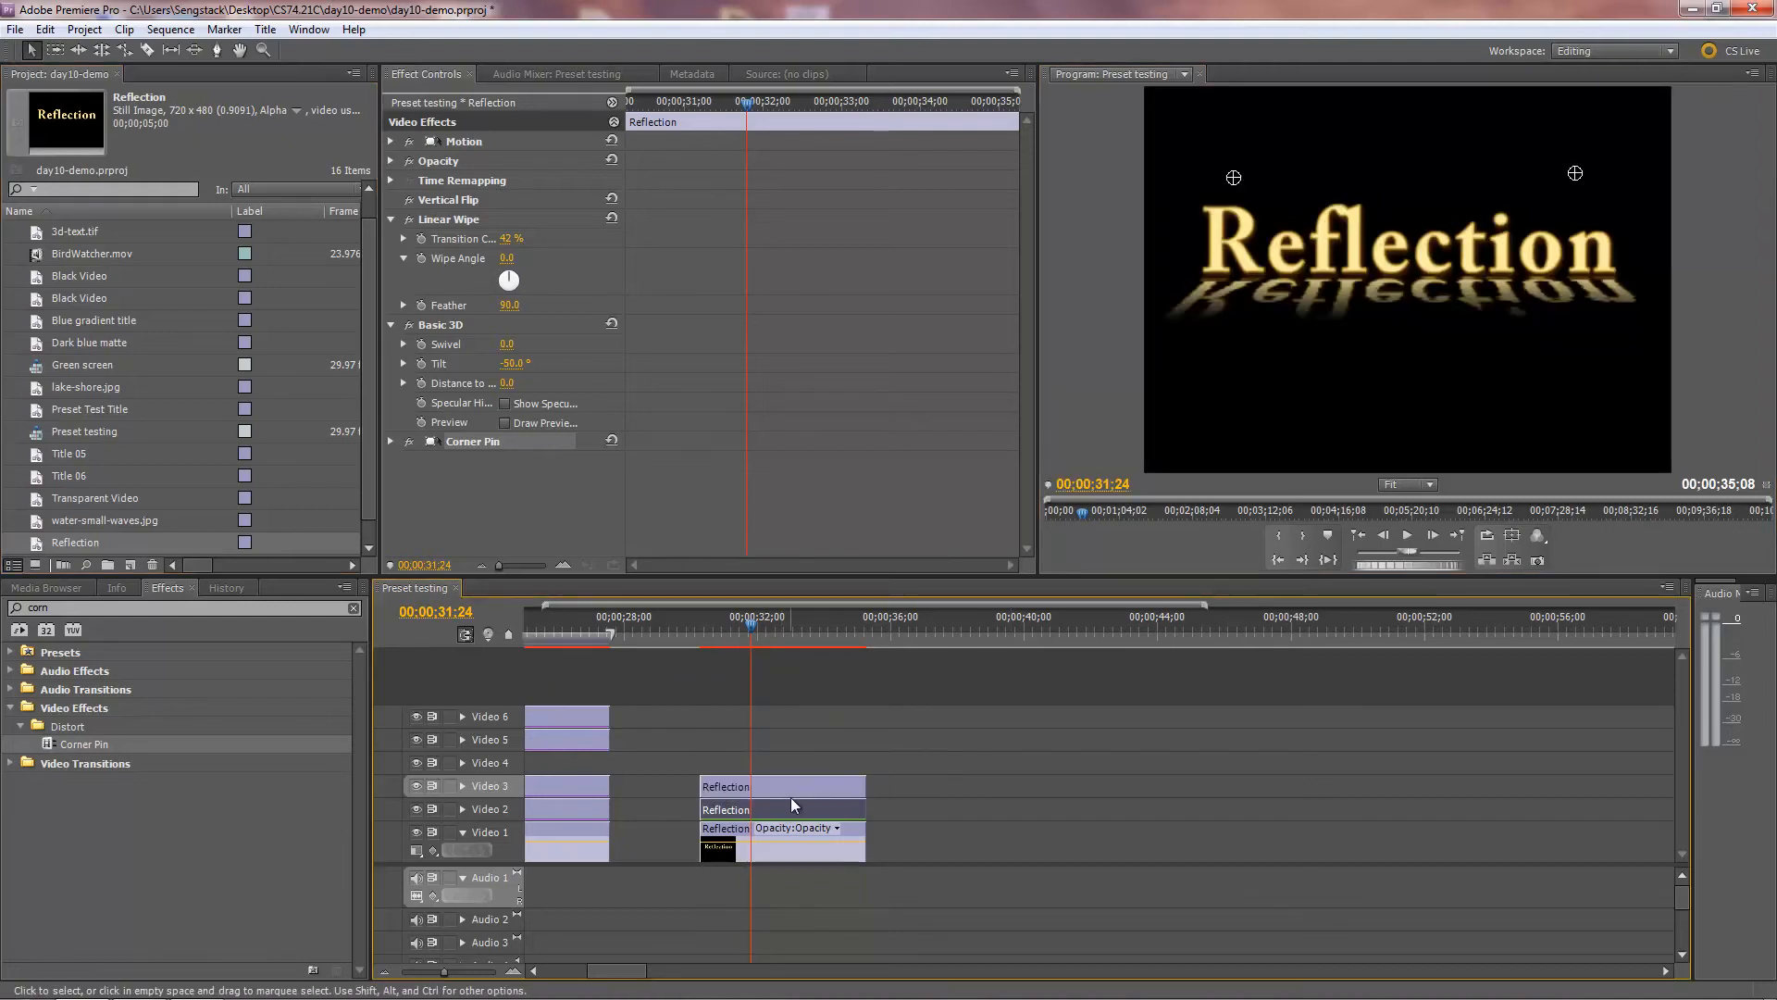
{"action": "left_click", "coordinate": [791, 792]}
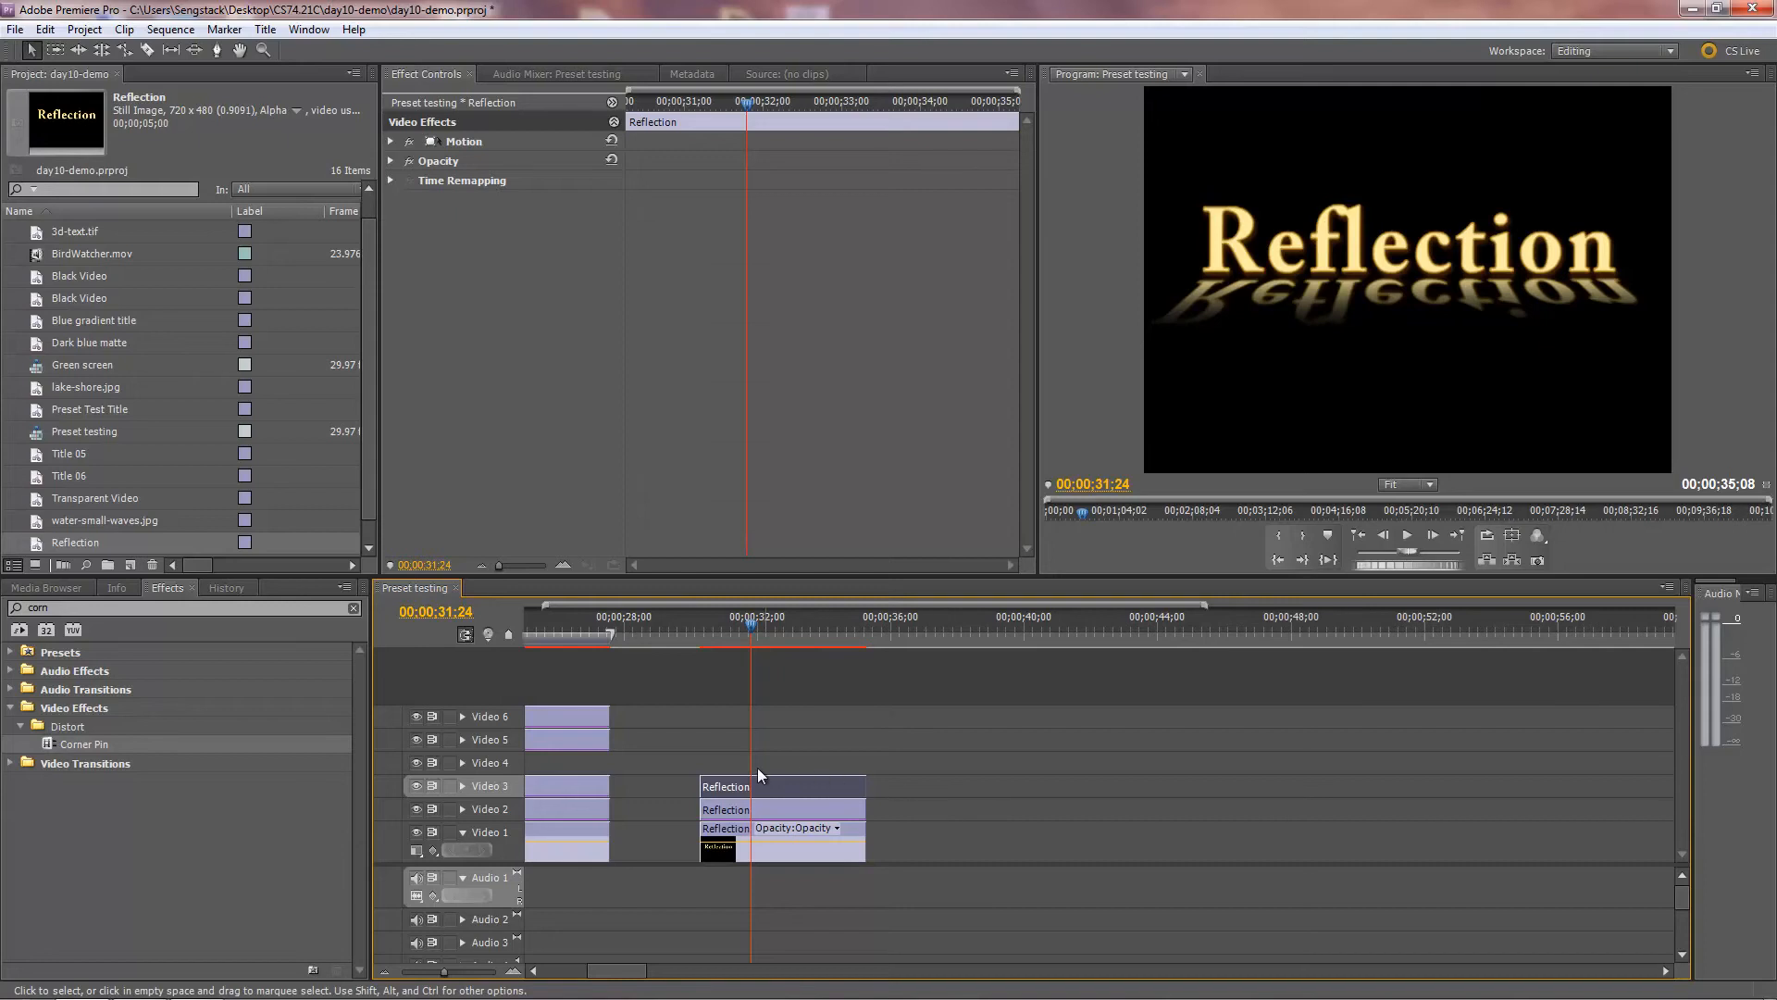
Move the three stacked Reflection clips up one track and place lake-shore.jpg beneath them on Video 1
{"action": "left_click_drag", "start_coordinate": [912, 856], "coordinate": [785, 764]}
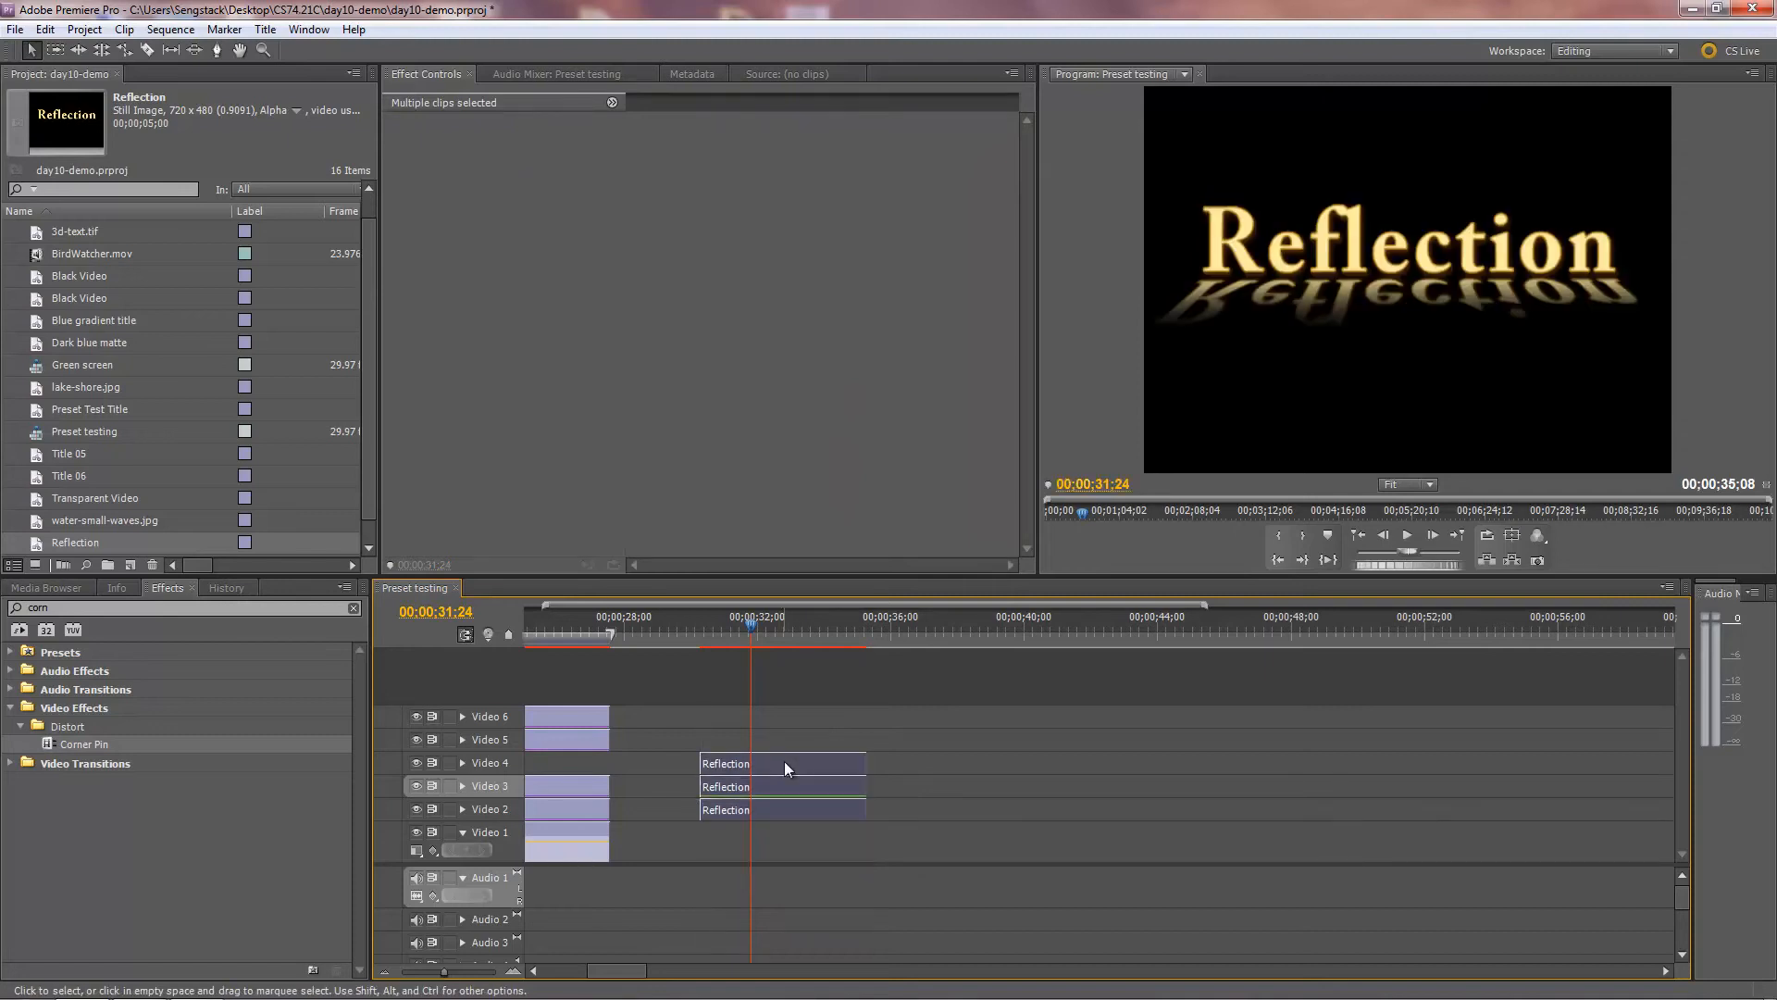
{"action": "left_click", "coordinate": [43, 520]}
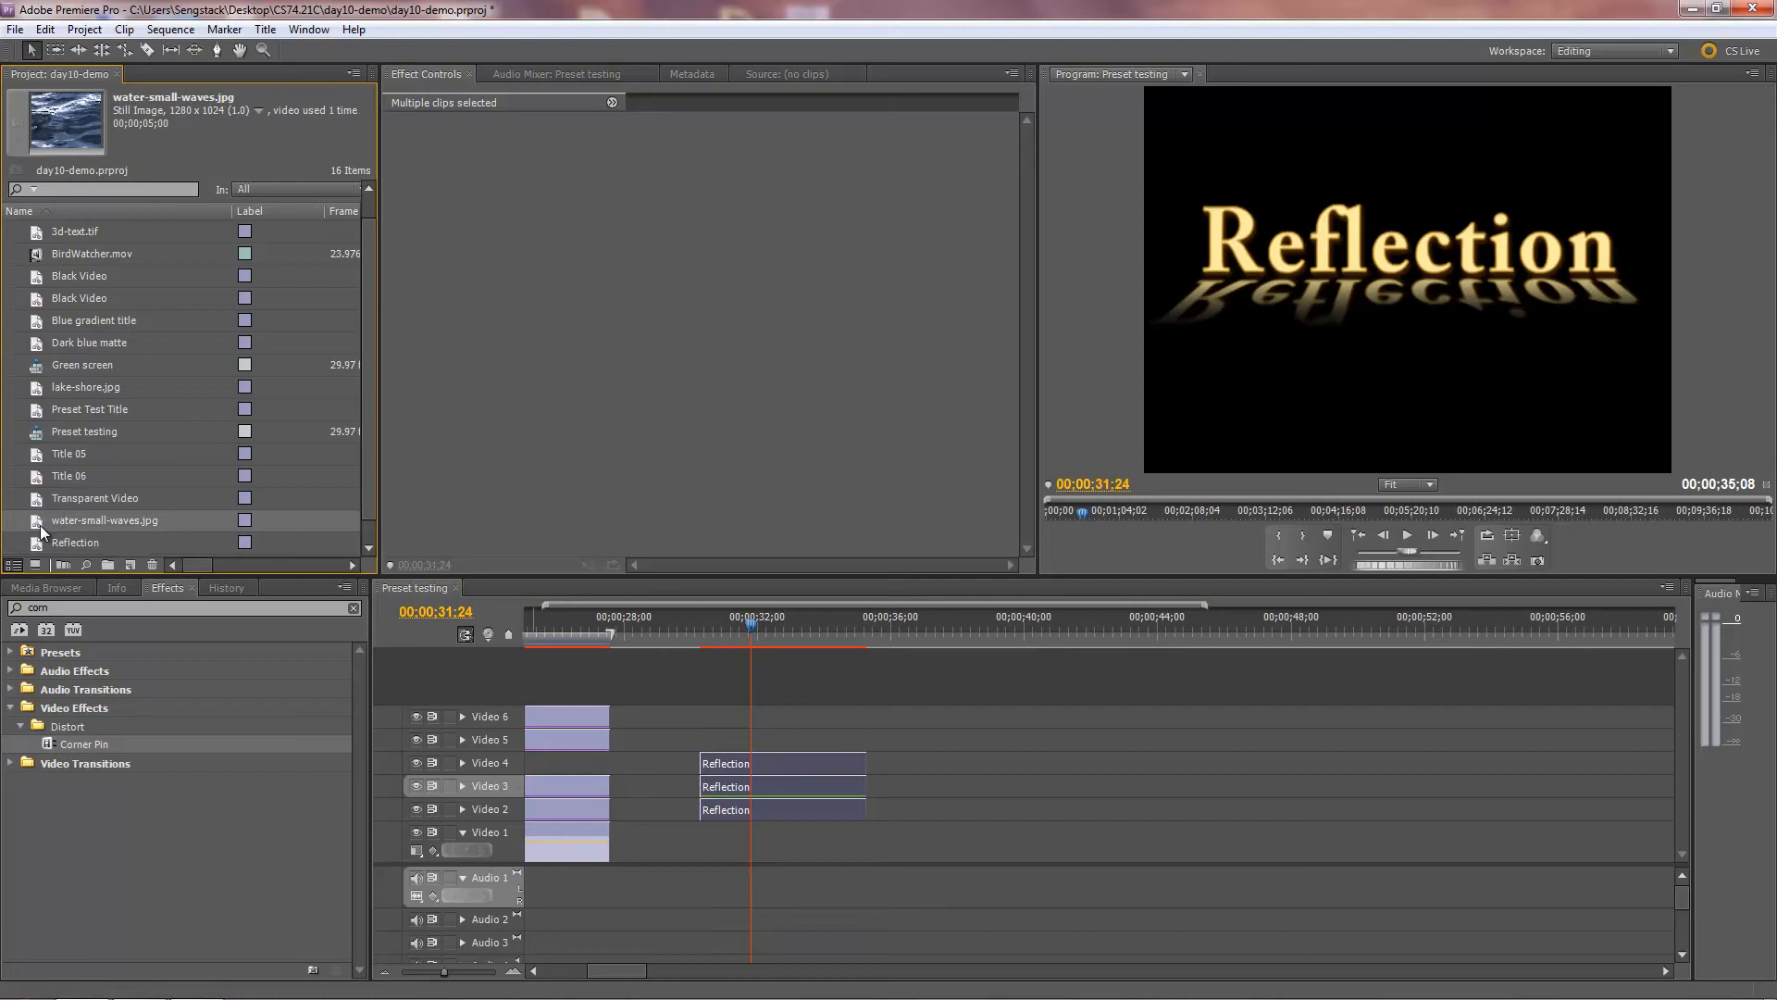
{"action": "left_click", "coordinate": [37, 387]}
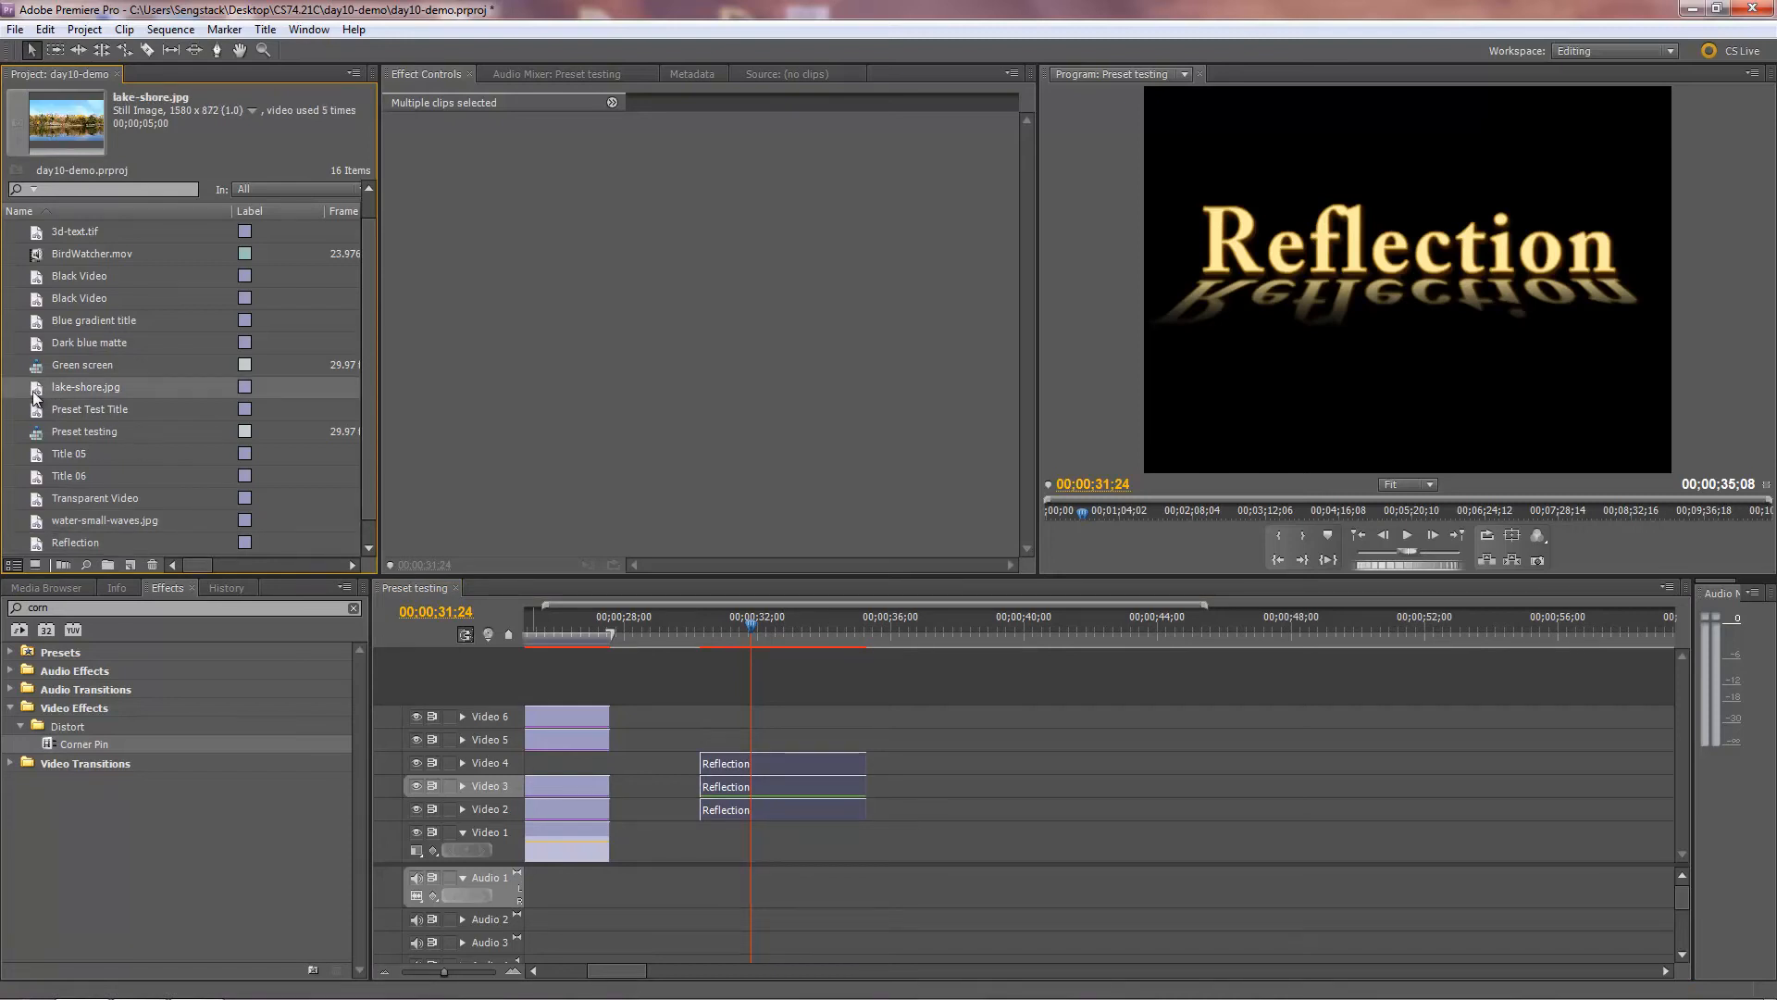
{"action": "left_click_drag", "start_coordinate": [34, 393], "coordinate": [707, 859]}
{"action": "left_click", "coordinate": [778, 850]}
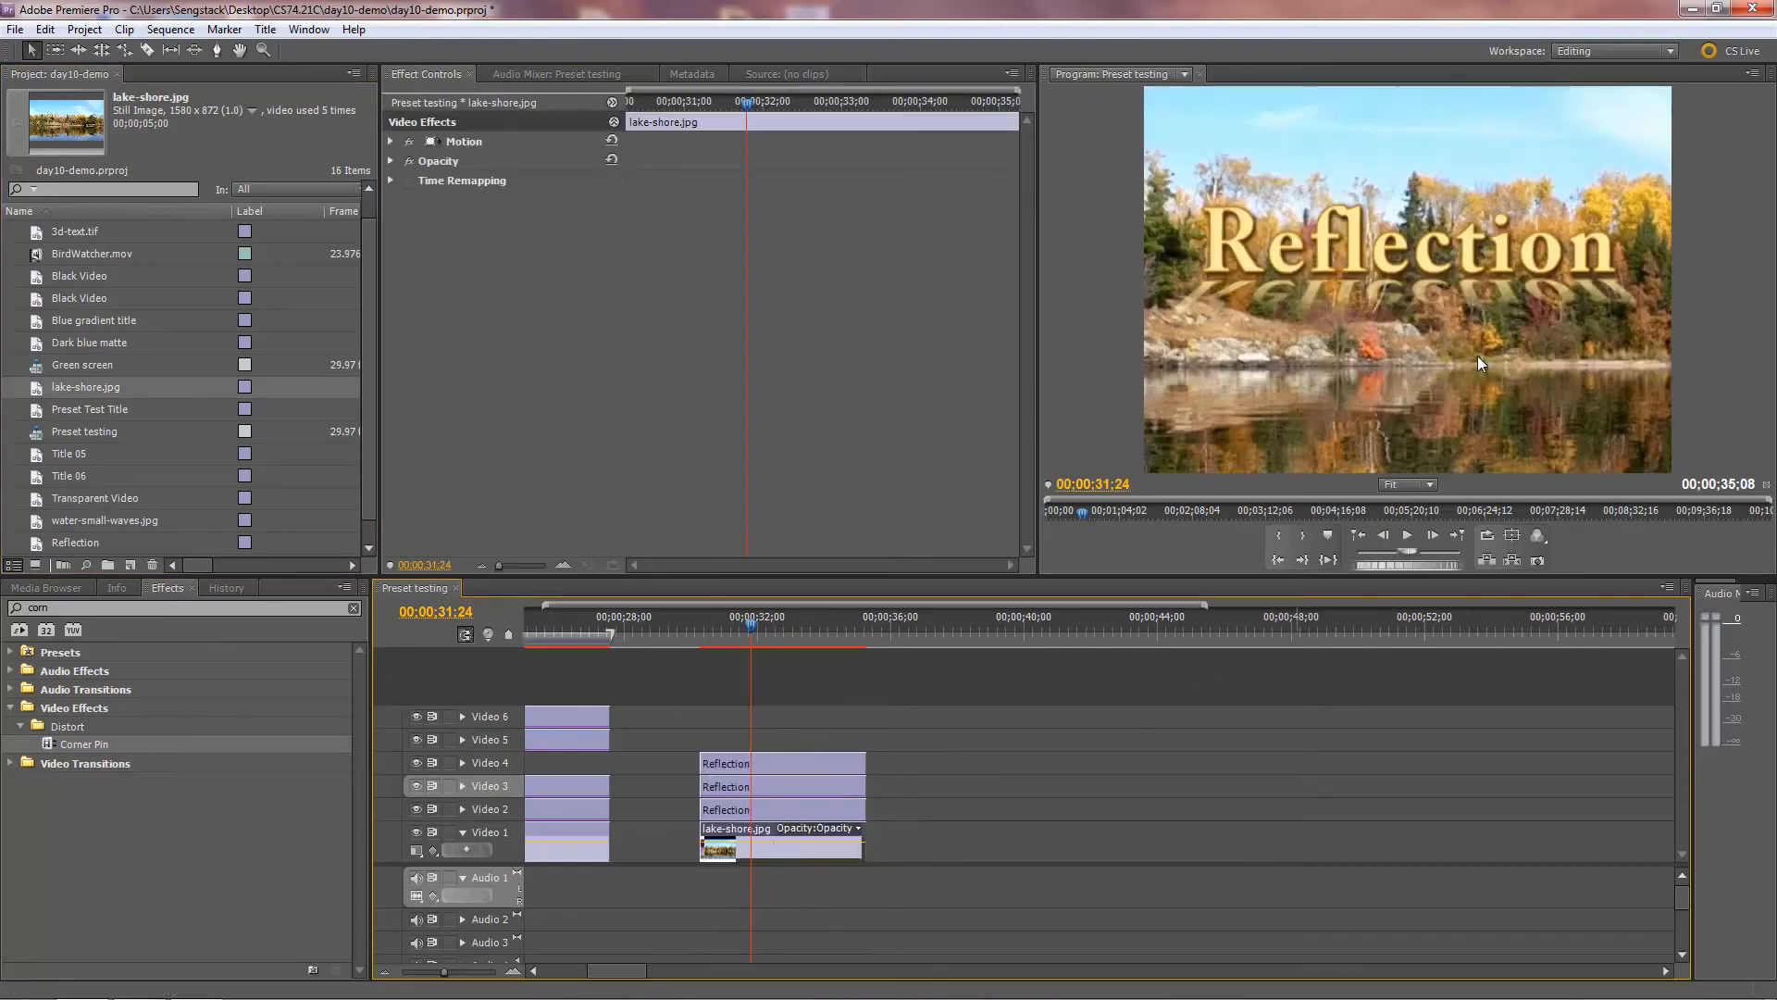
Reposition the lake-shore.jpg clip with Motion, shifting the picture up and left so its shoreline meets the base of the title
{"action": "left_click", "coordinate": [1430, 485]}
{"action": "left_click", "coordinate": [1414, 552]}
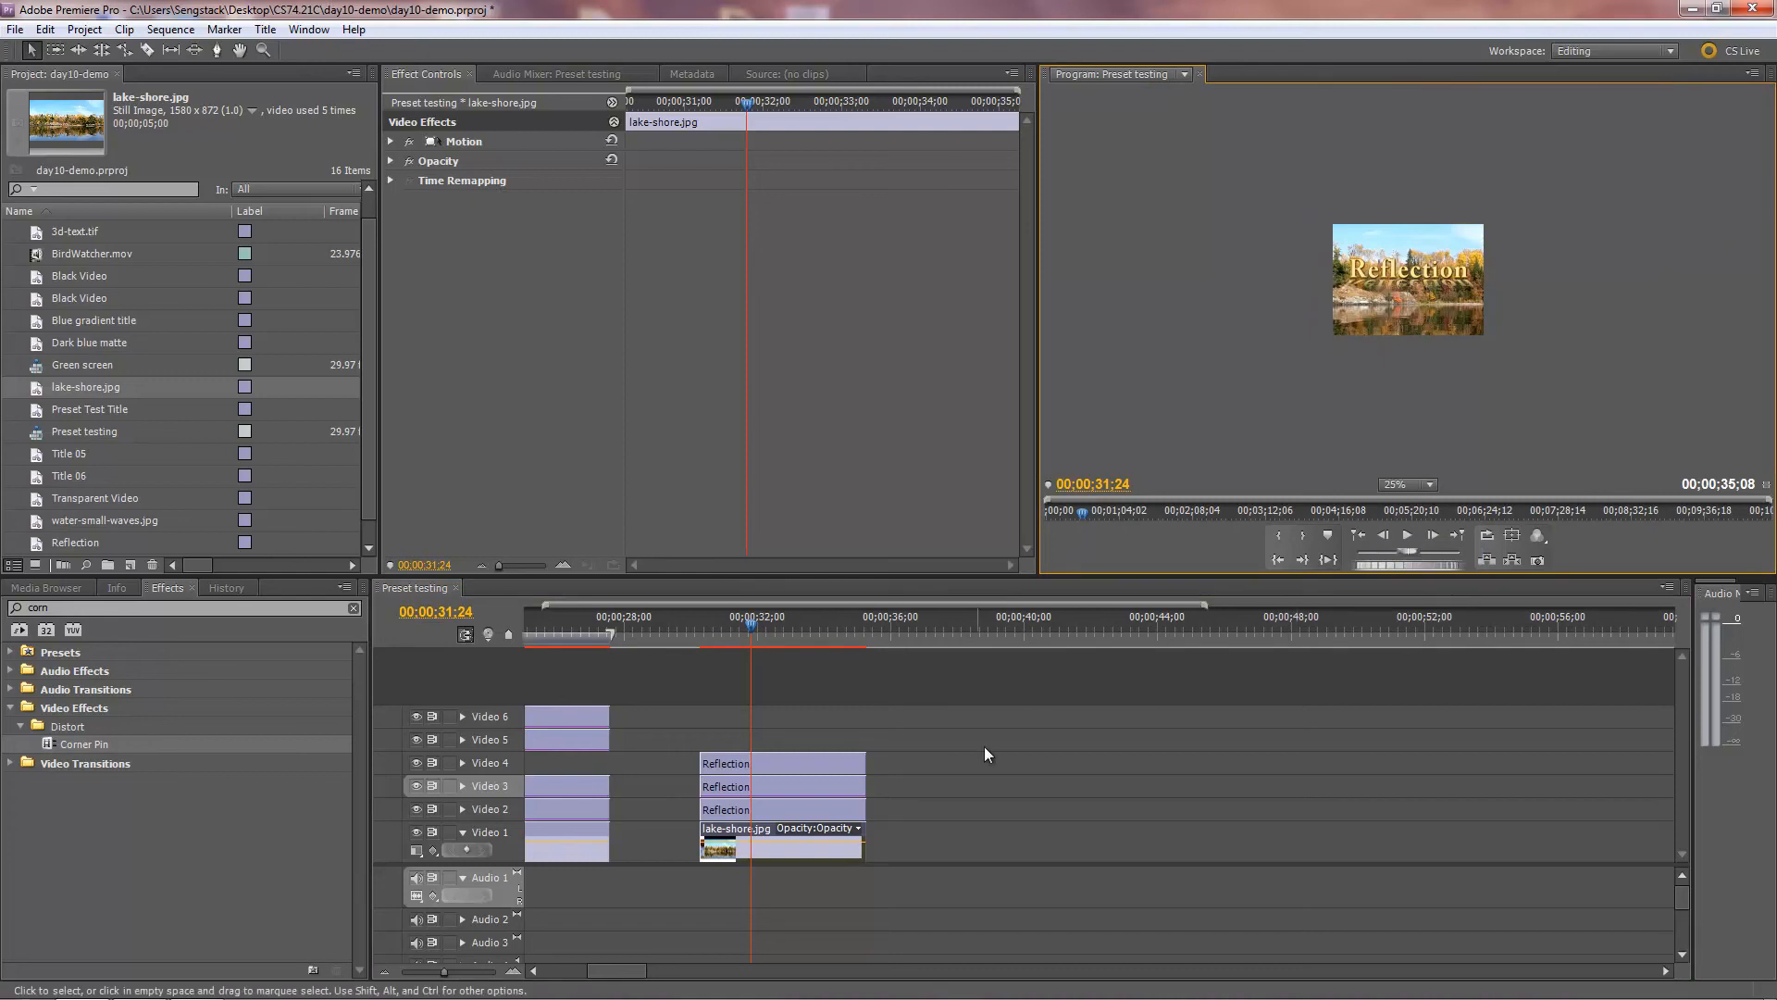
{"action": "left_click", "coordinate": [453, 137]}
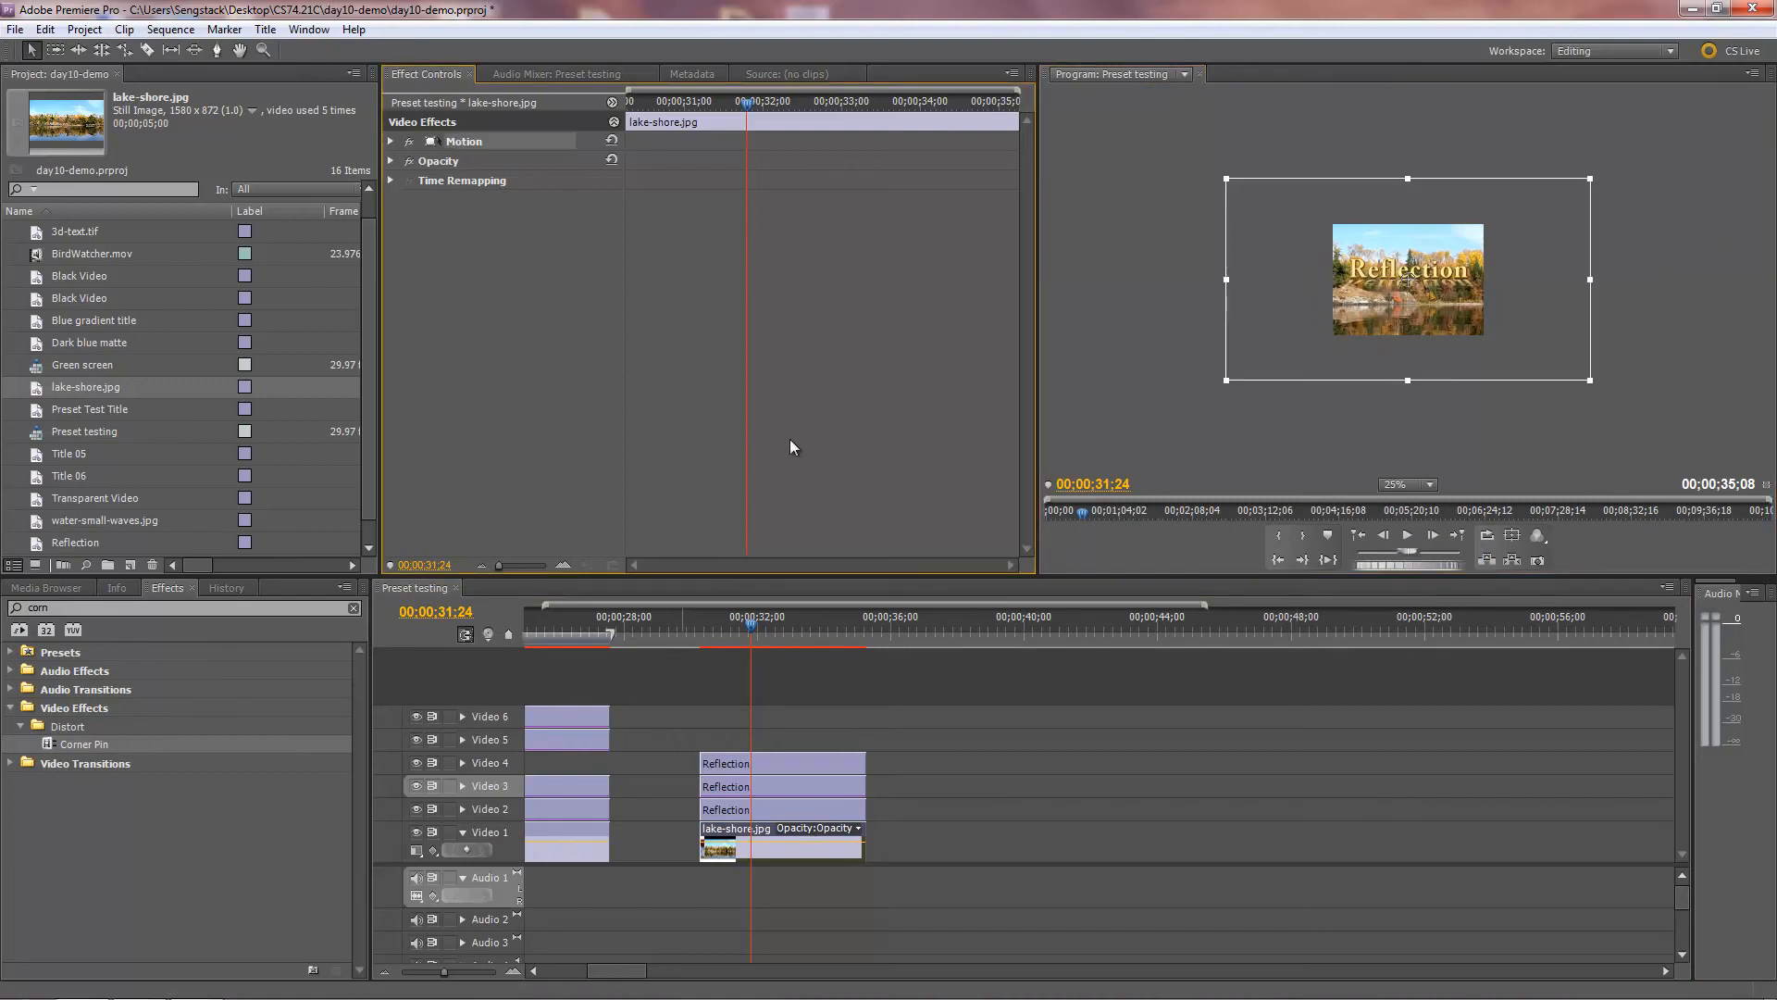
{"action": "left_click_drag", "start_coordinate": [1541, 331], "coordinate": [1550, 298]}
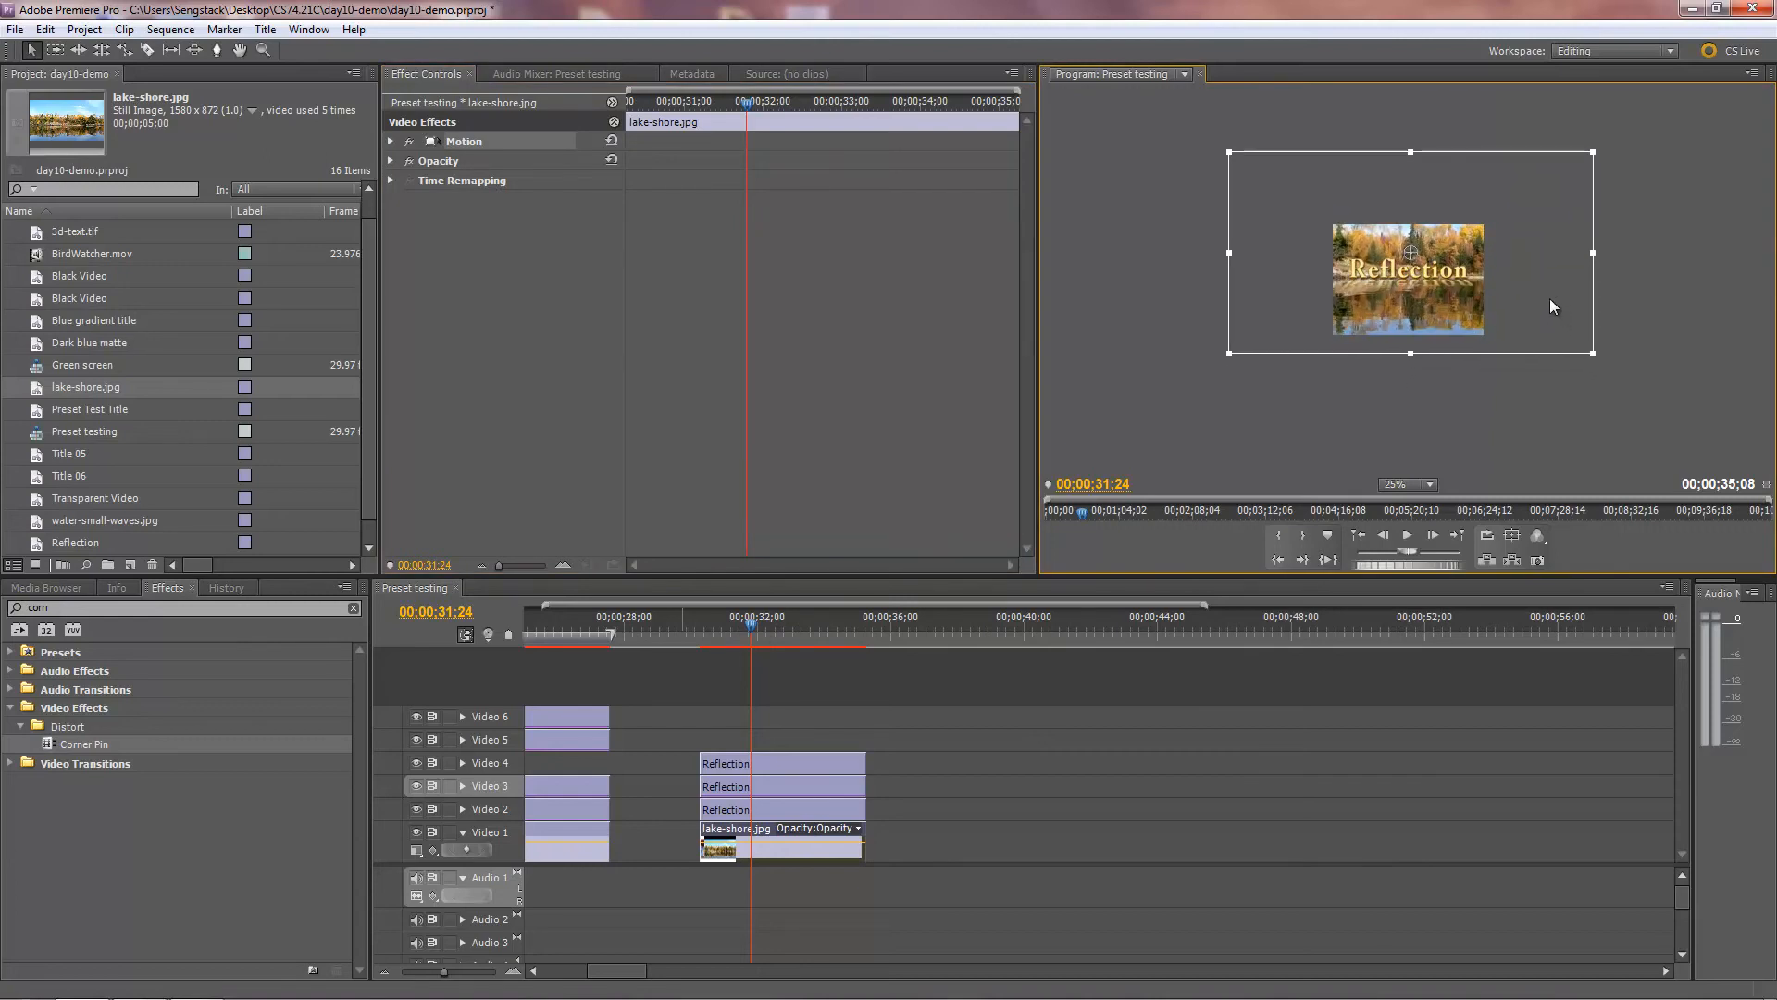
{"action": "left_click", "coordinate": [1431, 487]}
{"action": "left_click", "coordinate": [1424, 508]}
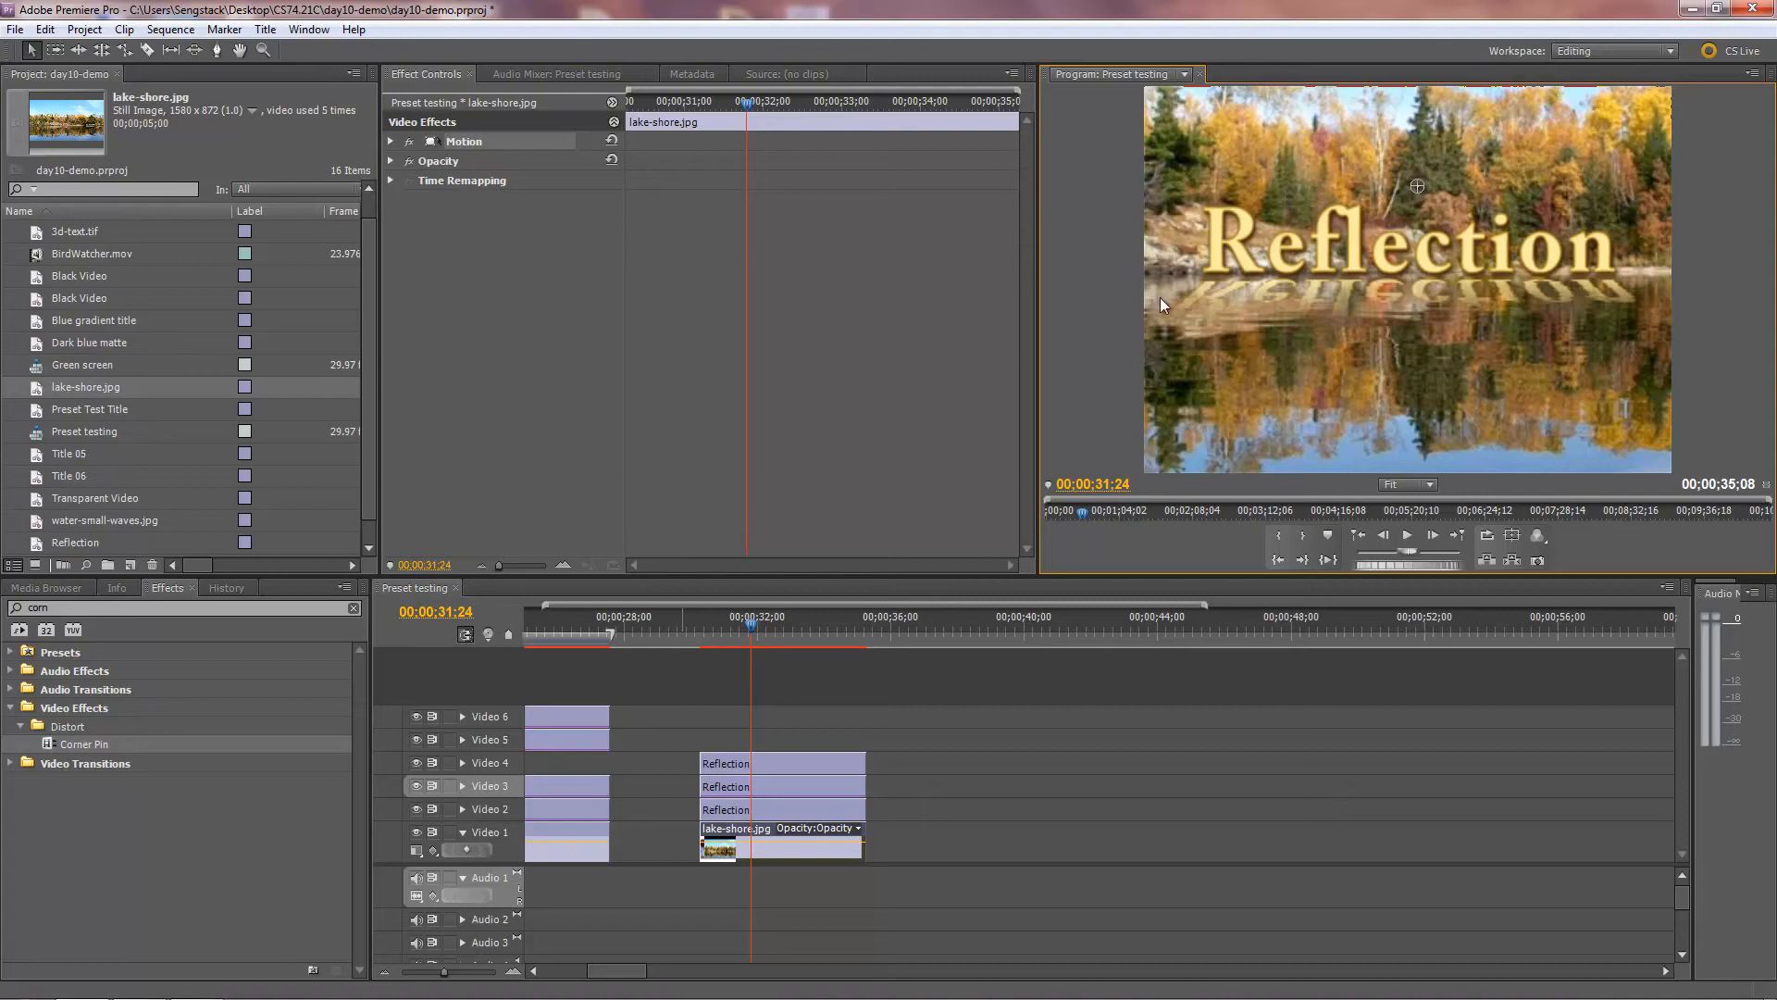
{"action": "left_click_drag", "start_coordinate": [1349, 401], "coordinate": [1340, 401]}
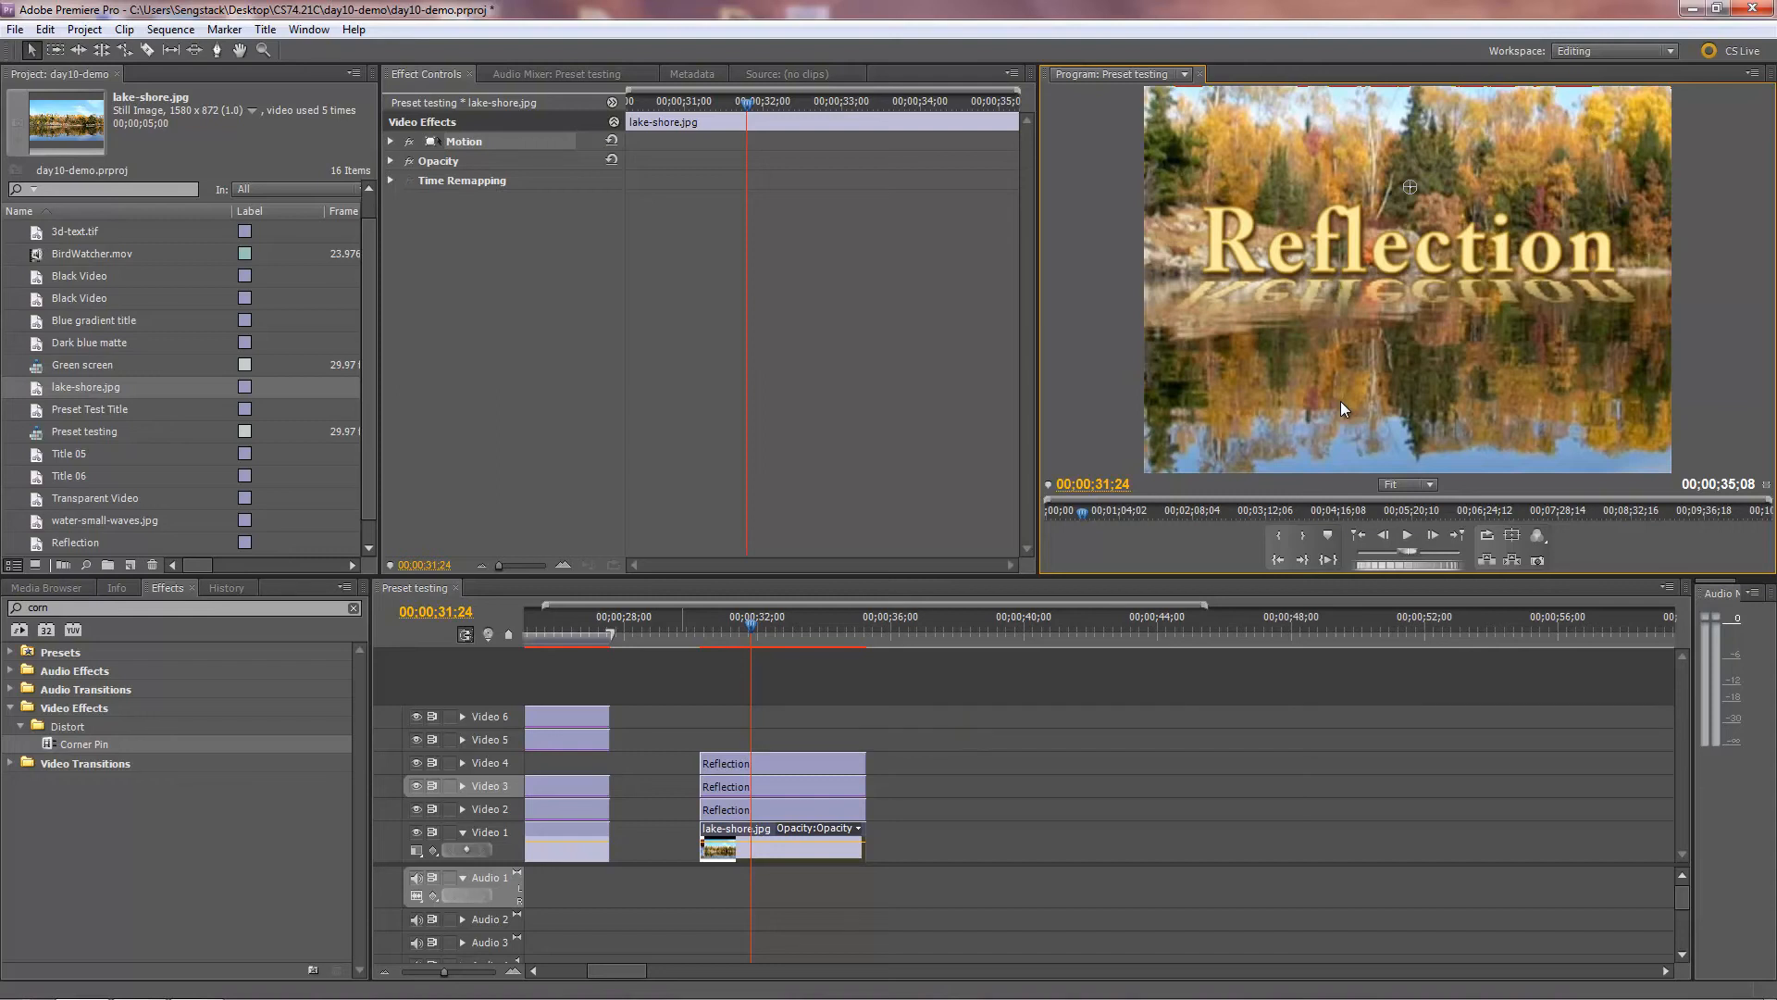
{"action": "left_click_drag", "start_coordinate": [1497, 370], "coordinate": [1360, 377]}
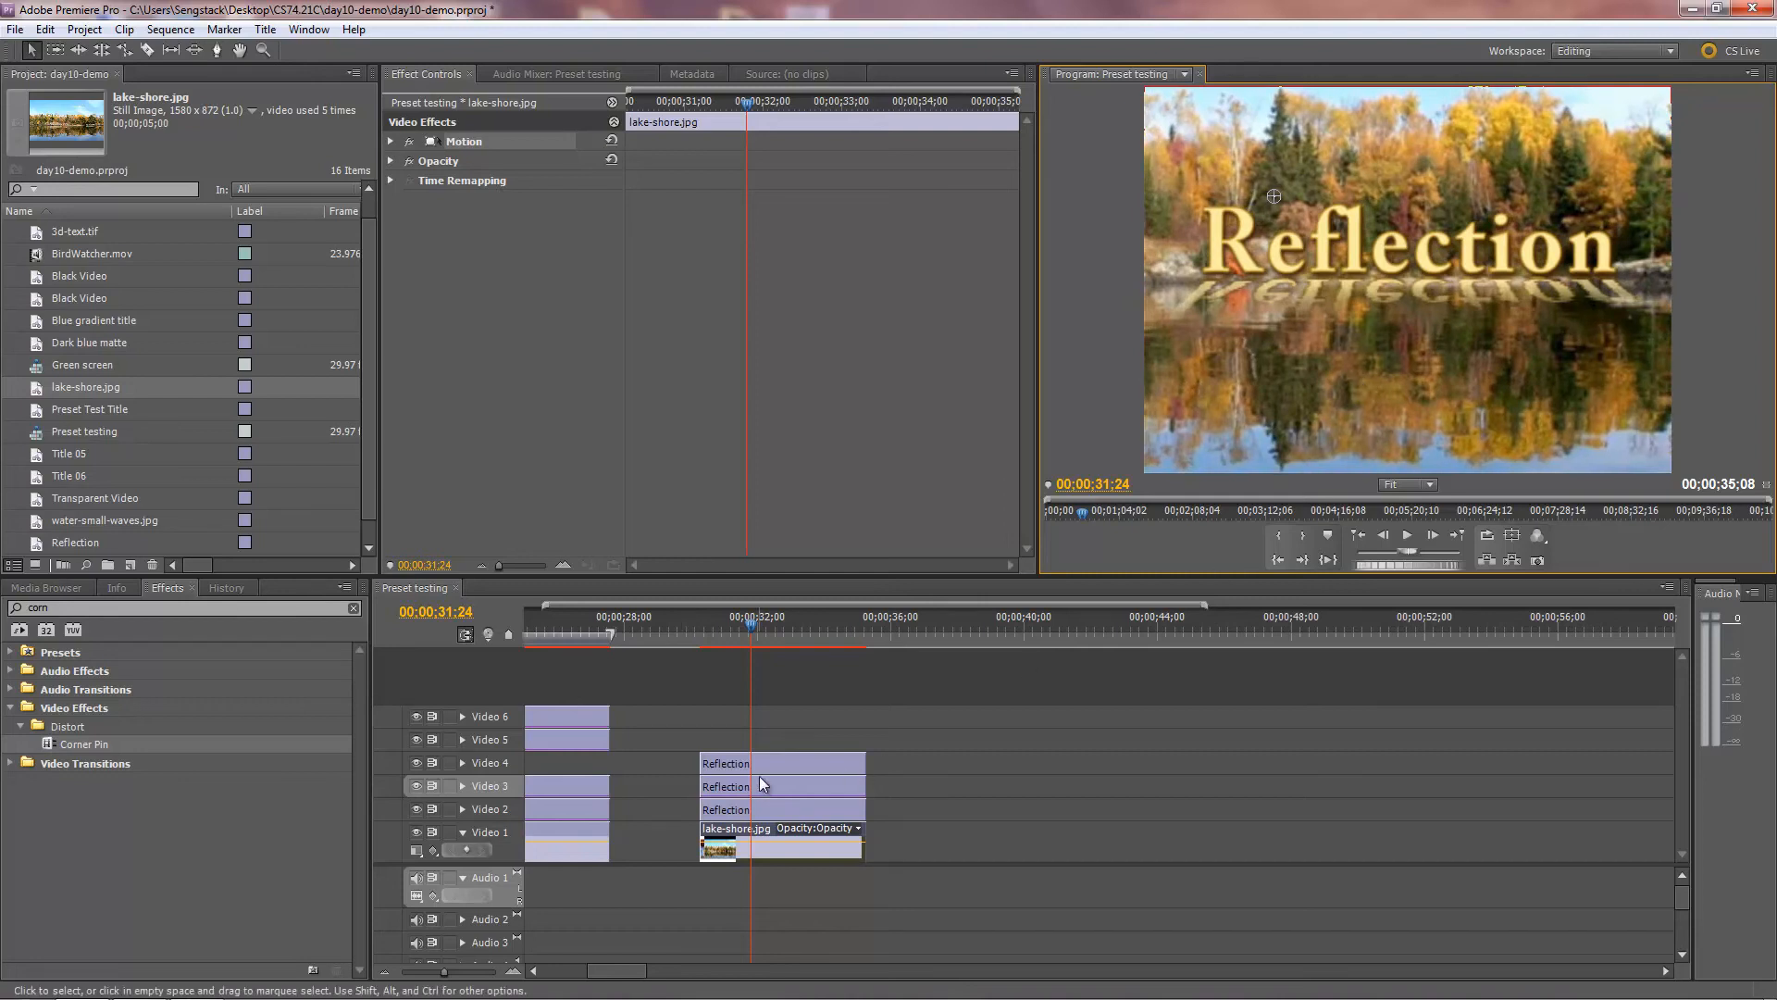
Select the Reflection clip on Video 4 and hide the Video 3 and Video 2 tracks
{"action": "left_click", "coordinate": [780, 761]}
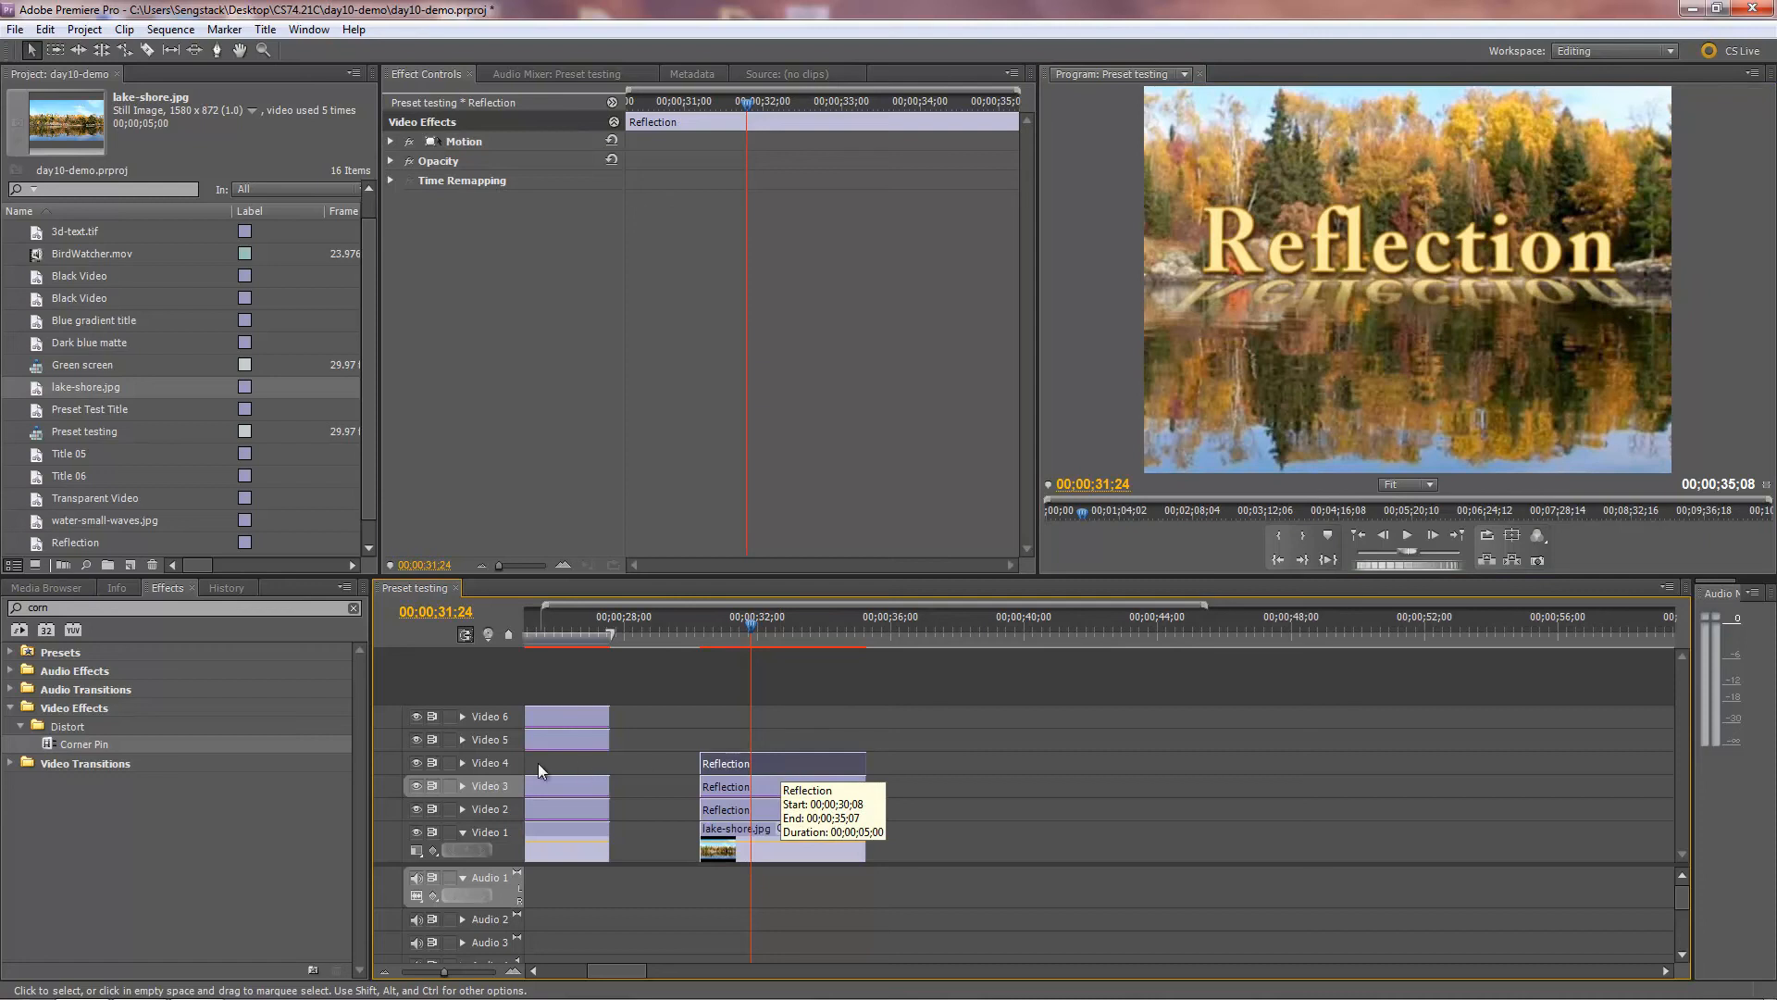
{"action": "left_click", "coordinate": [415, 785]}
{"action": "left_click", "coordinate": [413, 807]}
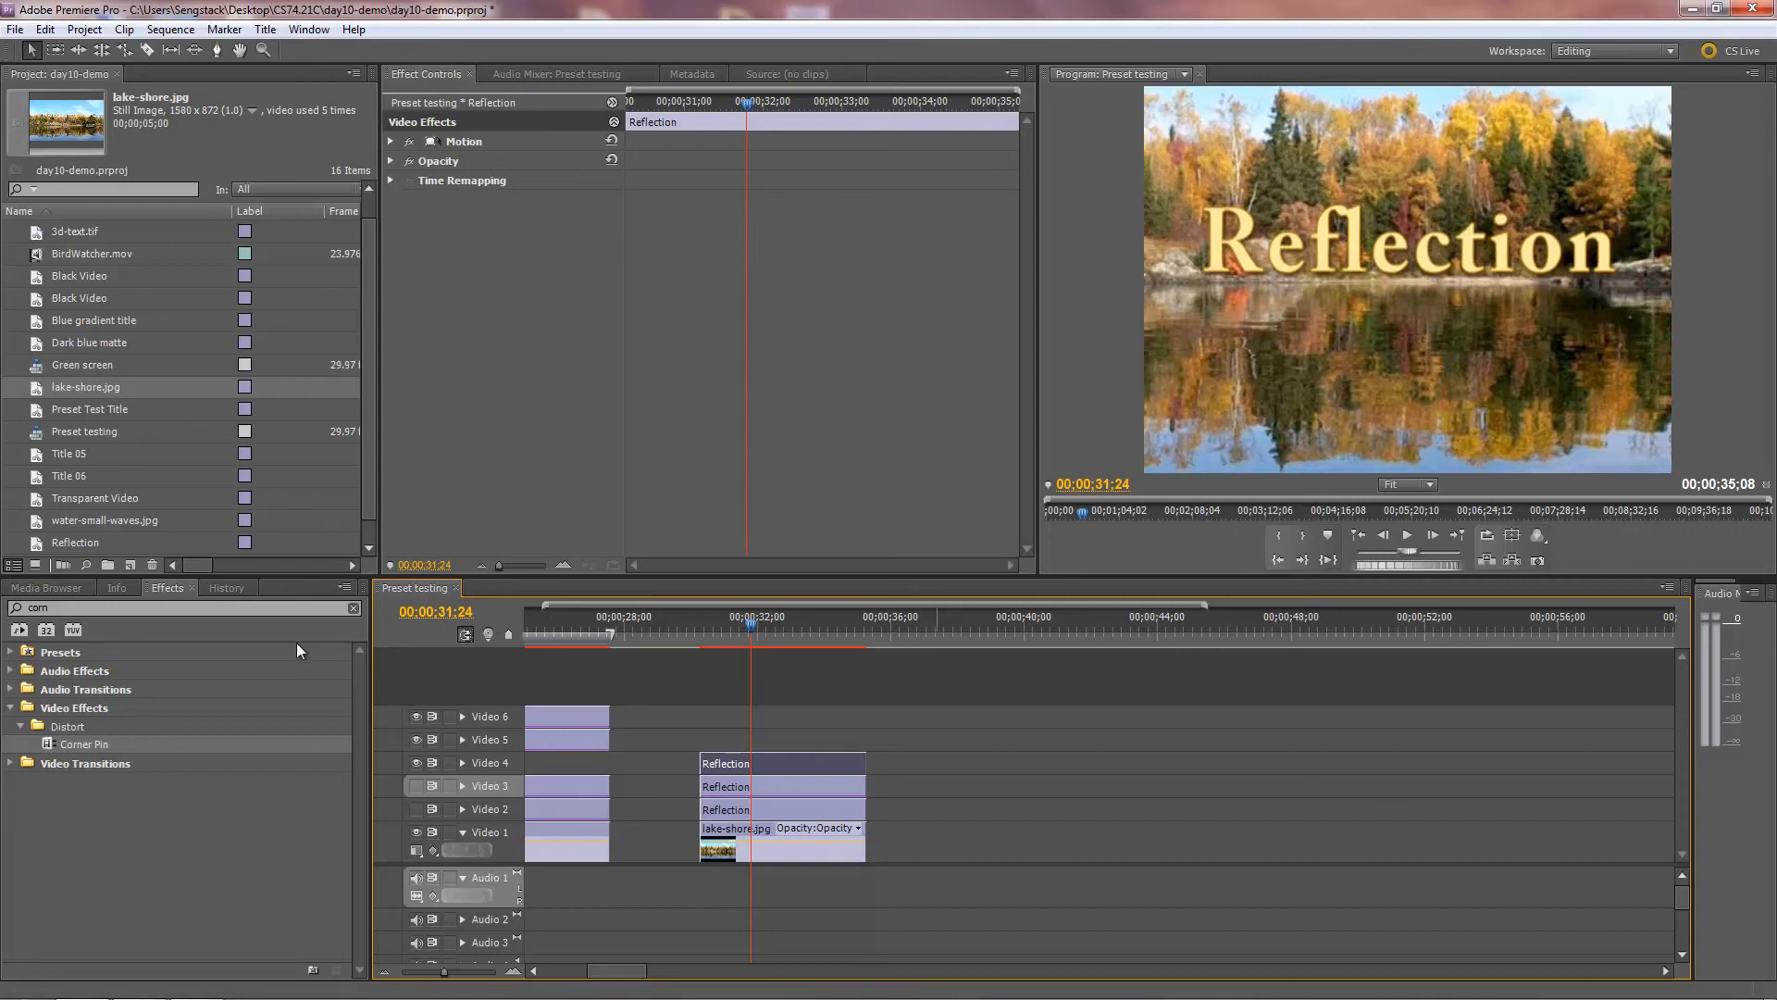
Apply the Drop Shadow effect to the Reflection clip on Video 4 and enable Shadow Only
{"action": "left_click_drag", "start_coordinate": [132, 611], "coordinate": [2, 601]}
{"action": "type", "text": "drop"}
{"action": "left_click_drag", "start_coordinate": [50, 781], "coordinate": [815, 759]}
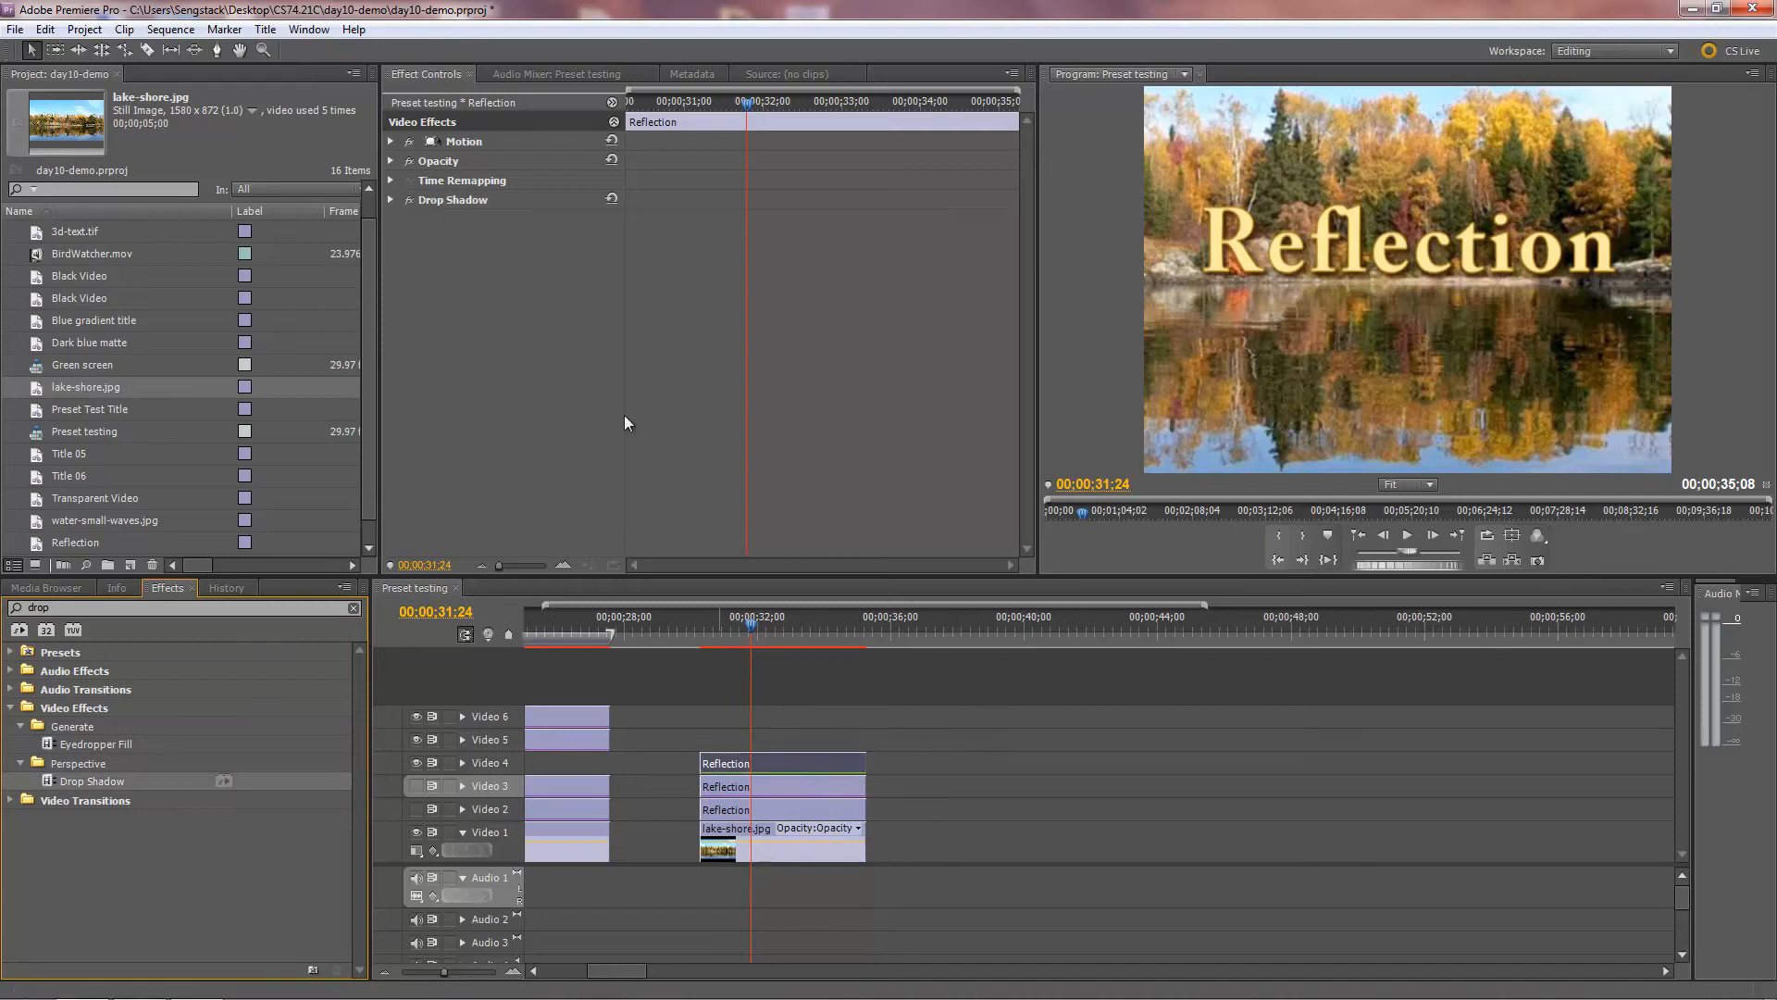
{"action": "left_click", "coordinate": [390, 201]}
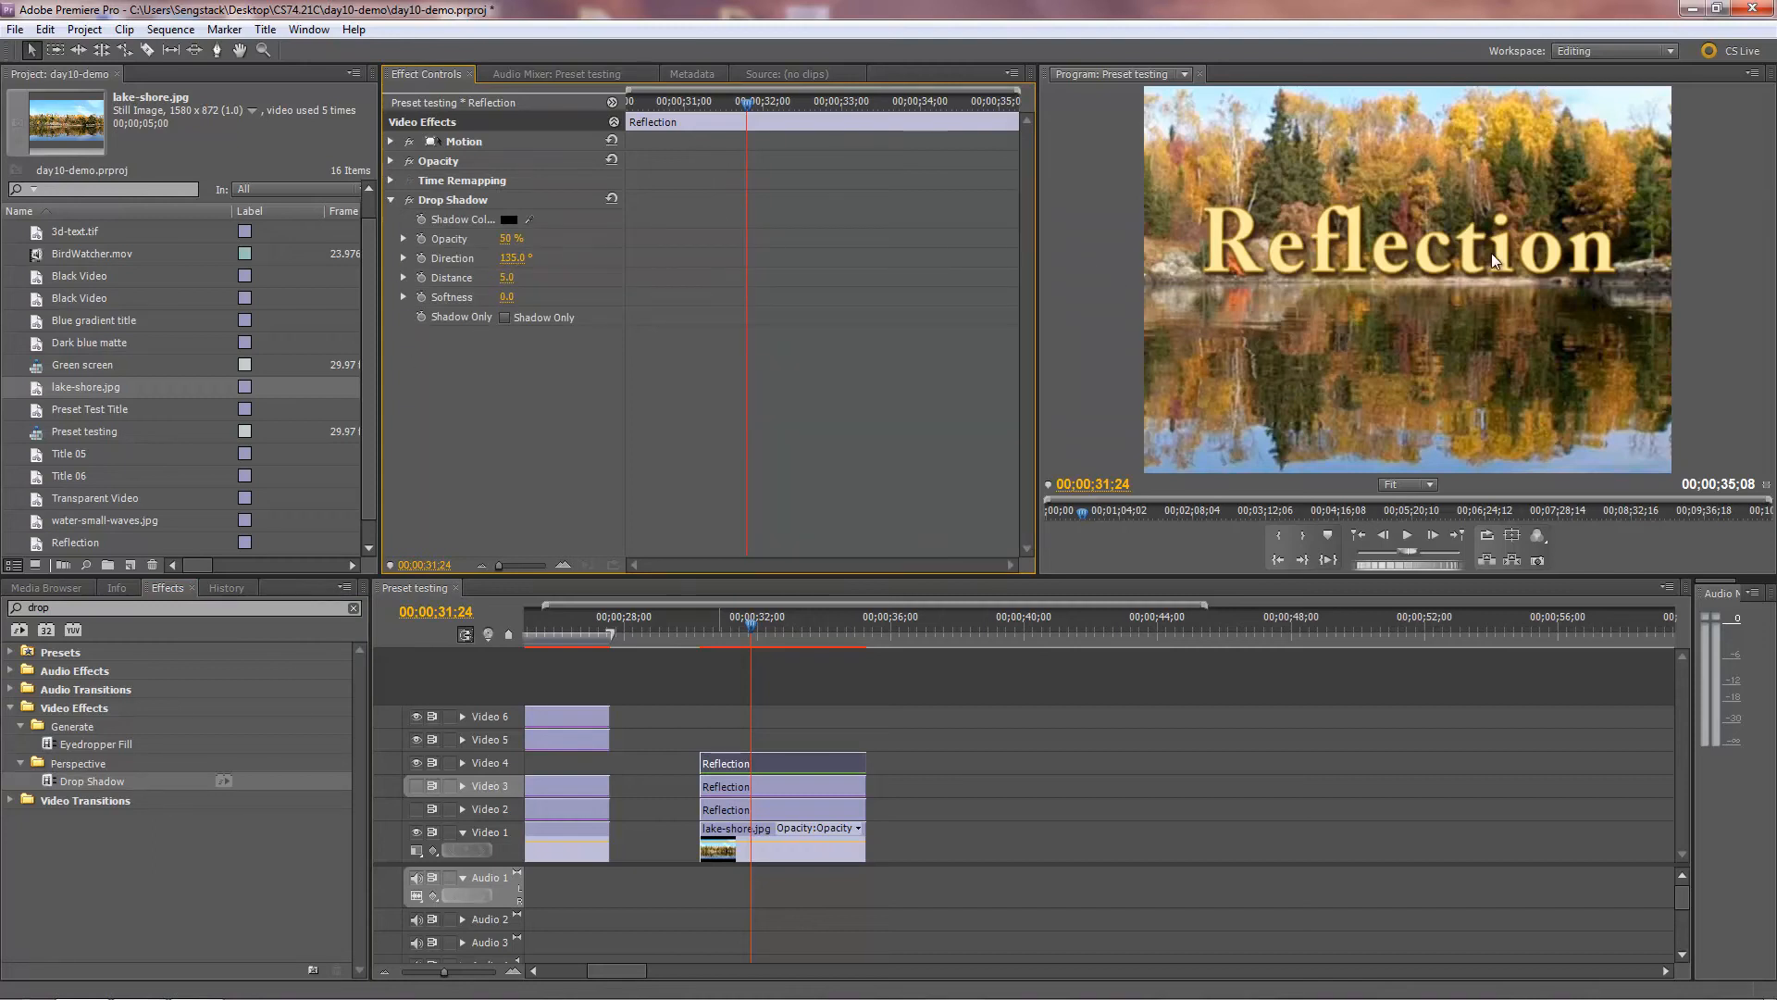
{"action": "left_click", "coordinate": [507, 318]}
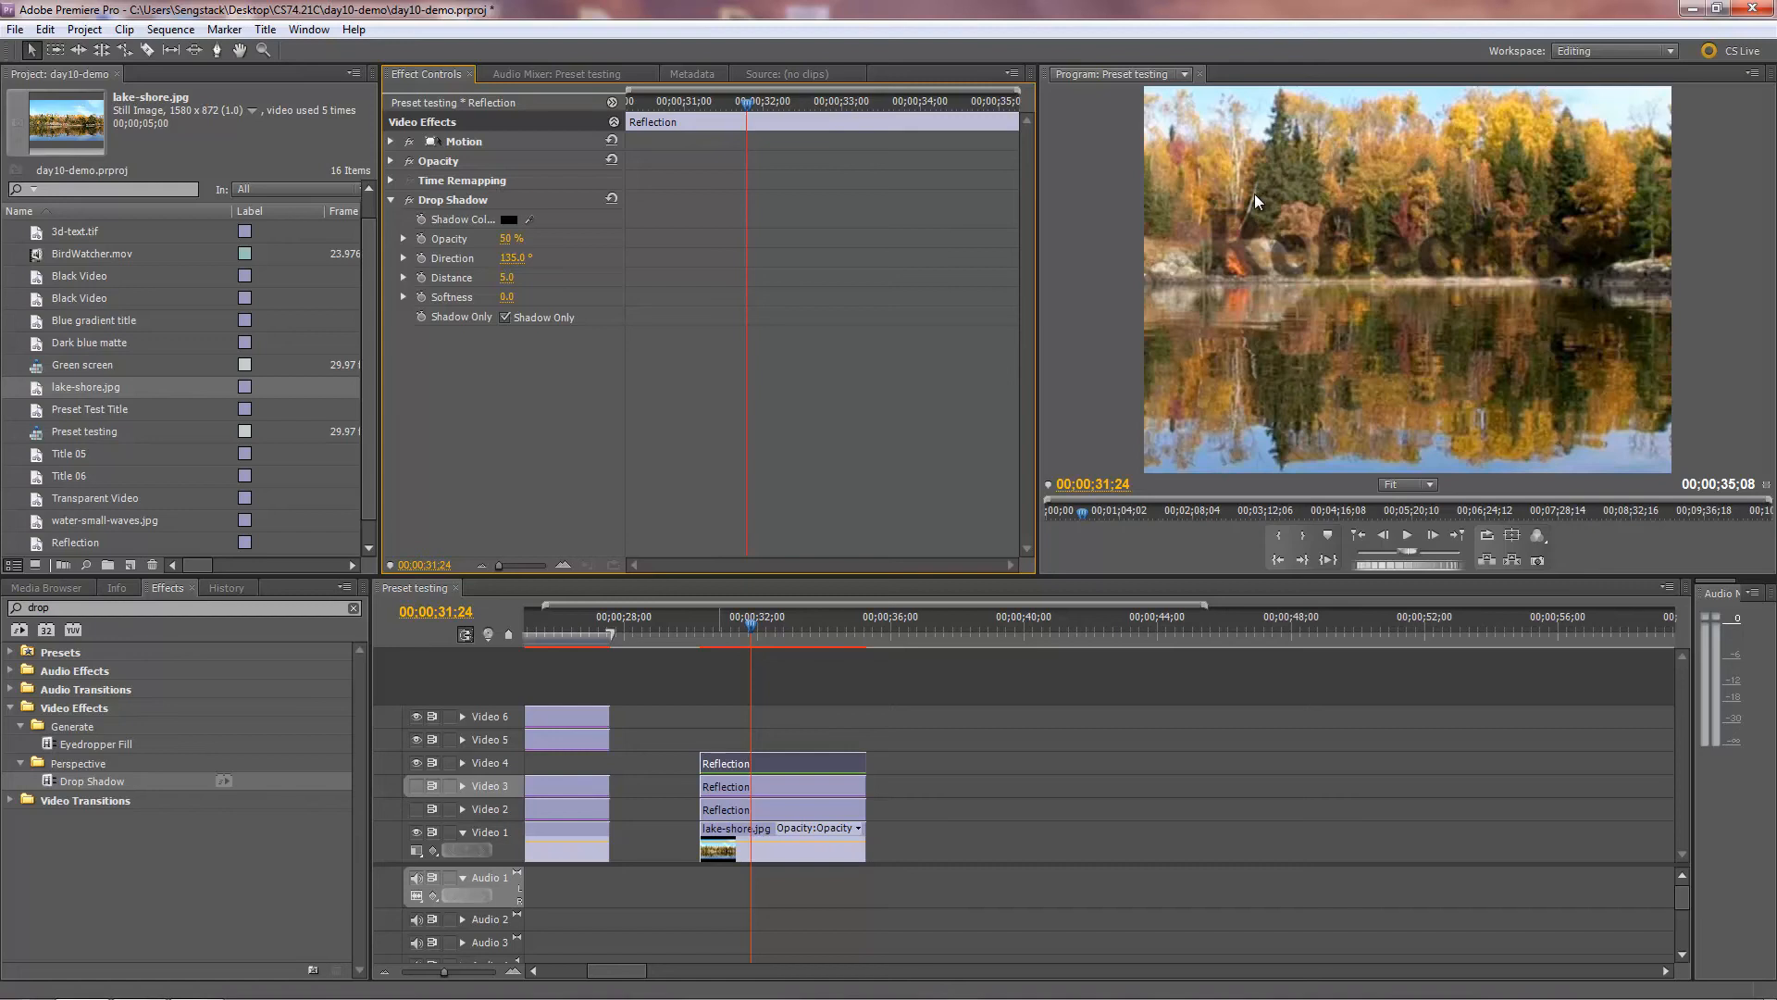
Apply the Basic 3D effect to the Video 4 Reflection clip and set its Tilt to -65°
{"action": "double_click", "coordinate": [51, 609]}
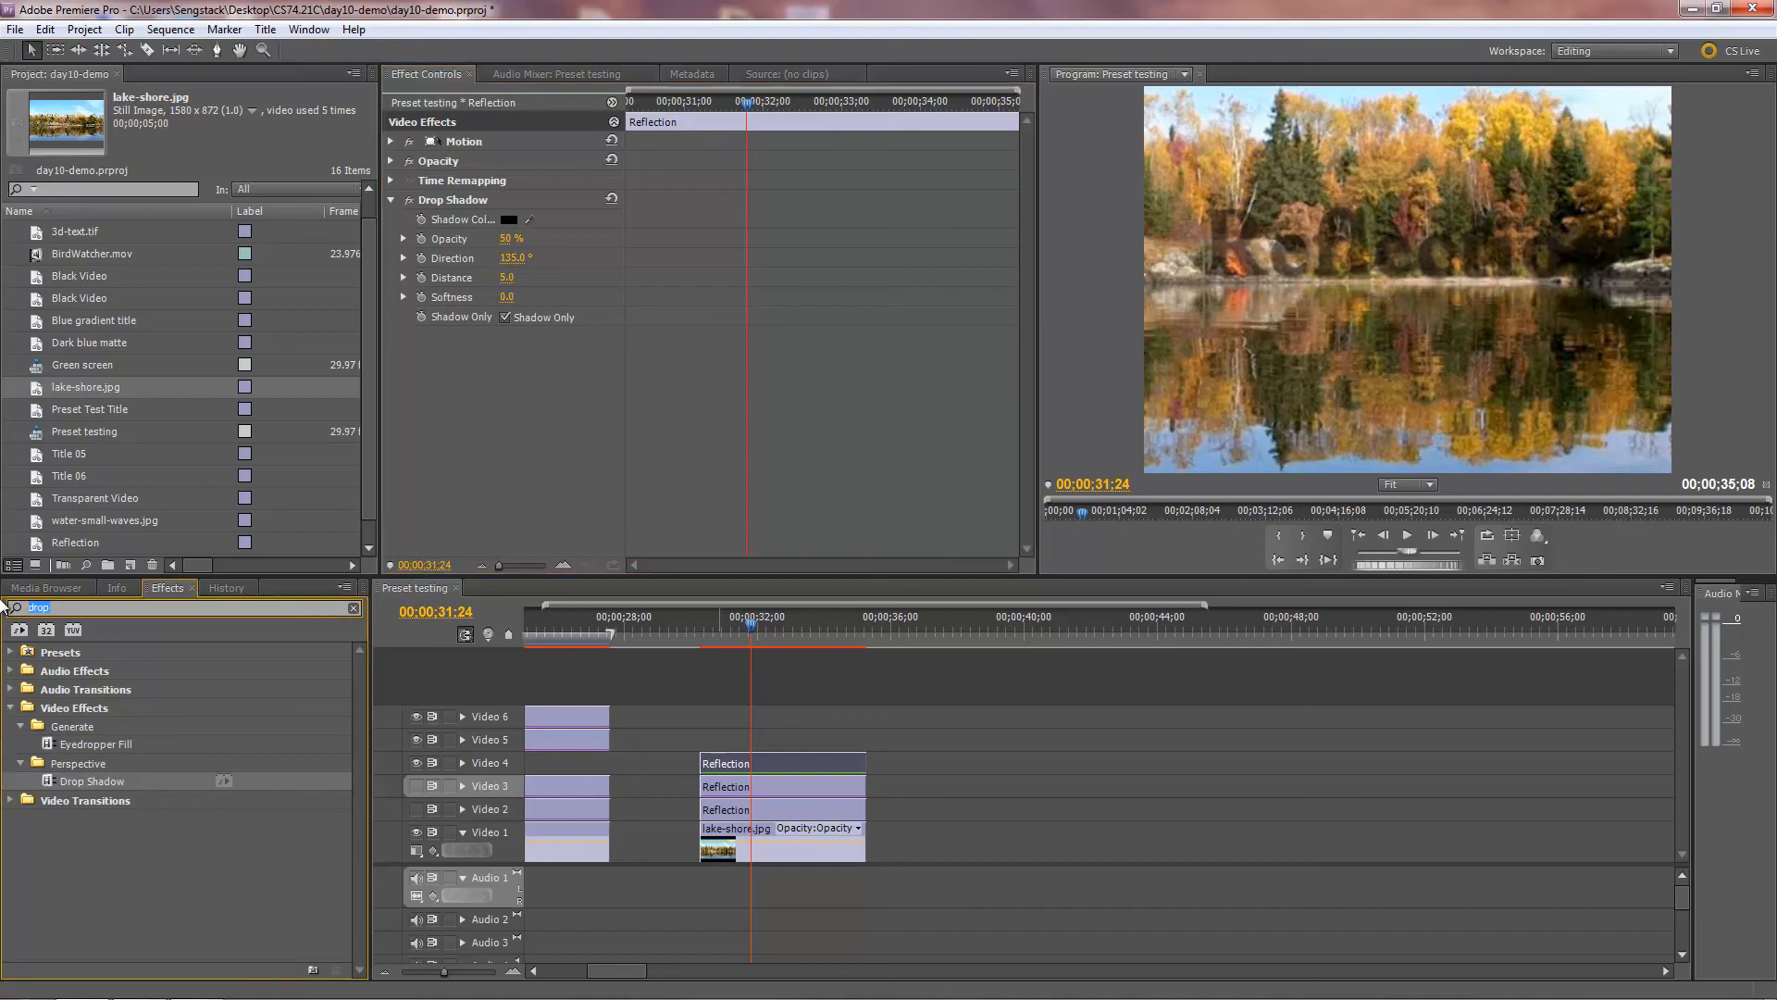
{"action": "type", "text": "3"}
{"action": "left_click_drag", "start_coordinate": [49, 762], "coordinate": [750, 761]}
{"action": "left_click", "coordinate": [389, 335]}
{"action": "left_click_drag", "start_coordinate": [506, 379], "coordinate": [468, 398]}
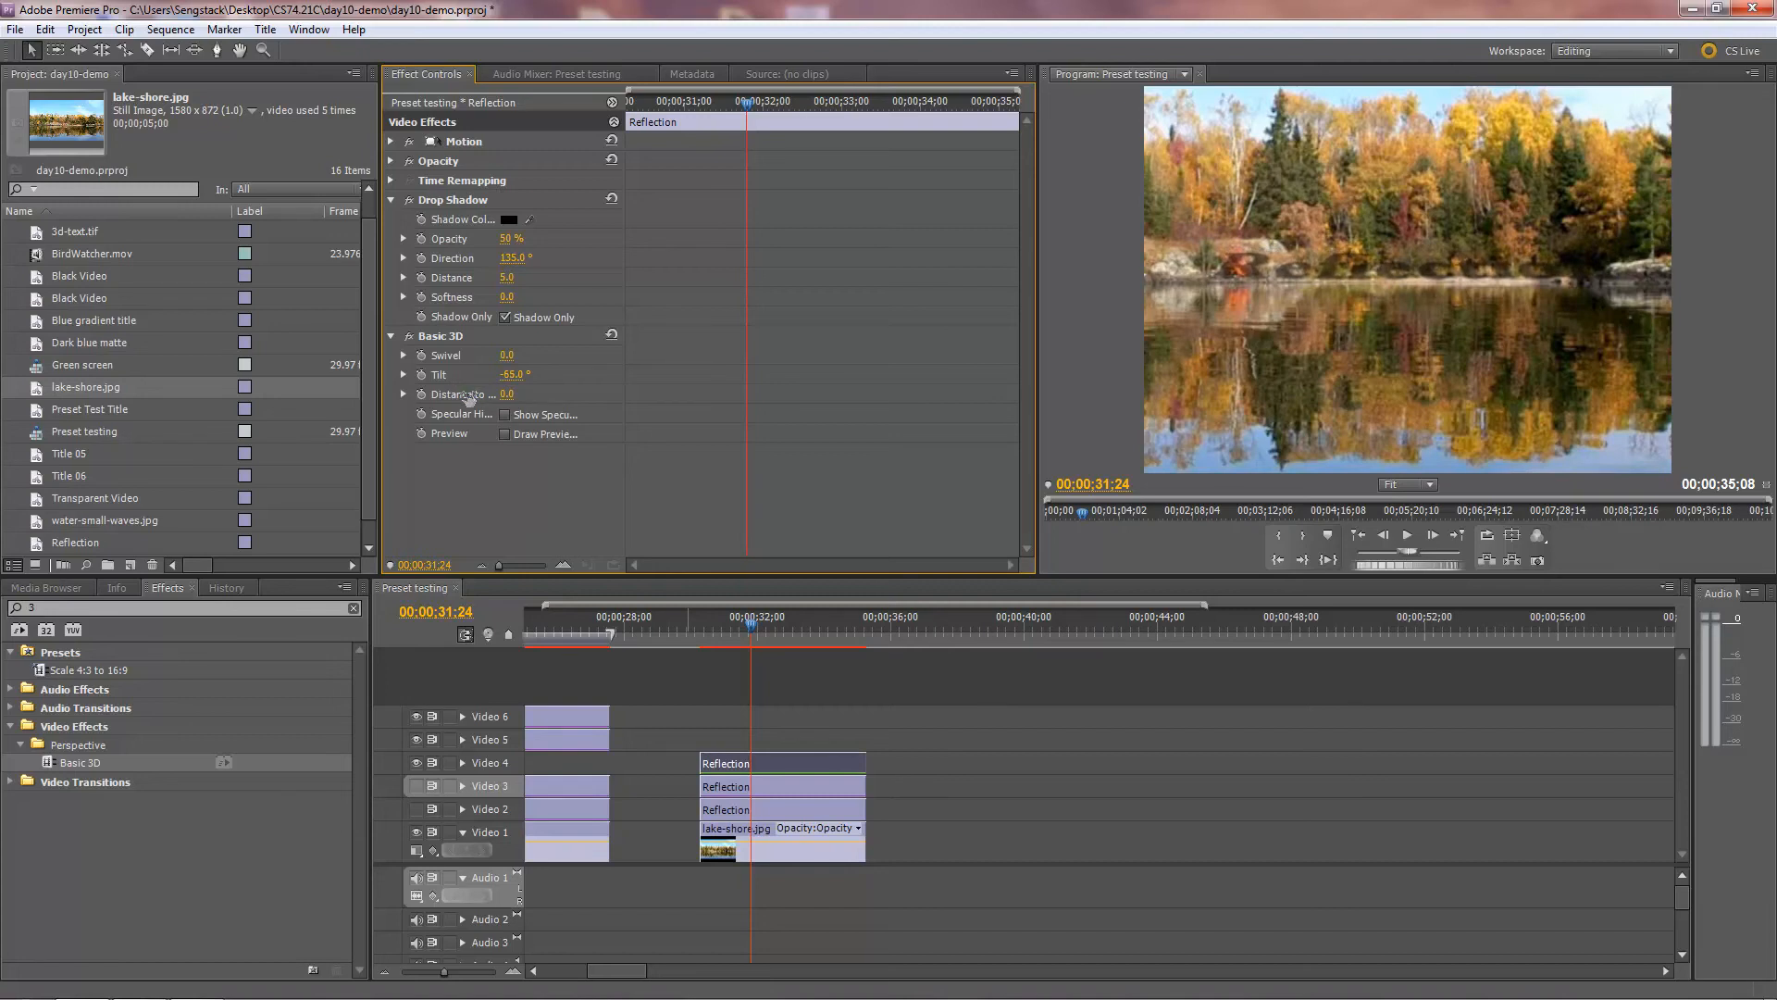
{"action": "left_click", "coordinate": [482, 144]}
{"action": "left_click", "coordinate": [391, 141]}
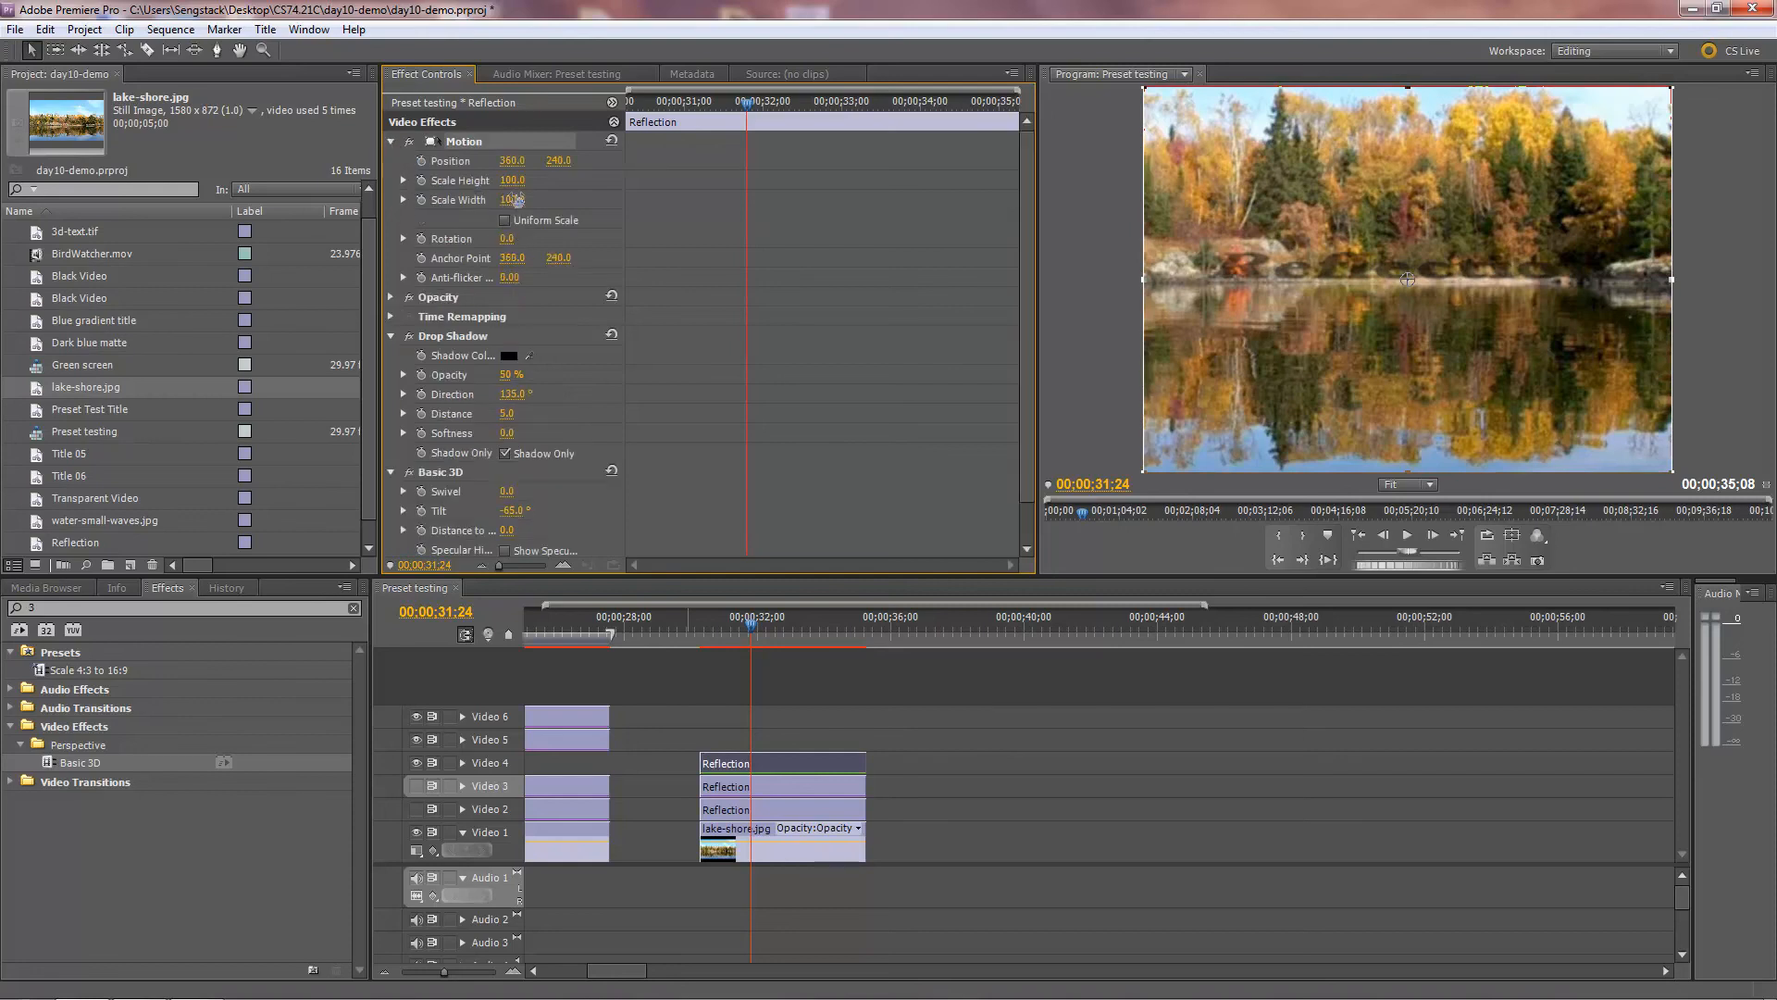
{"action": "mouse_move", "coordinate": [550, 159]}
{"action": "left_mouse_down"}
{"action": "mouse_move", "coordinate": [605, 116]}
{"action": "mouse_move", "coordinate": [530, 159]}
{"action": "left_mouse_up"}
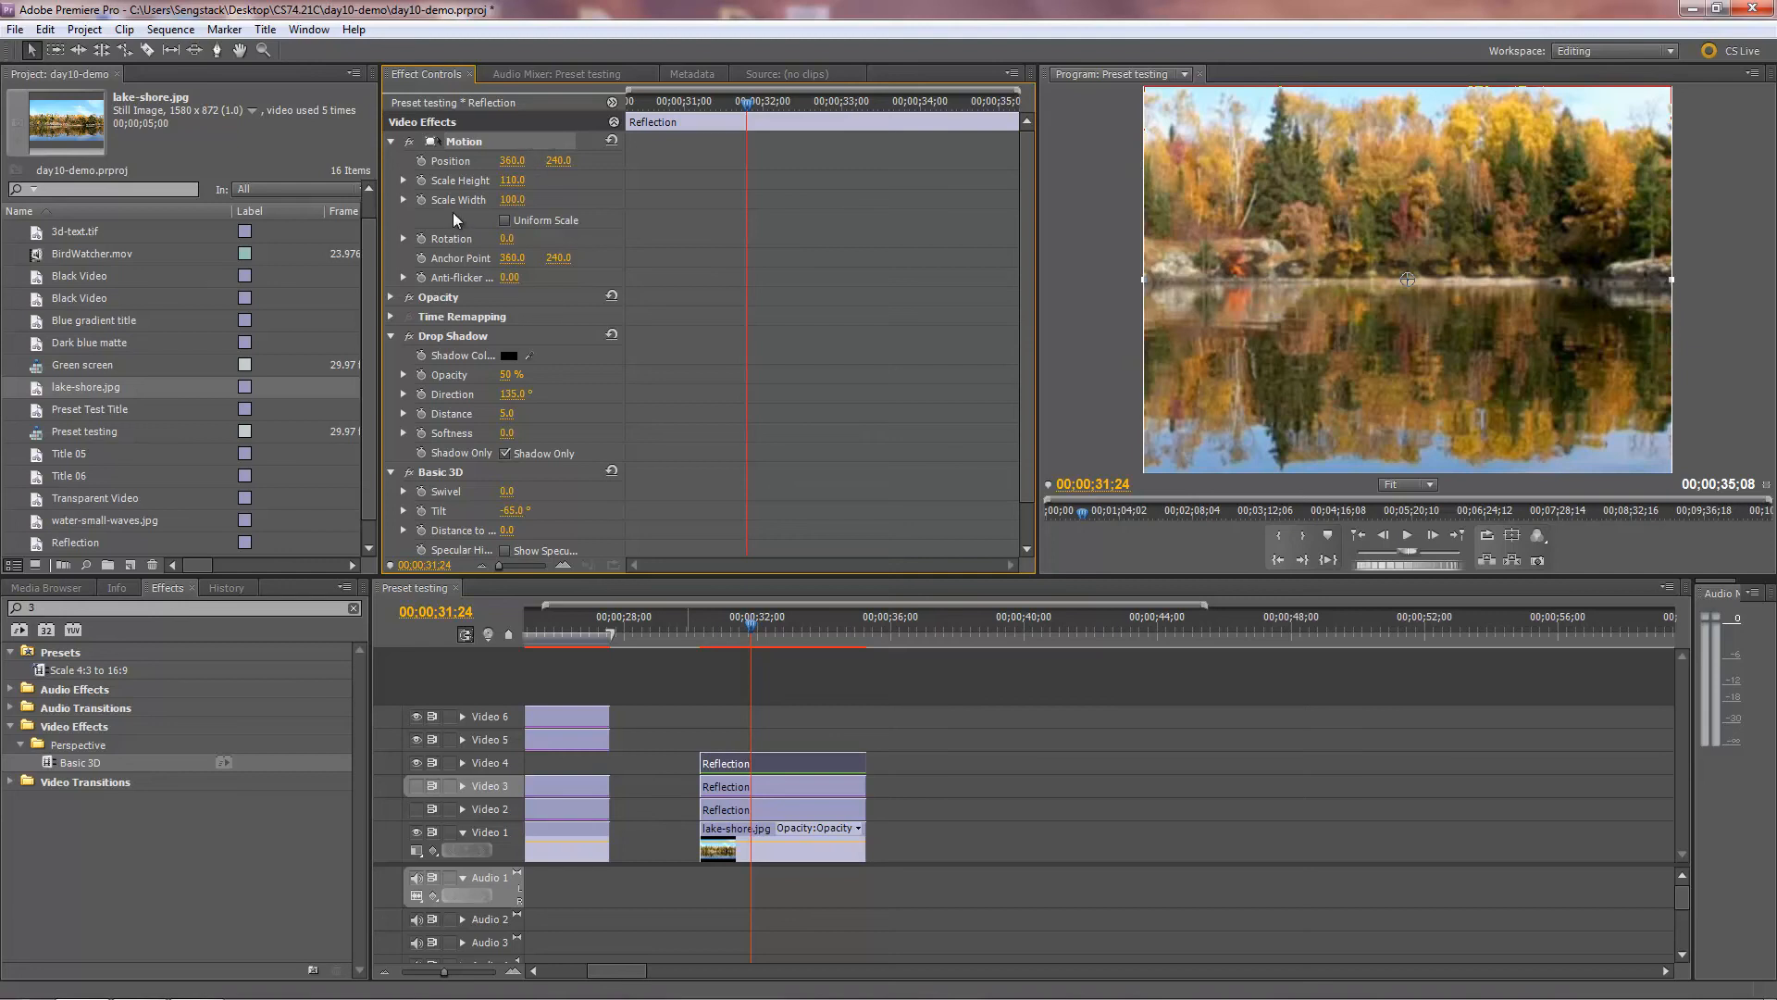
{"action": "left_click", "coordinate": [611, 140]}
{"action": "left_click", "coordinate": [391, 141]}
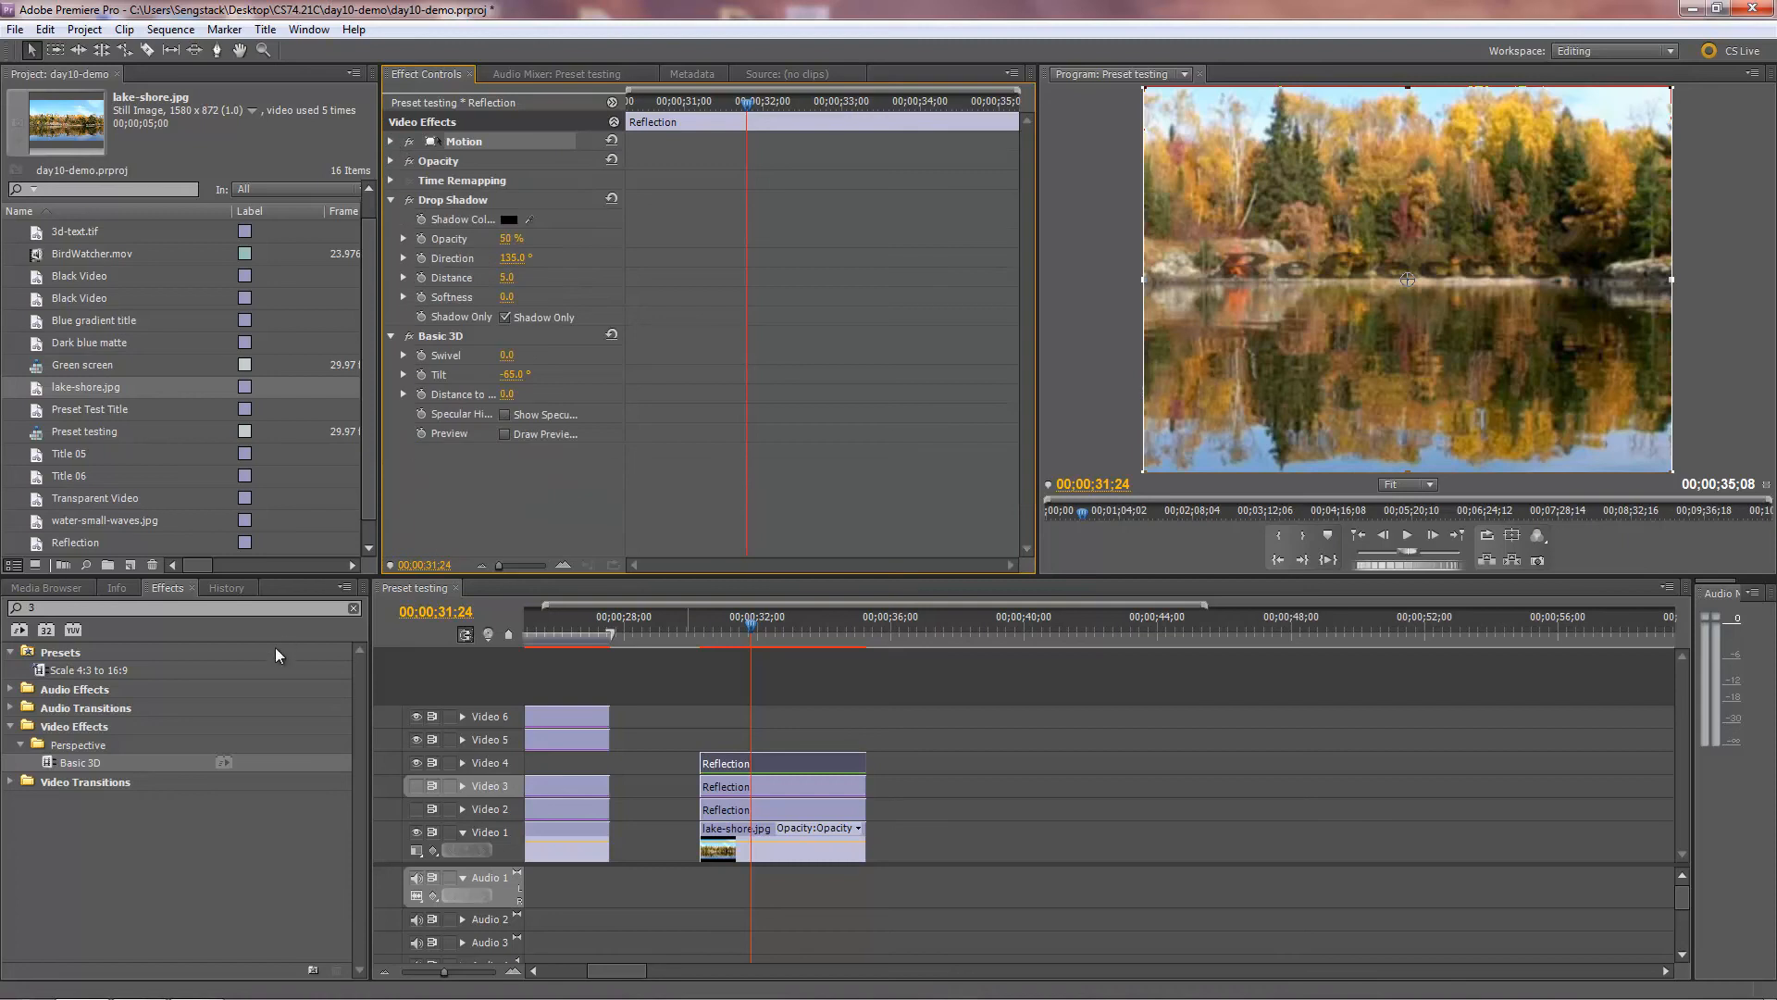
Find the Corner Pin effect and apply it to the Reflection clip on Video 4
{"action": "double_click", "coordinate": [32, 606]}
{"action": "type", "text": "corn"}
{"action": "left_click_drag", "start_coordinate": [56, 746], "coordinate": [758, 765]}
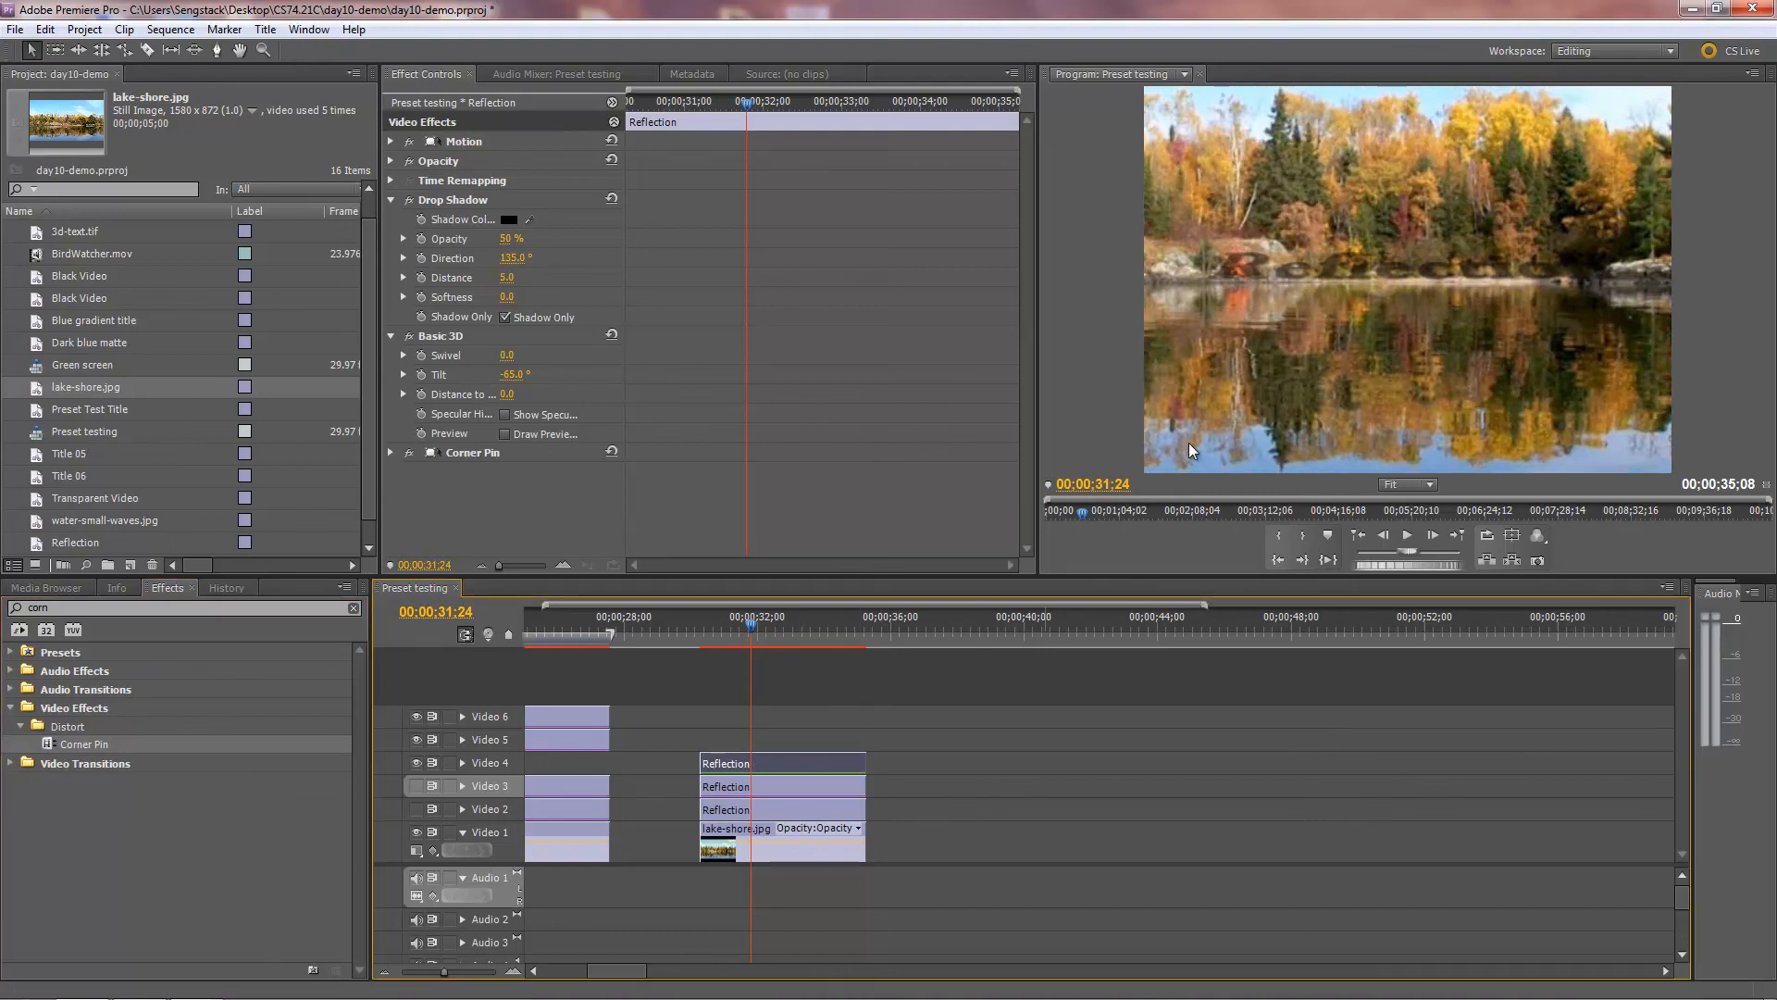
Shape the shadow with Corner Pin, moving both lower handles inward and up and the upper-right handle outward
{"action": "left_click", "coordinate": [428, 451]}
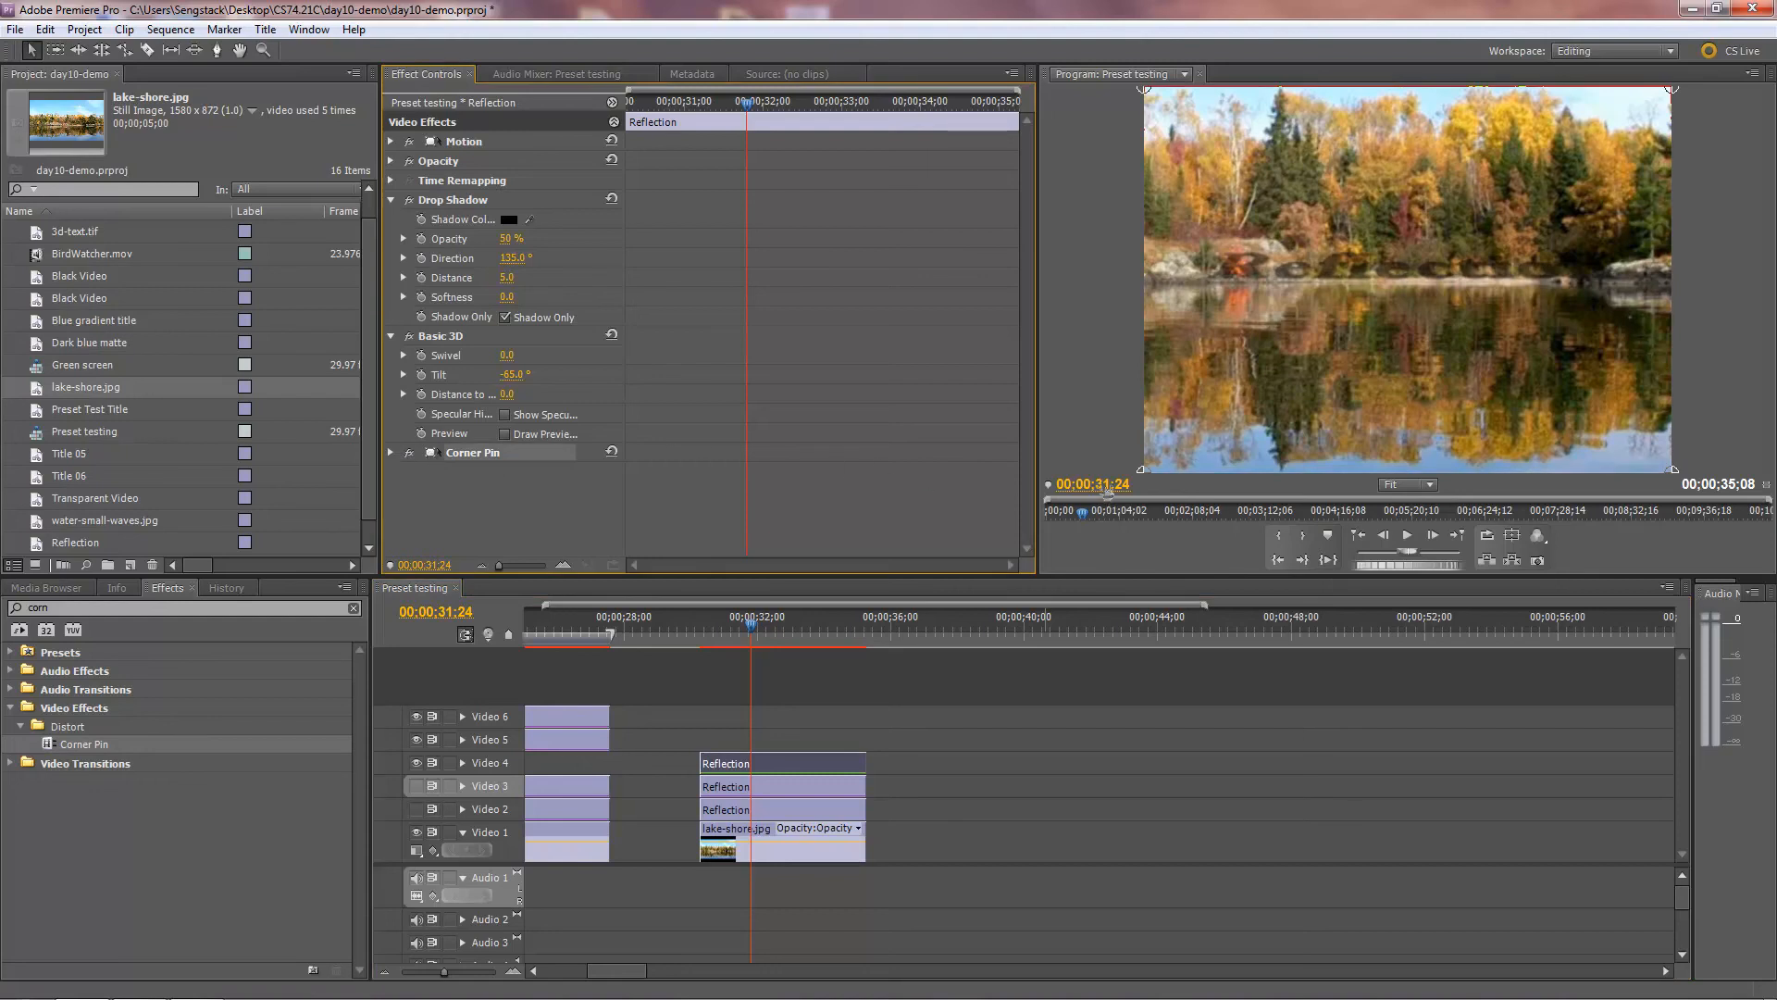
{"action": "left_click_drag", "start_coordinate": [1143, 466], "coordinate": [1237, 282]}
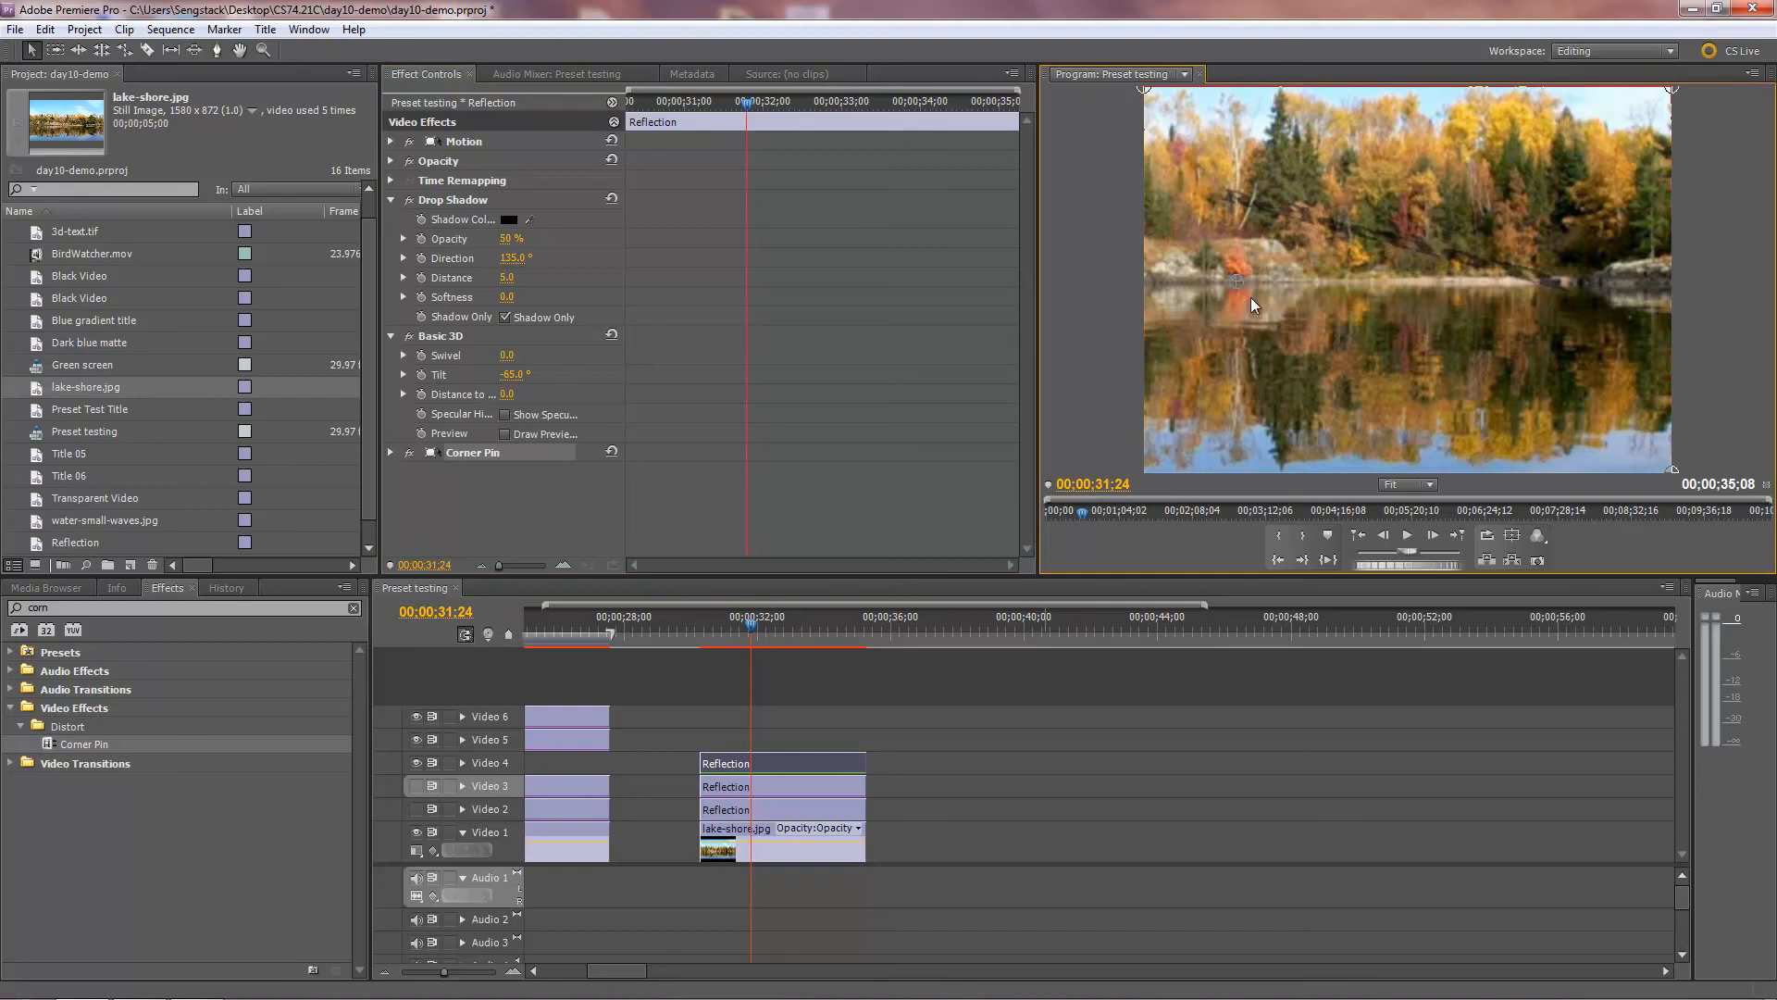
{"action": "left_click_drag", "start_coordinate": [1674, 465], "coordinate": [1581, 285]}
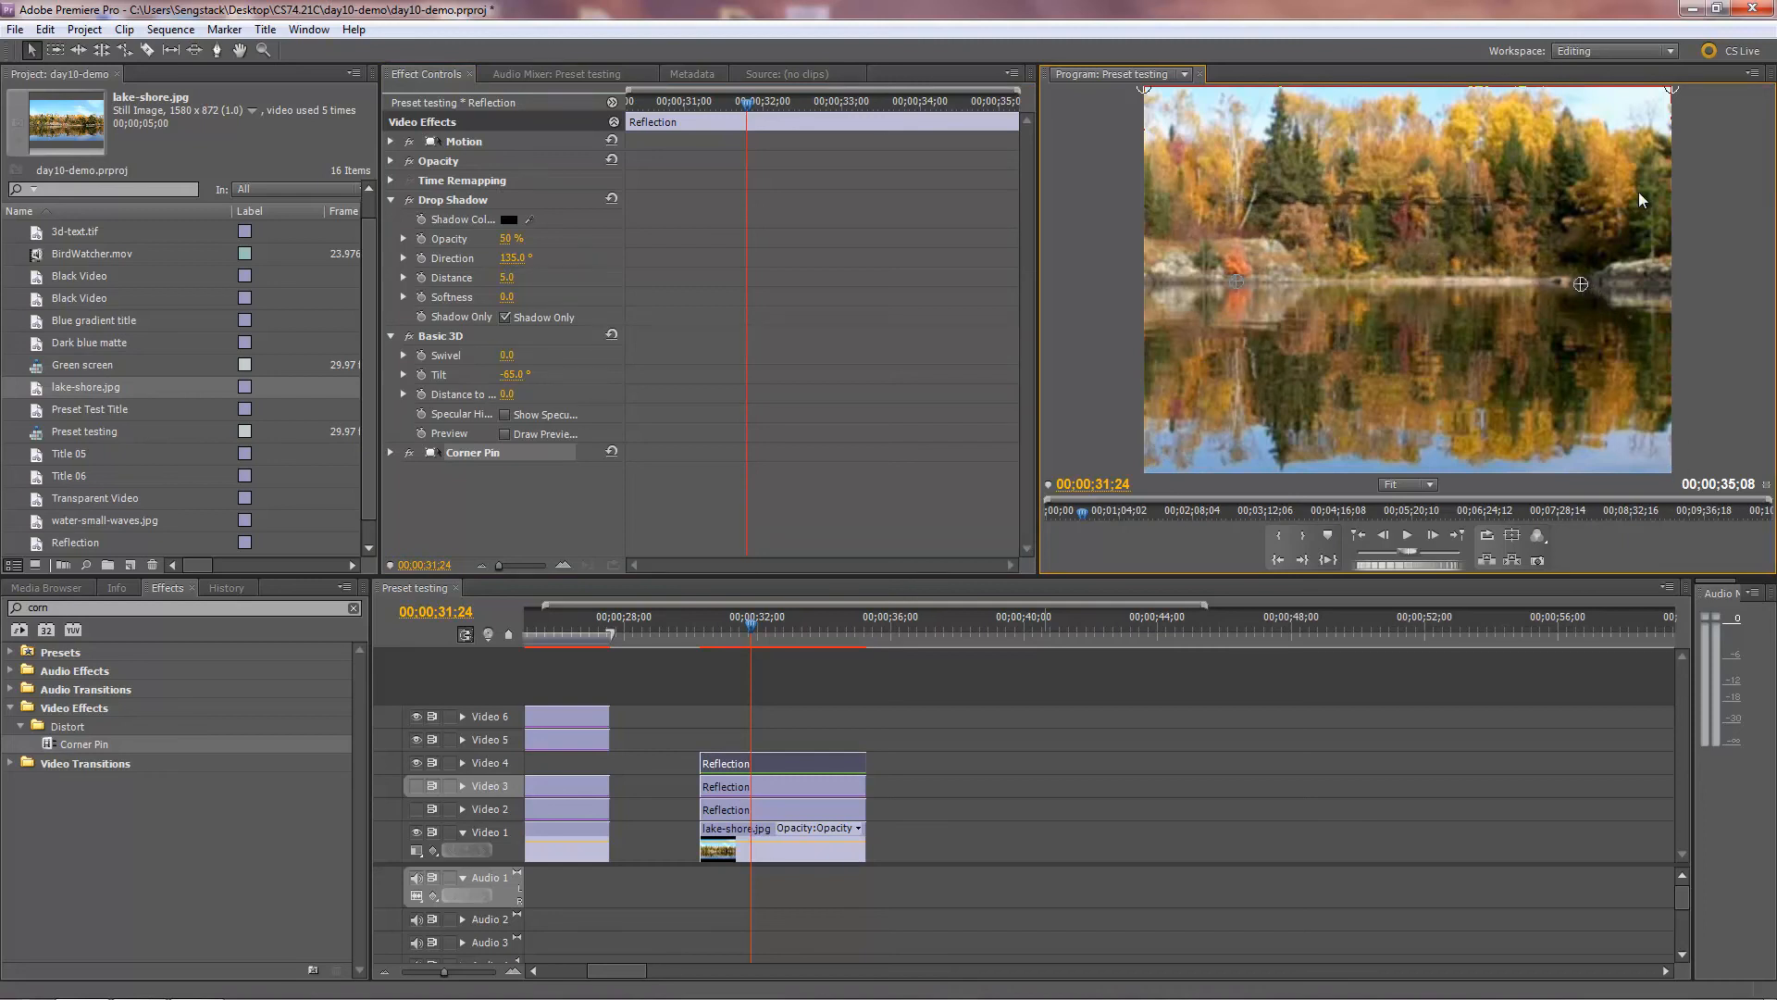
{"action": "left_click_drag", "start_coordinate": [1673, 93], "coordinate": [1719, 94]}
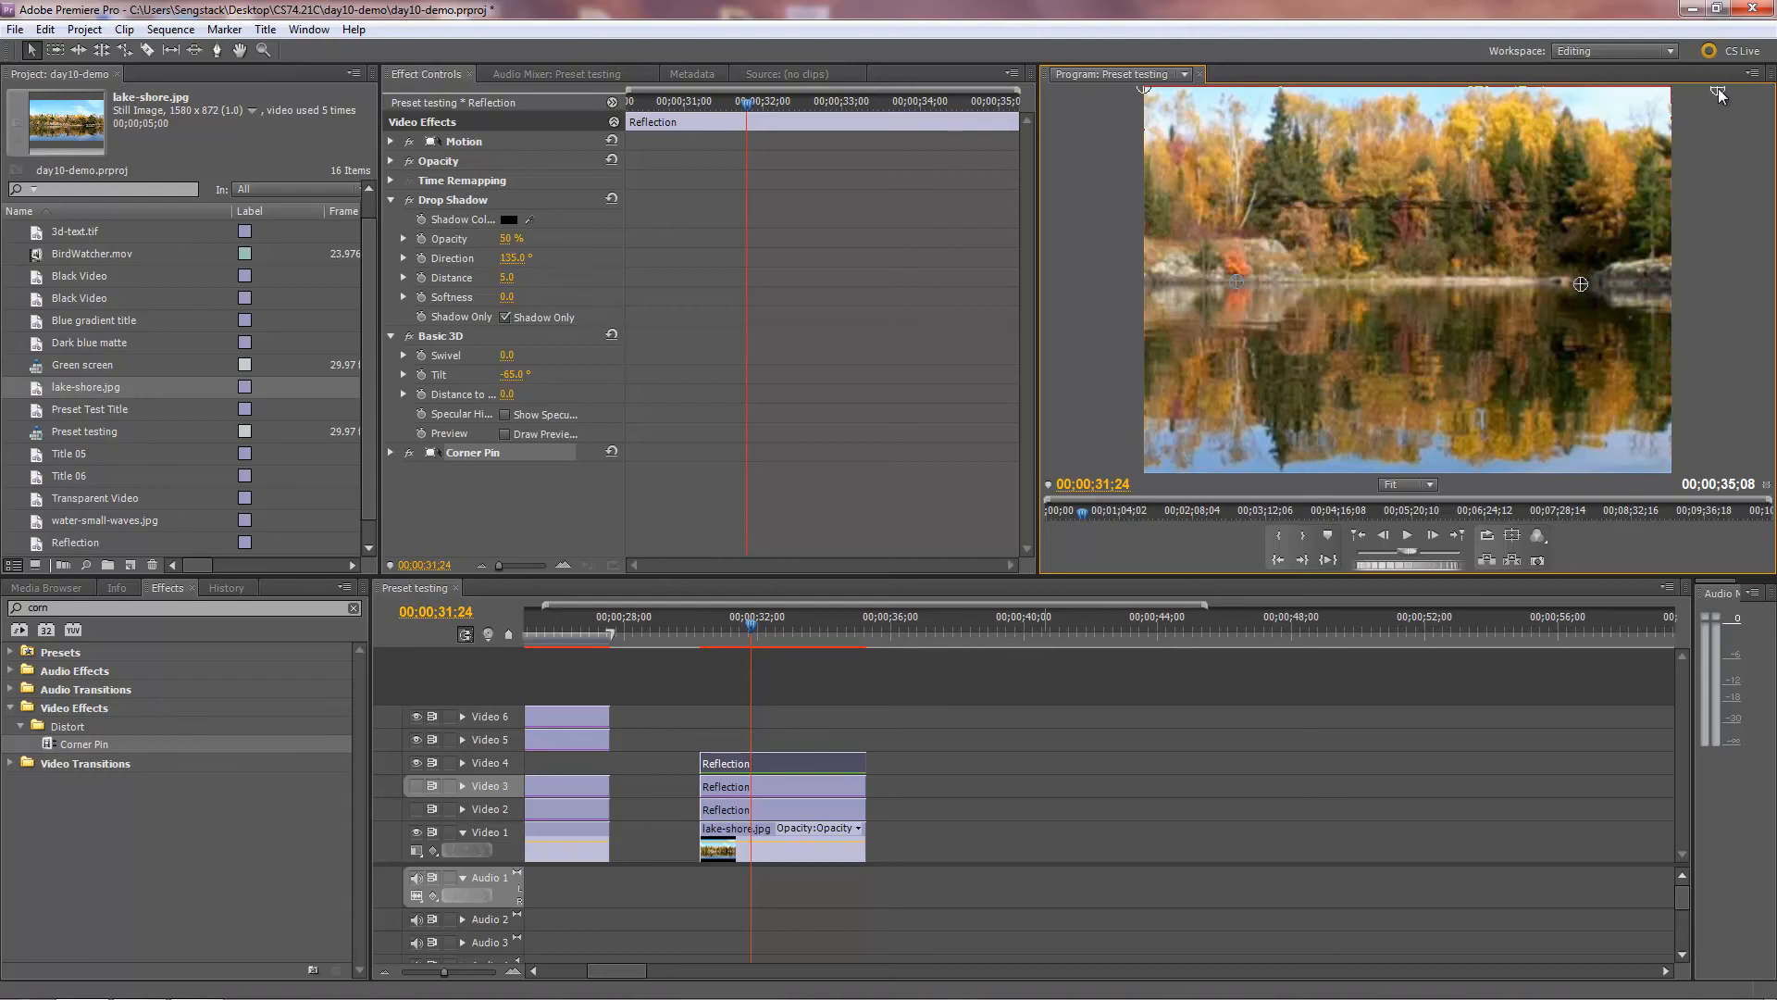
Pull the shadow's upper-left Corner Pin handle far outward and up, and nudge the upper-right handle slightly outward
{"action": "left_click", "coordinate": [1437, 485]}
{"action": "left_click", "coordinate": [1432, 558]}
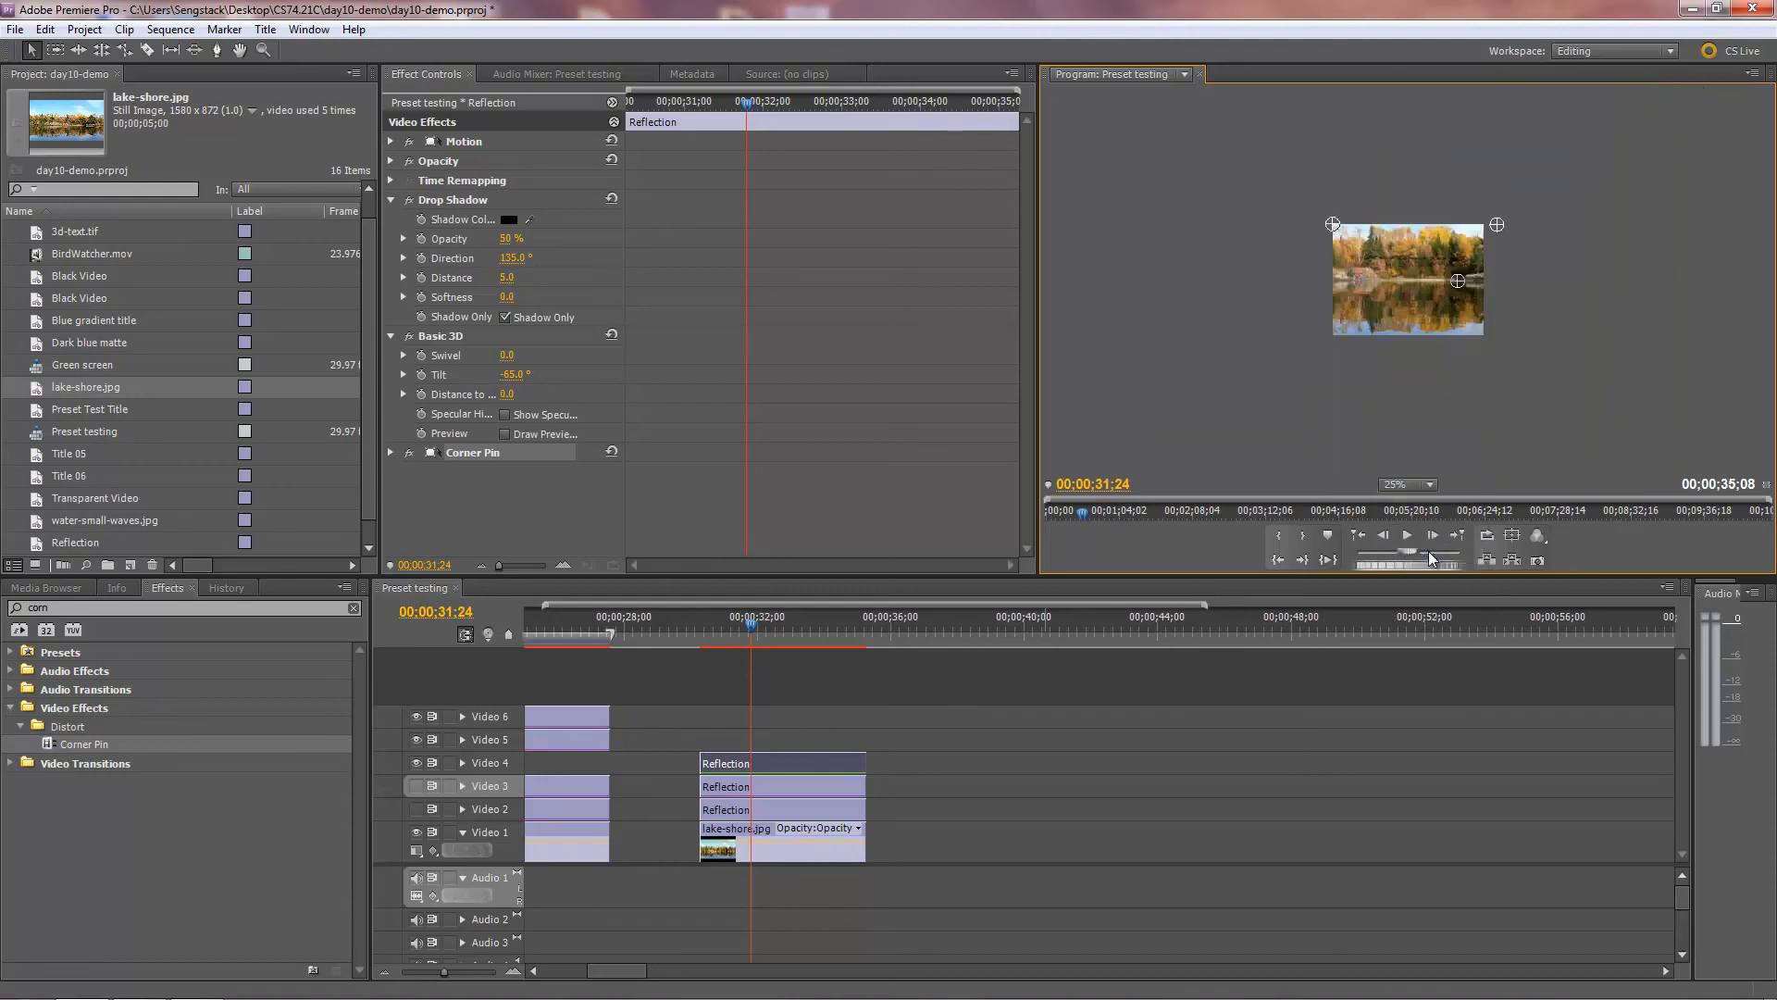
{"action": "left_click_drag", "start_coordinate": [1291, 204], "coordinate": [1256, 211]}
{"action": "left_click", "coordinate": [1430, 485]}
{"action": "left_click", "coordinate": [1431, 571]}
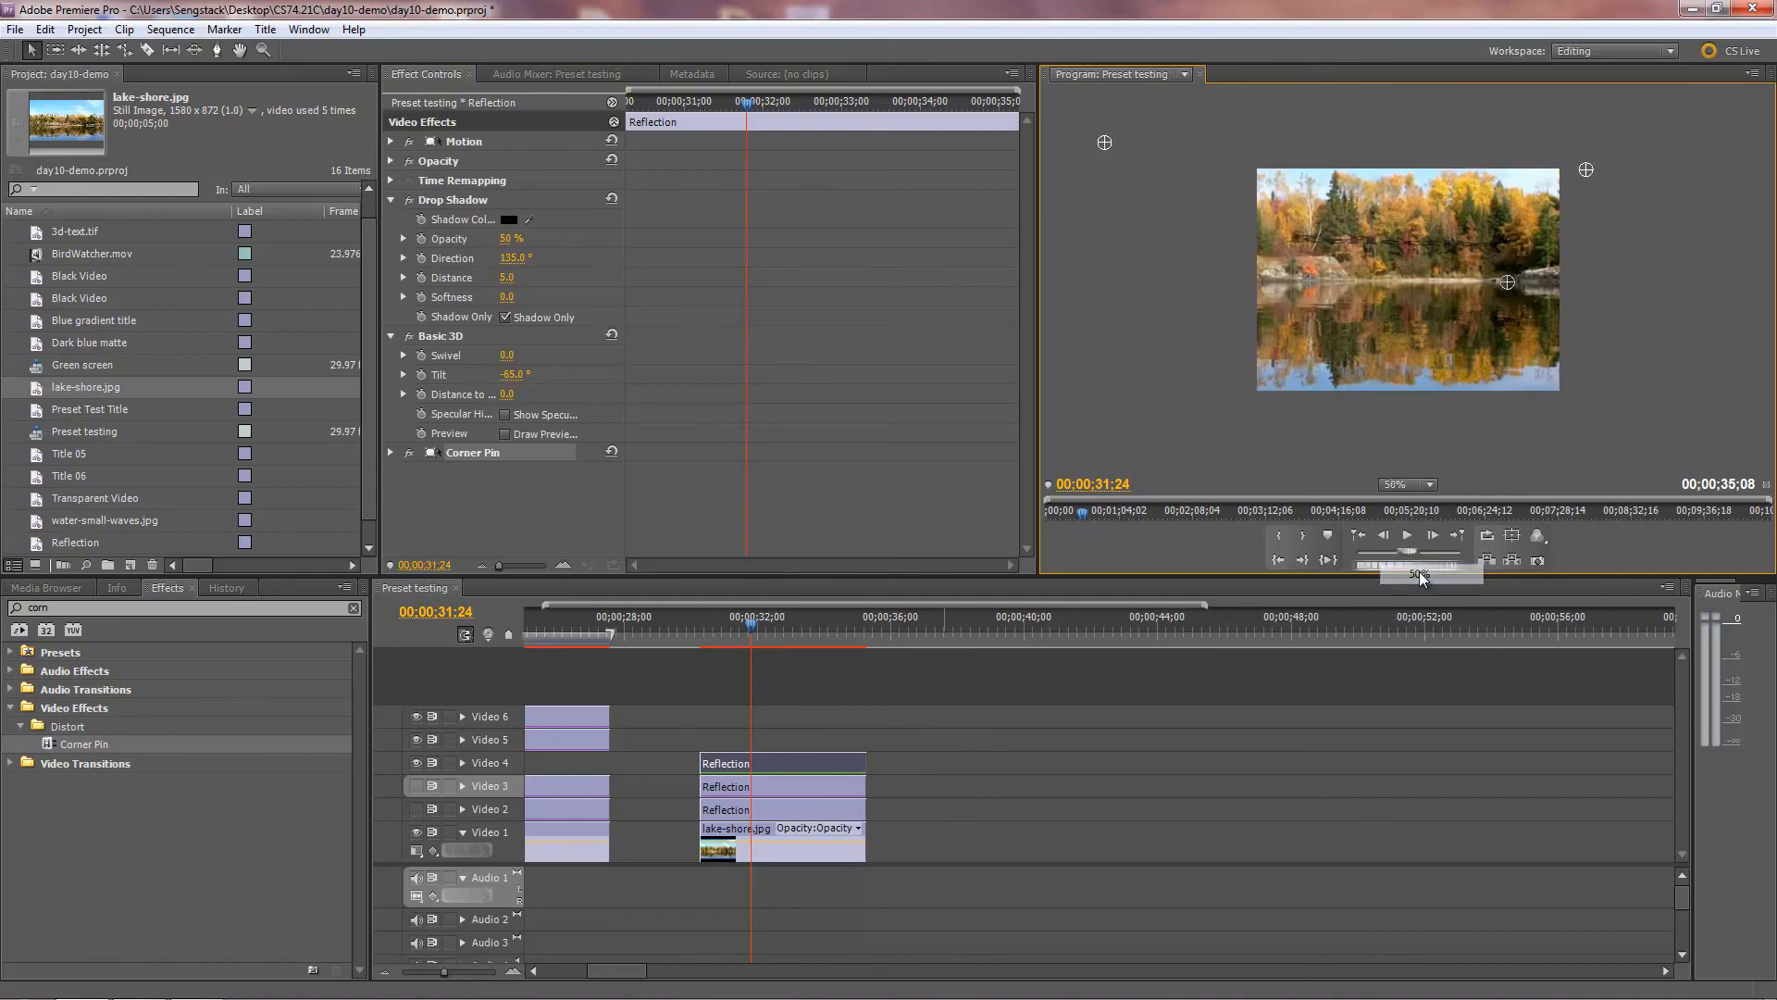
{"action": "mouse_move", "coordinate": [1587, 170]}
{"action": "left_mouse_down"}
{"action": "mouse_move", "coordinate": [1592, 153]}
{"action": "mouse_move", "coordinate": [1591, 169]}
{"action": "left_mouse_up"}
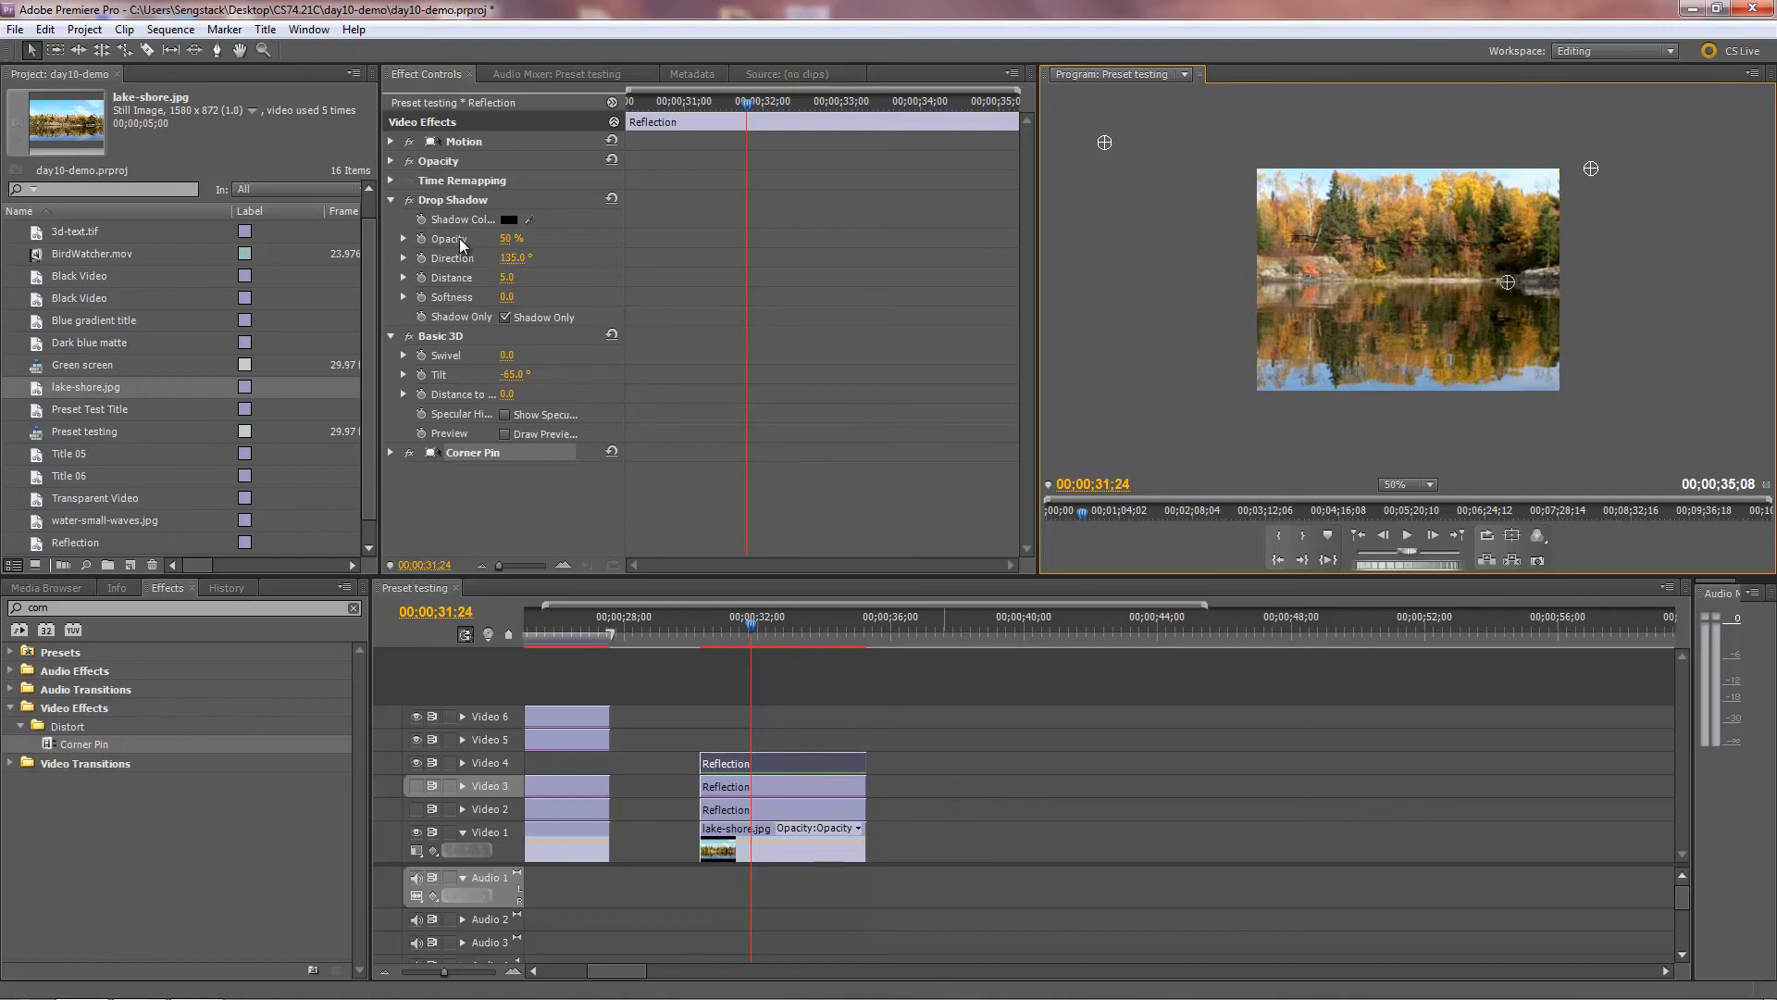
Set the Drop Shadow opacity to 100% and adjust Corner Pin: upper-left handle down, upper-right outward and up, lower-right down and inward
{"action": "left_click_drag", "start_coordinate": [508, 238], "coordinate": [661, 228]}
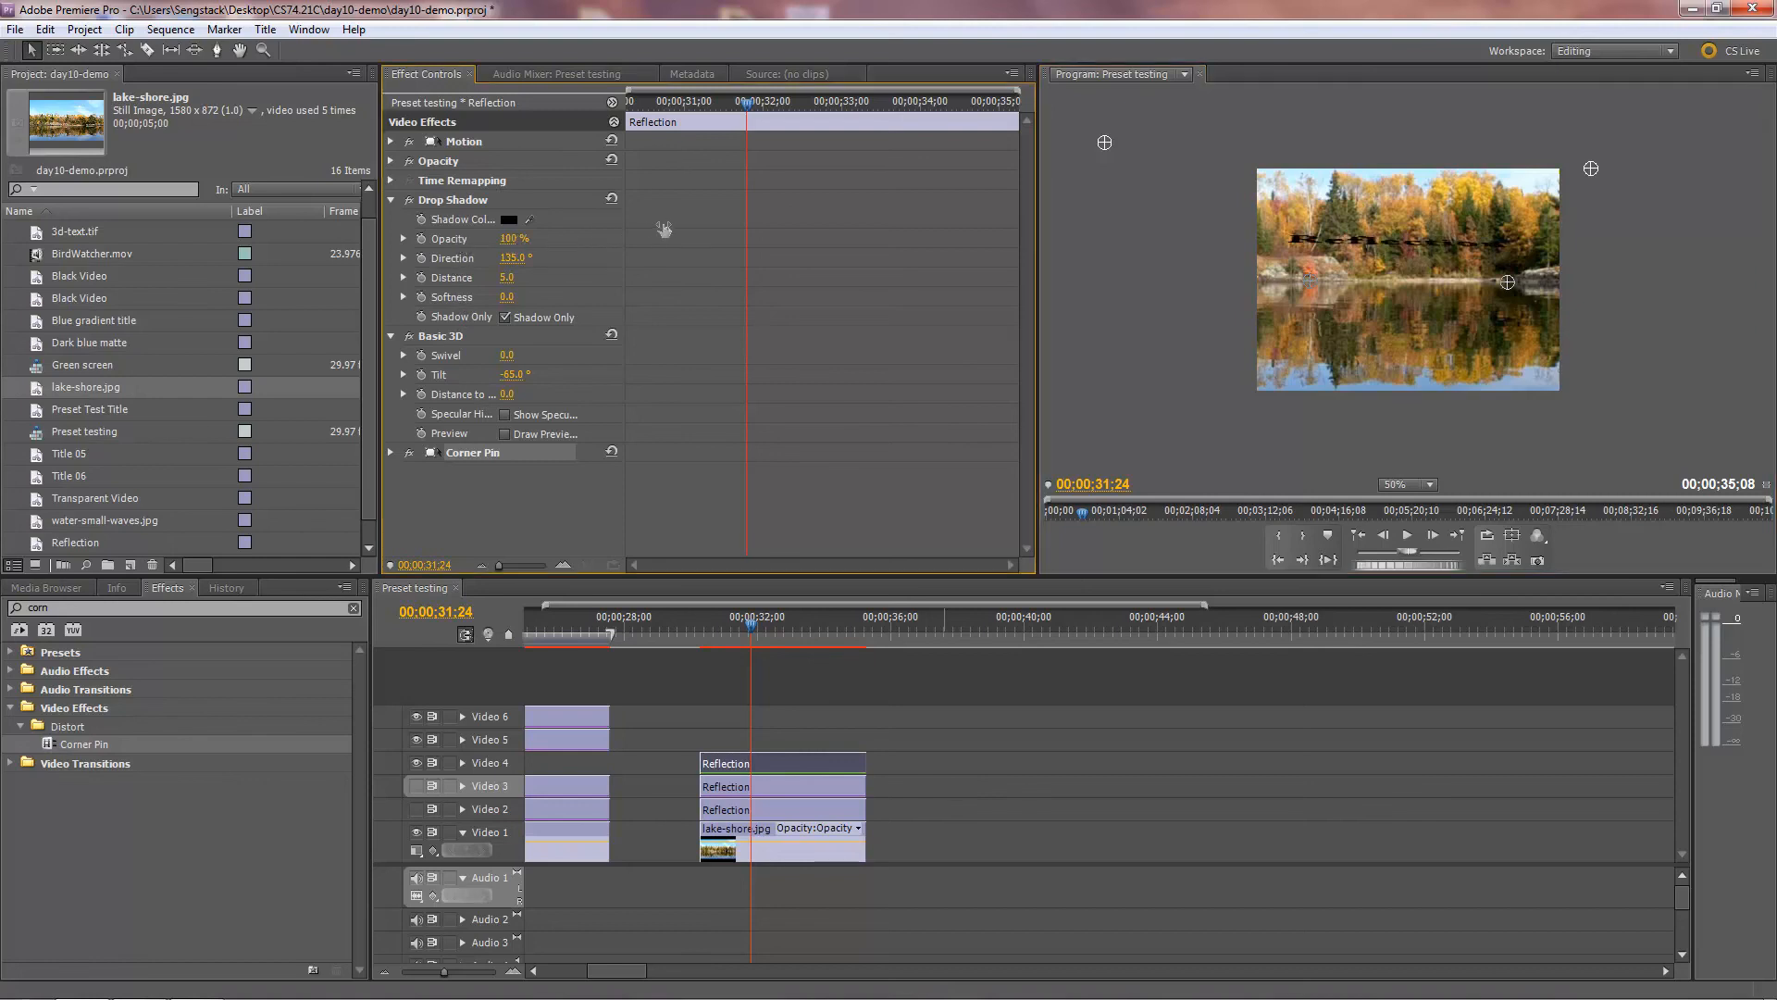
{"action": "left_click", "coordinate": [1103, 146]}
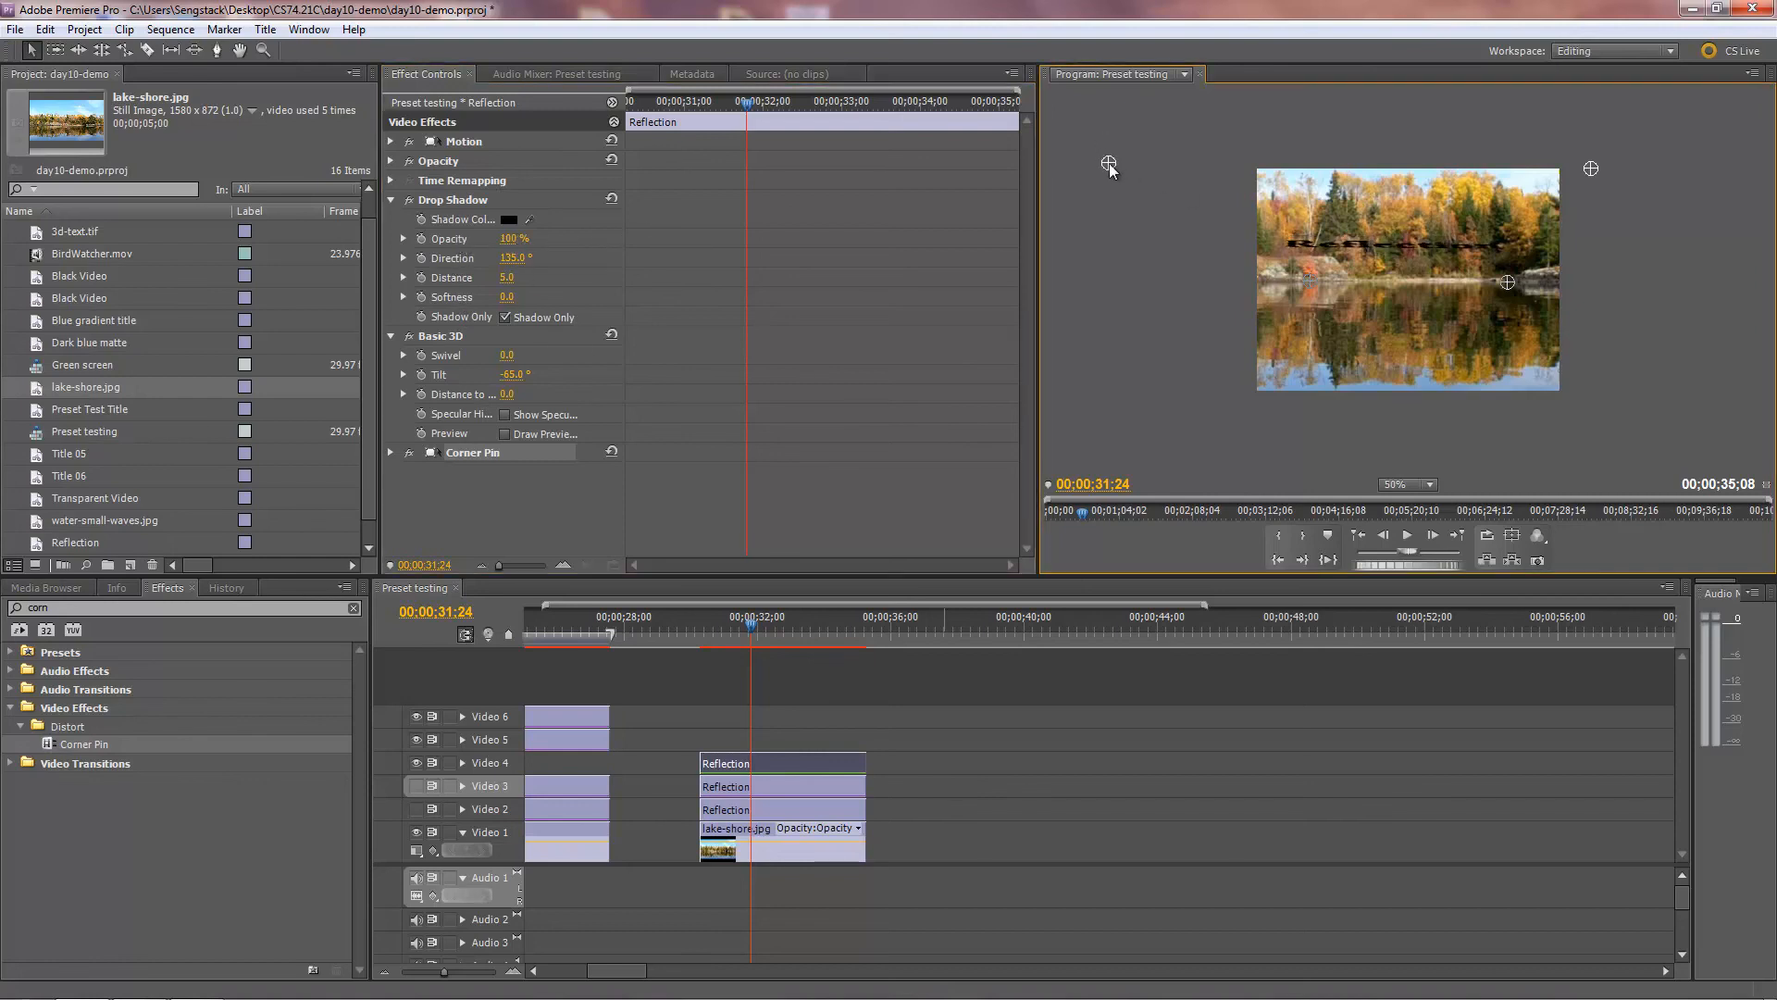
{"action": "left_click_drag", "start_coordinate": [1591, 168], "coordinate": [1702, 153]}
{"action": "left_click_drag", "start_coordinate": [1508, 281], "coordinate": [1496, 304]}
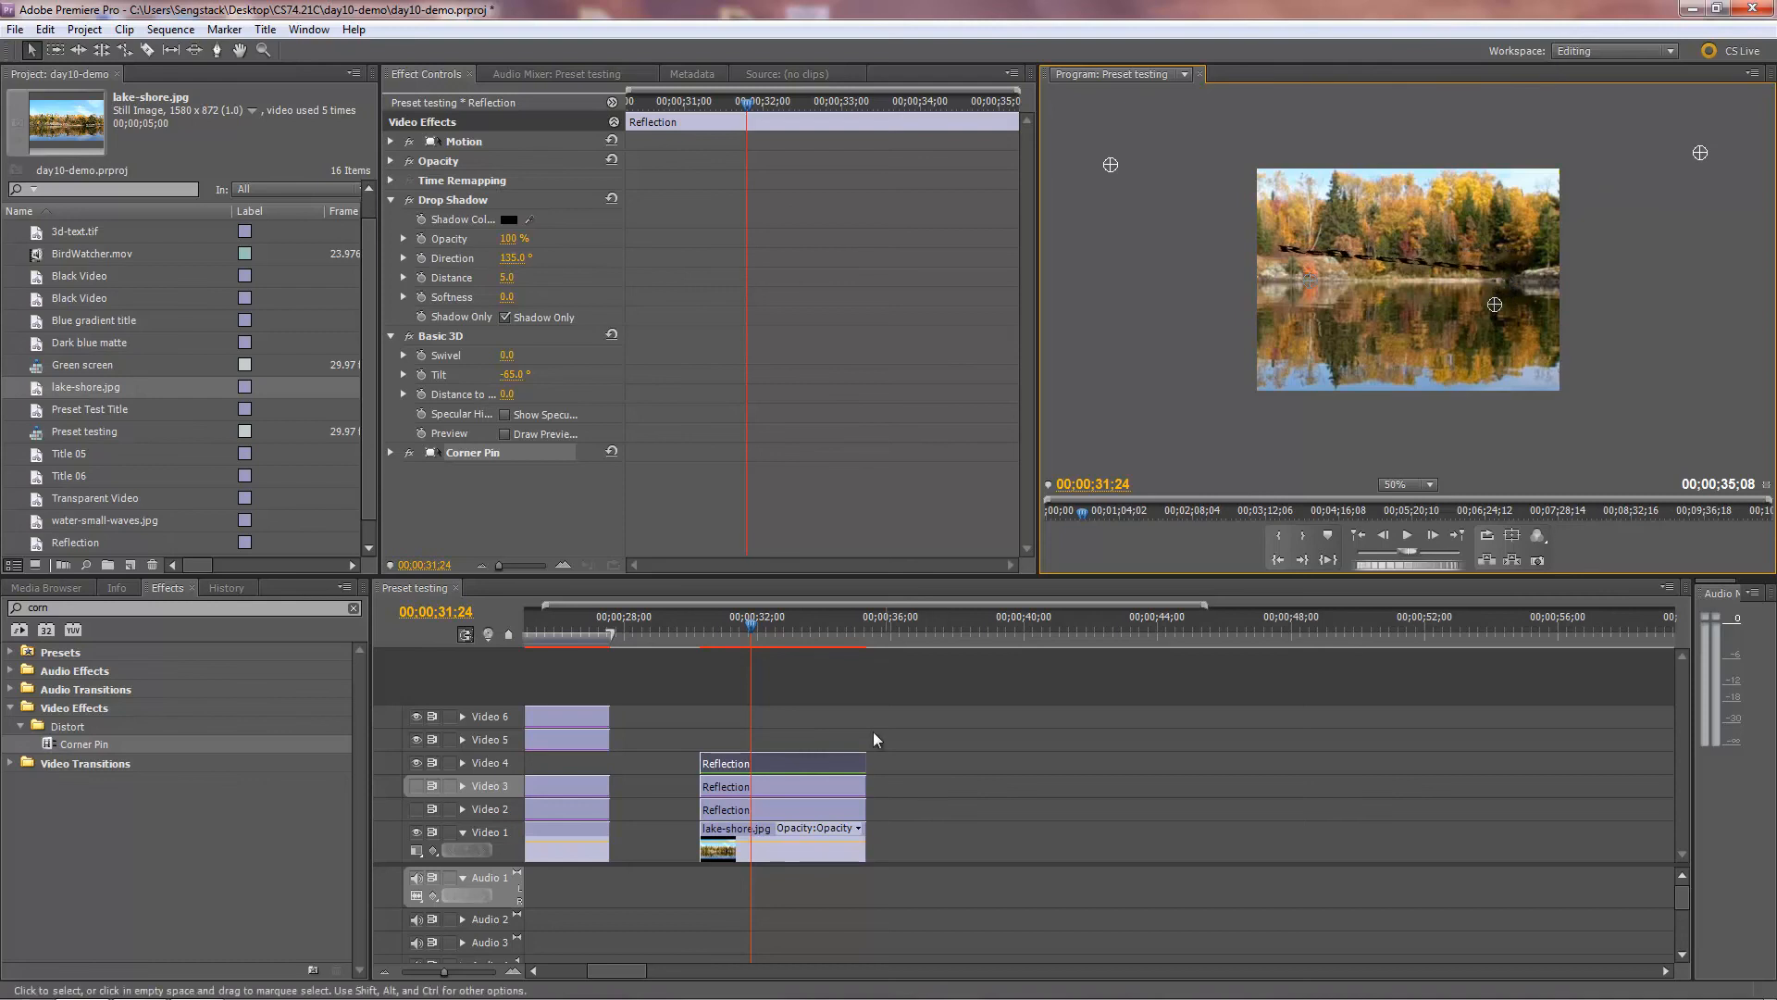
Turn the visibility of Video 2 back on to show the title, and select the shadow clip on Video 4
{"action": "left_click", "coordinate": [791, 782]}
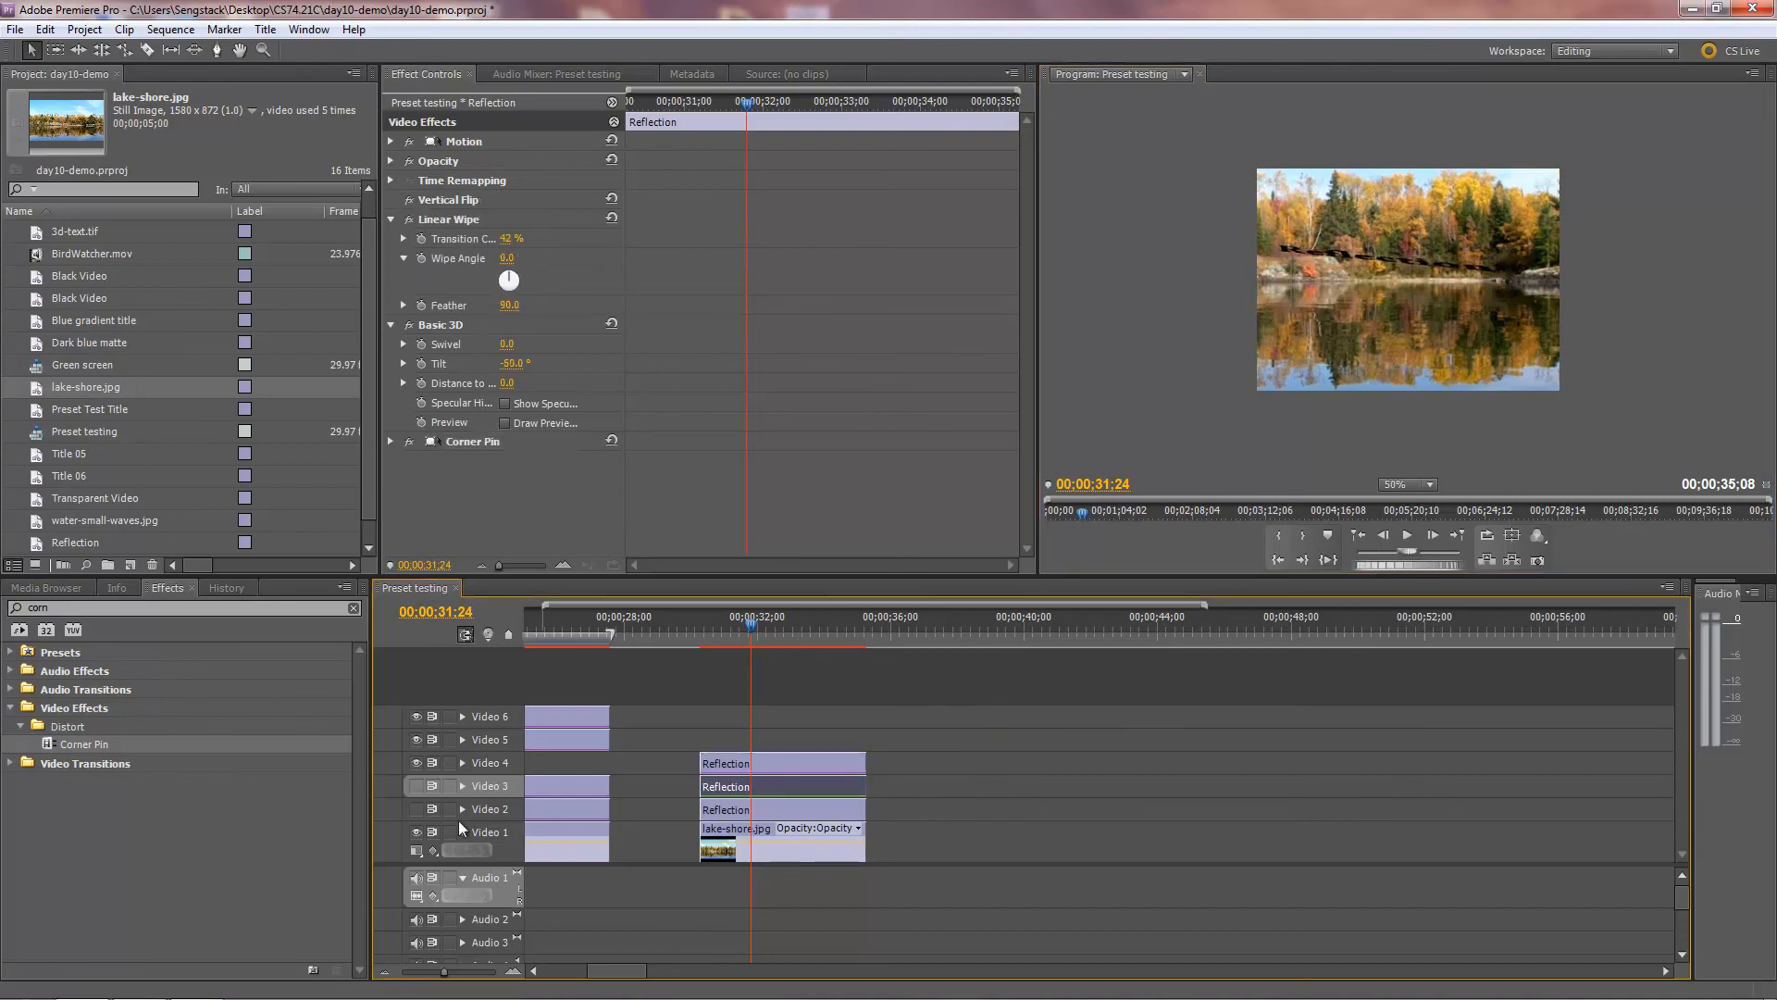
{"action": "left_click", "coordinate": [416, 786]}
{"action": "left_click", "coordinate": [775, 763]}
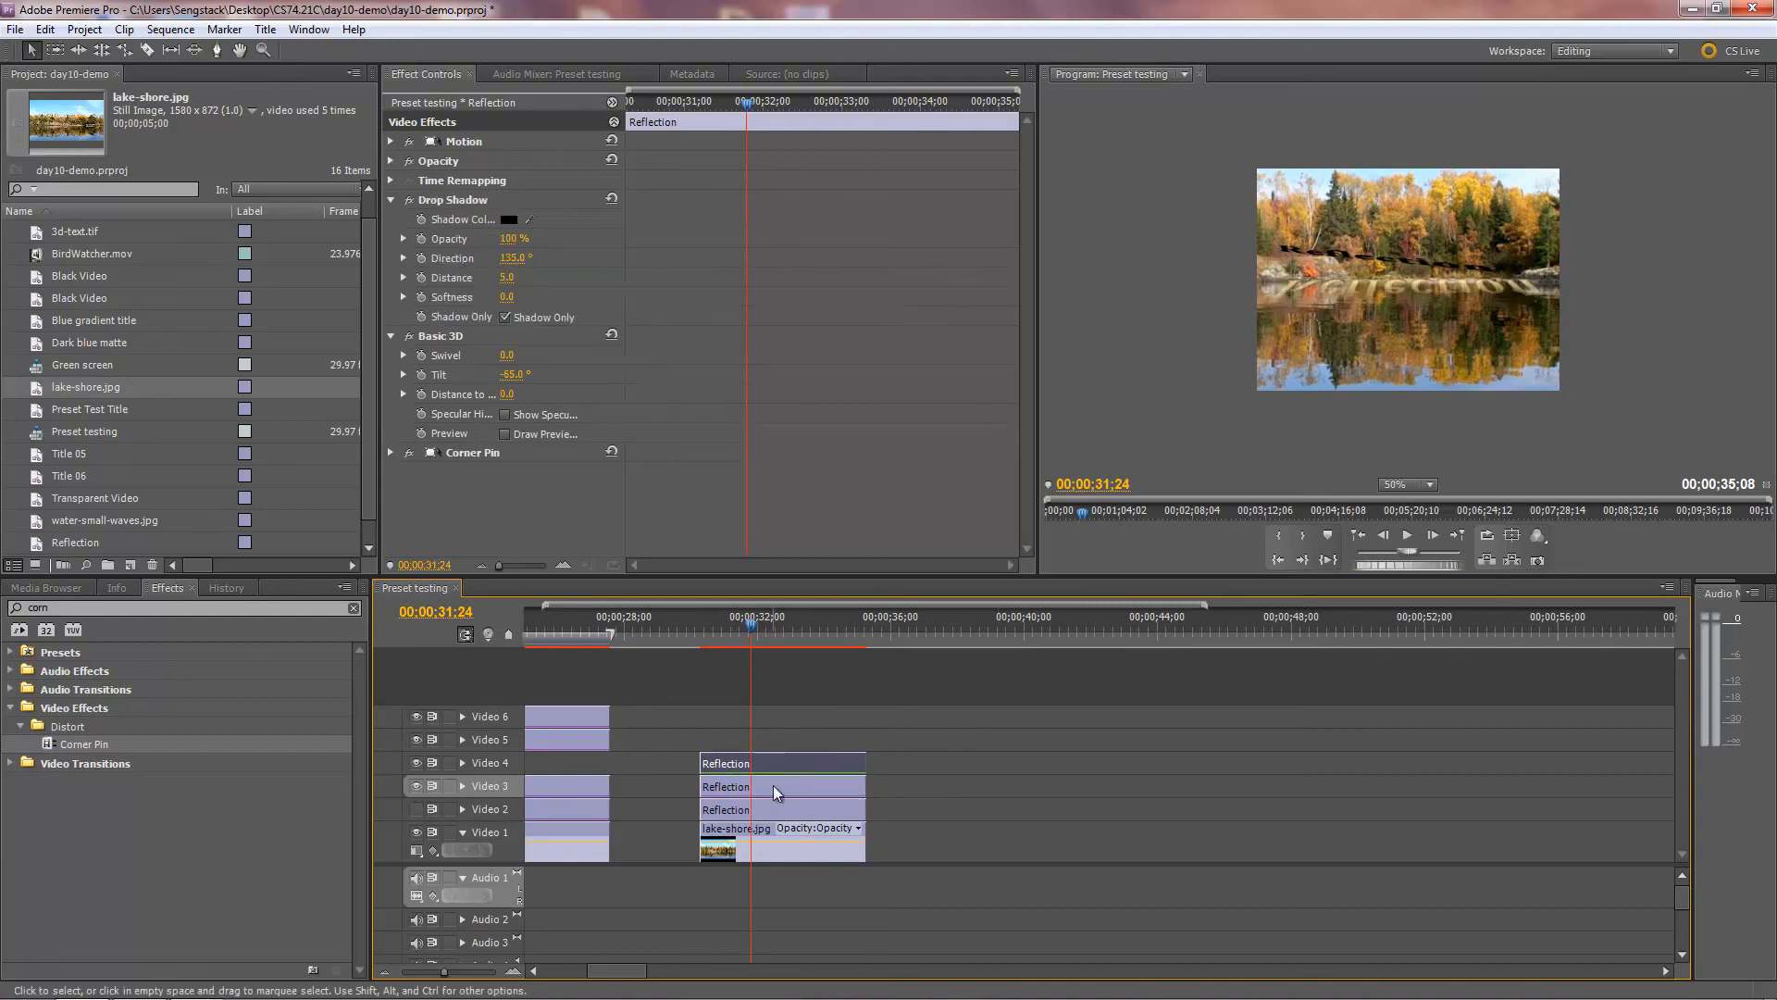
{"action": "left_click", "coordinate": [417, 786]}
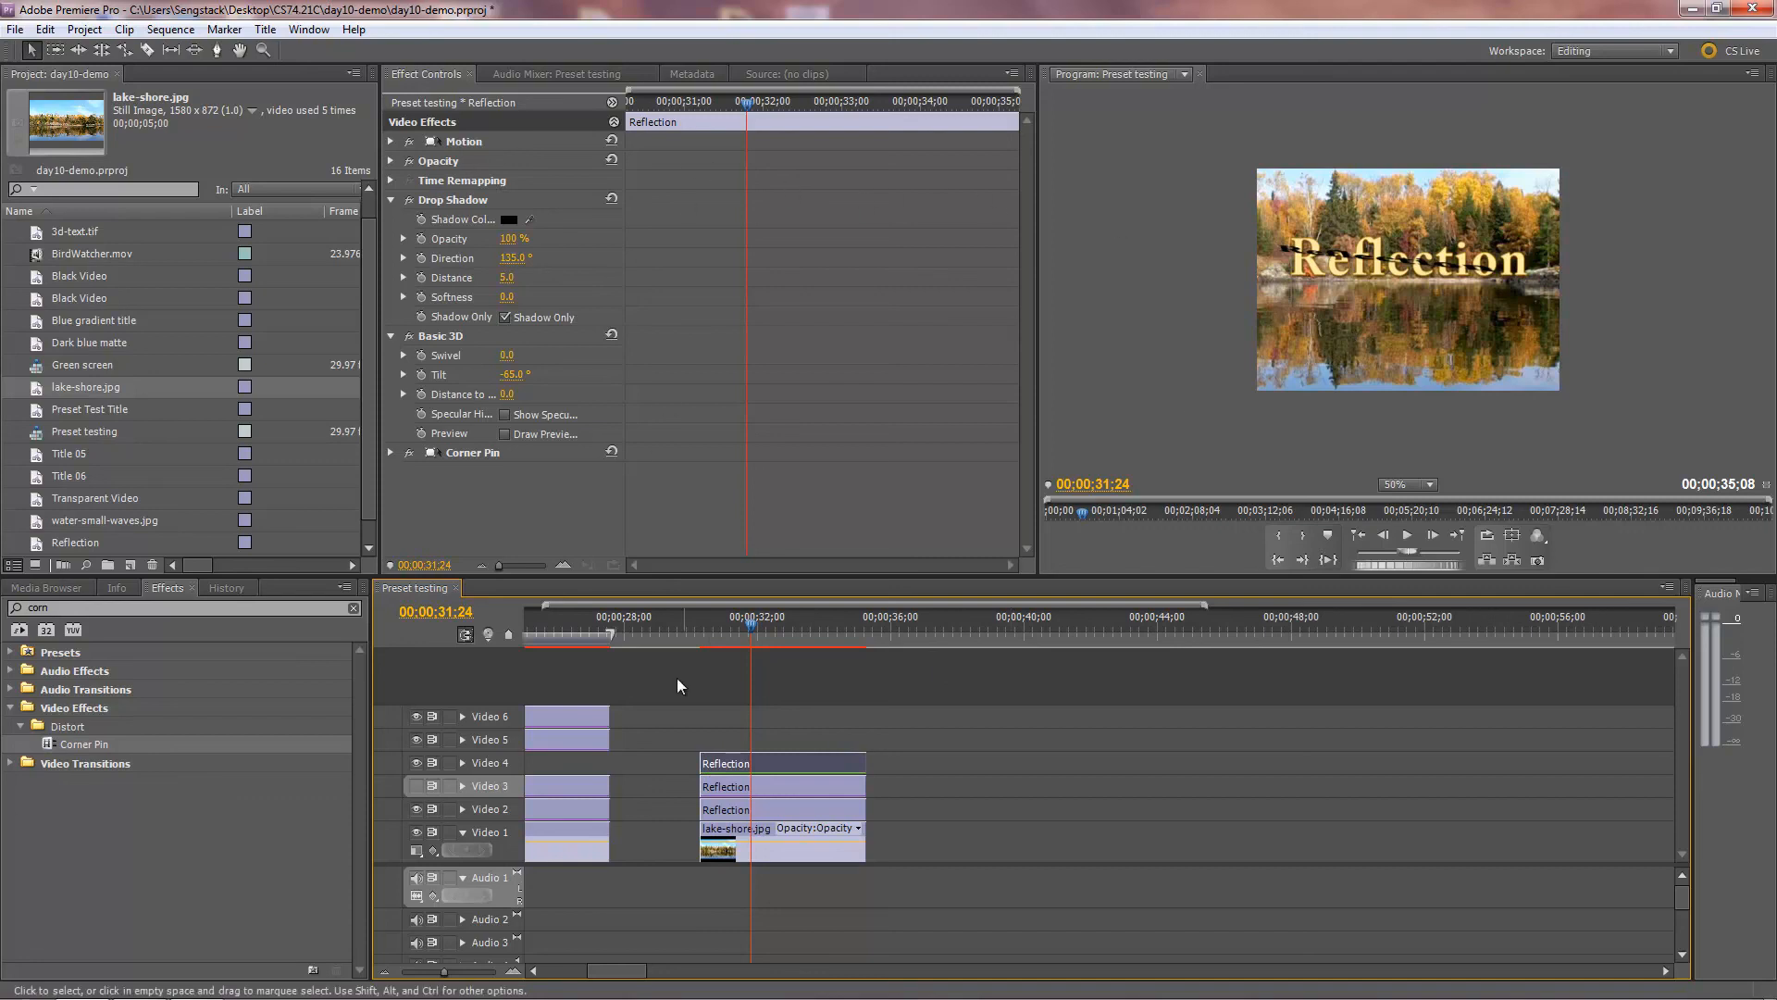
Refine the shadow's Corner Pin by moving both lower handles down and the upper-right handle outward, and set the Basic 3D tilt to -51°
{"action": "left_click", "coordinate": [462, 452]}
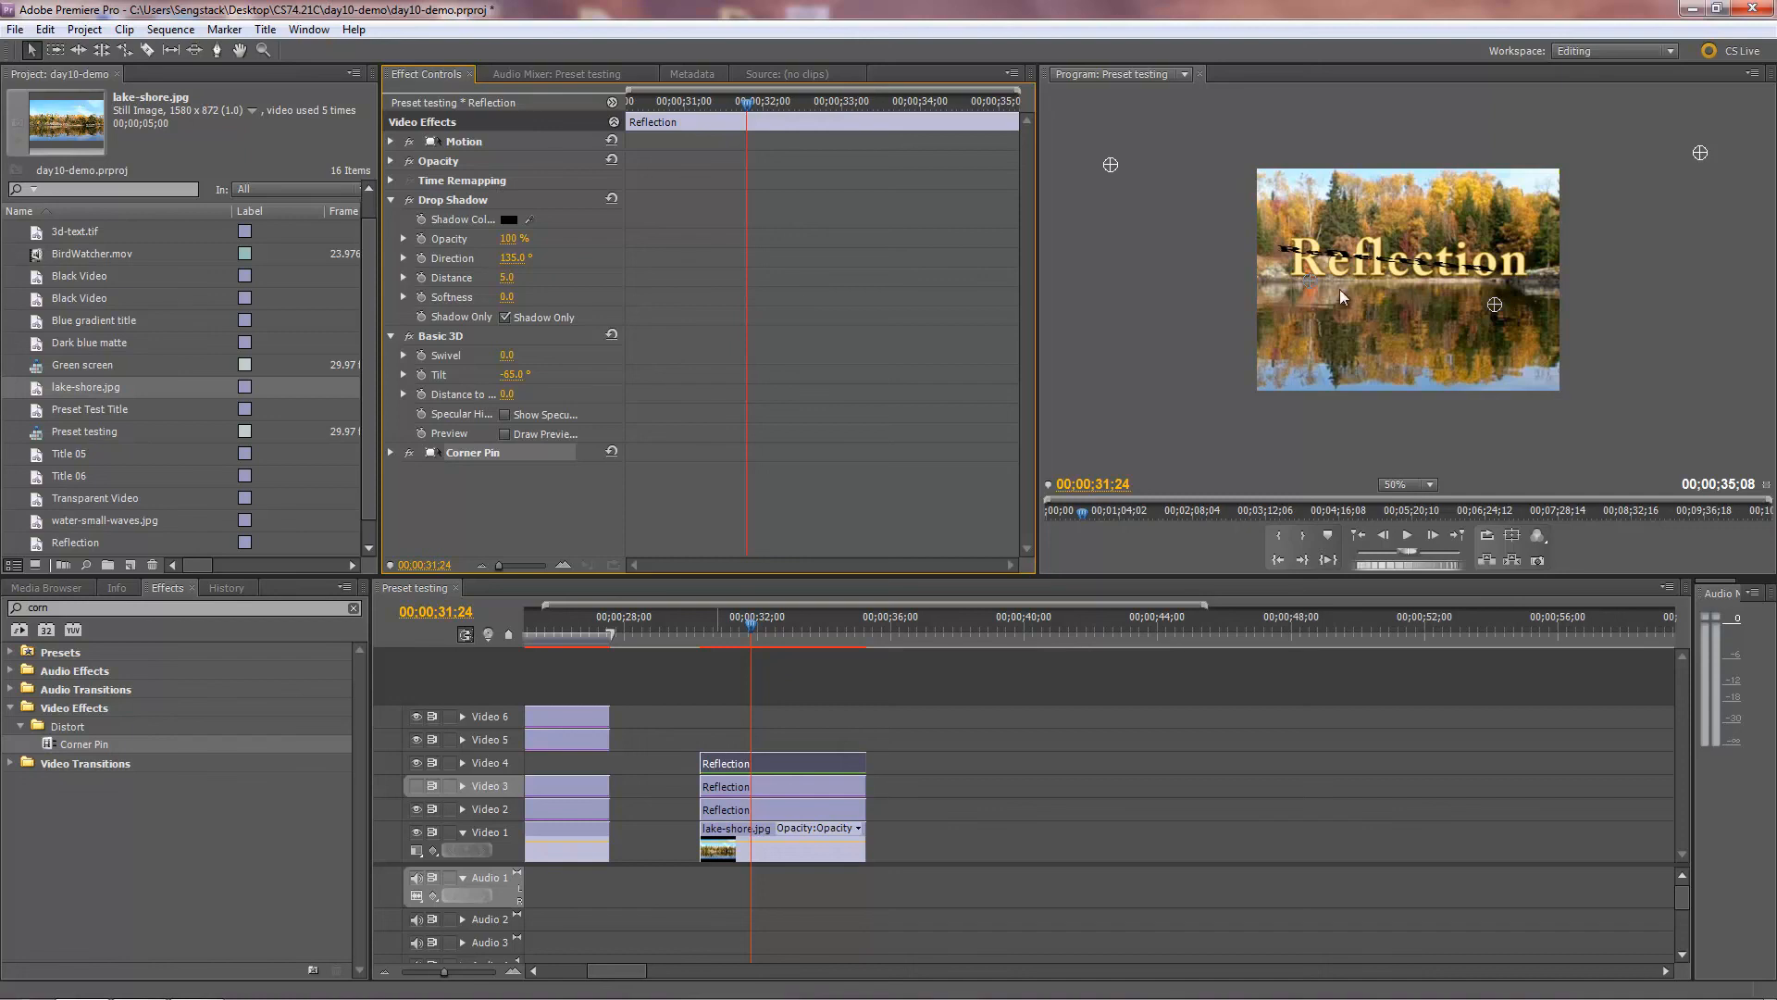
{"action": "left_click_drag", "start_coordinate": [1309, 278], "coordinate": [1302, 312]}
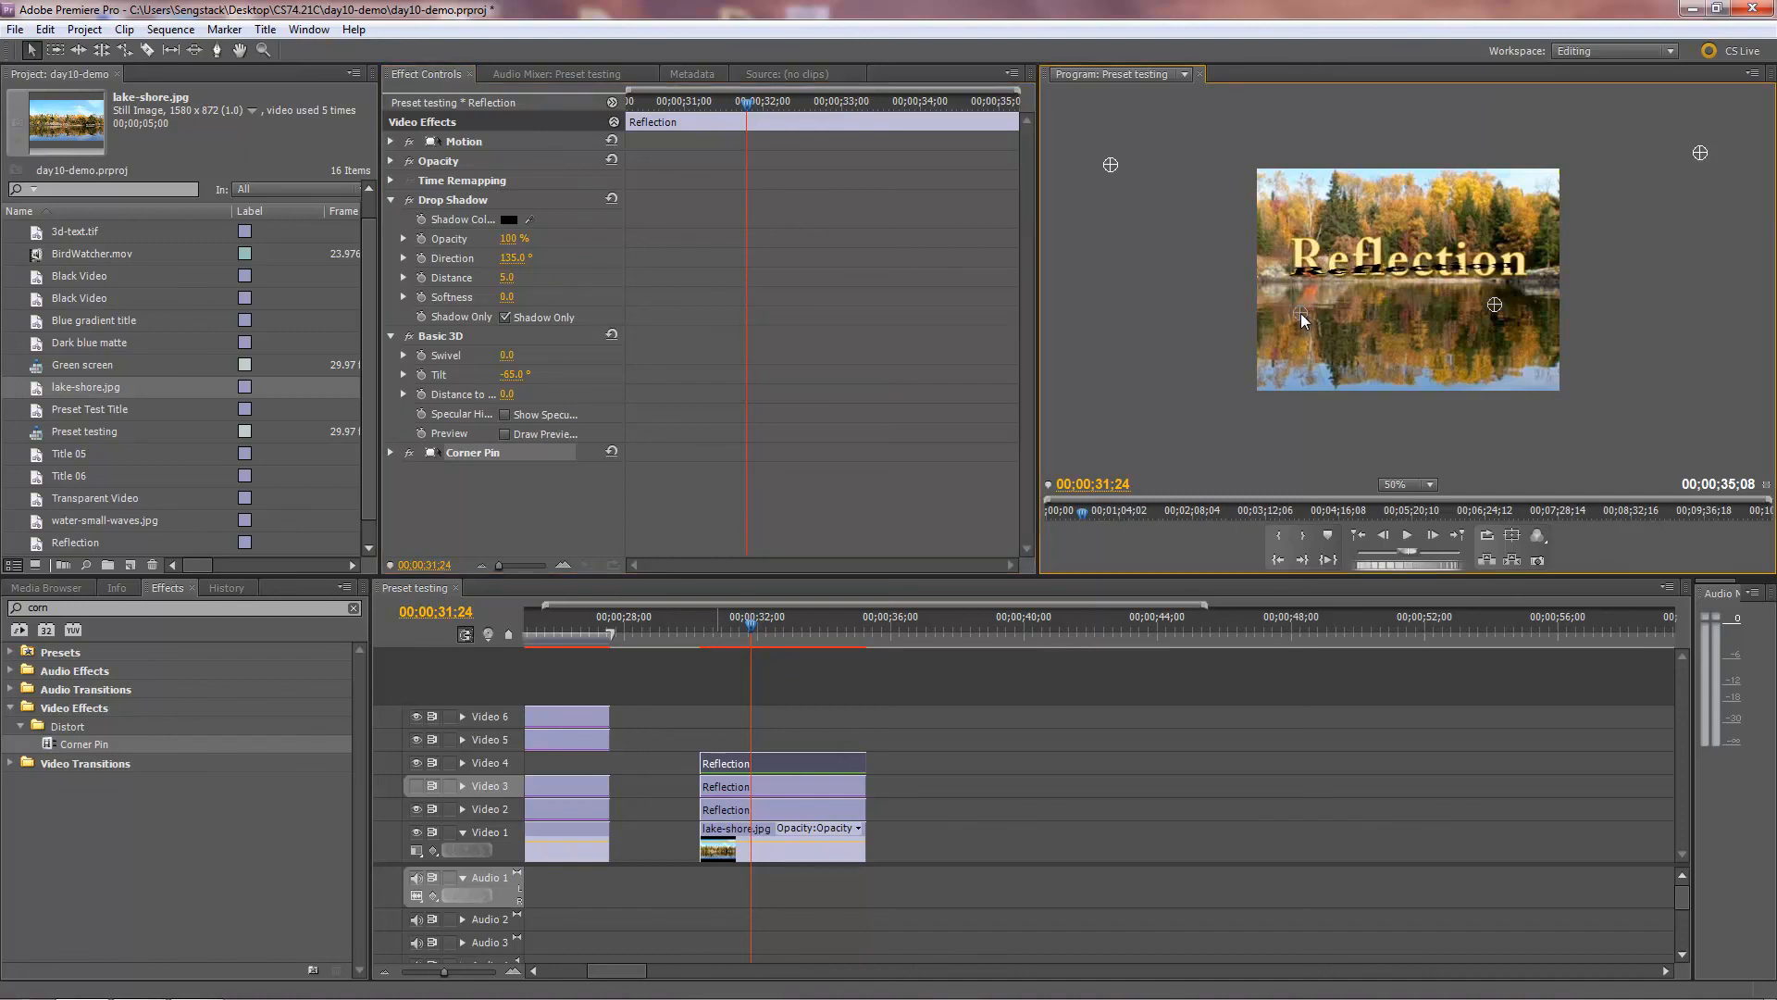
{"action": "left_click_drag", "start_coordinate": [1495, 307], "coordinate": [1518, 315]}
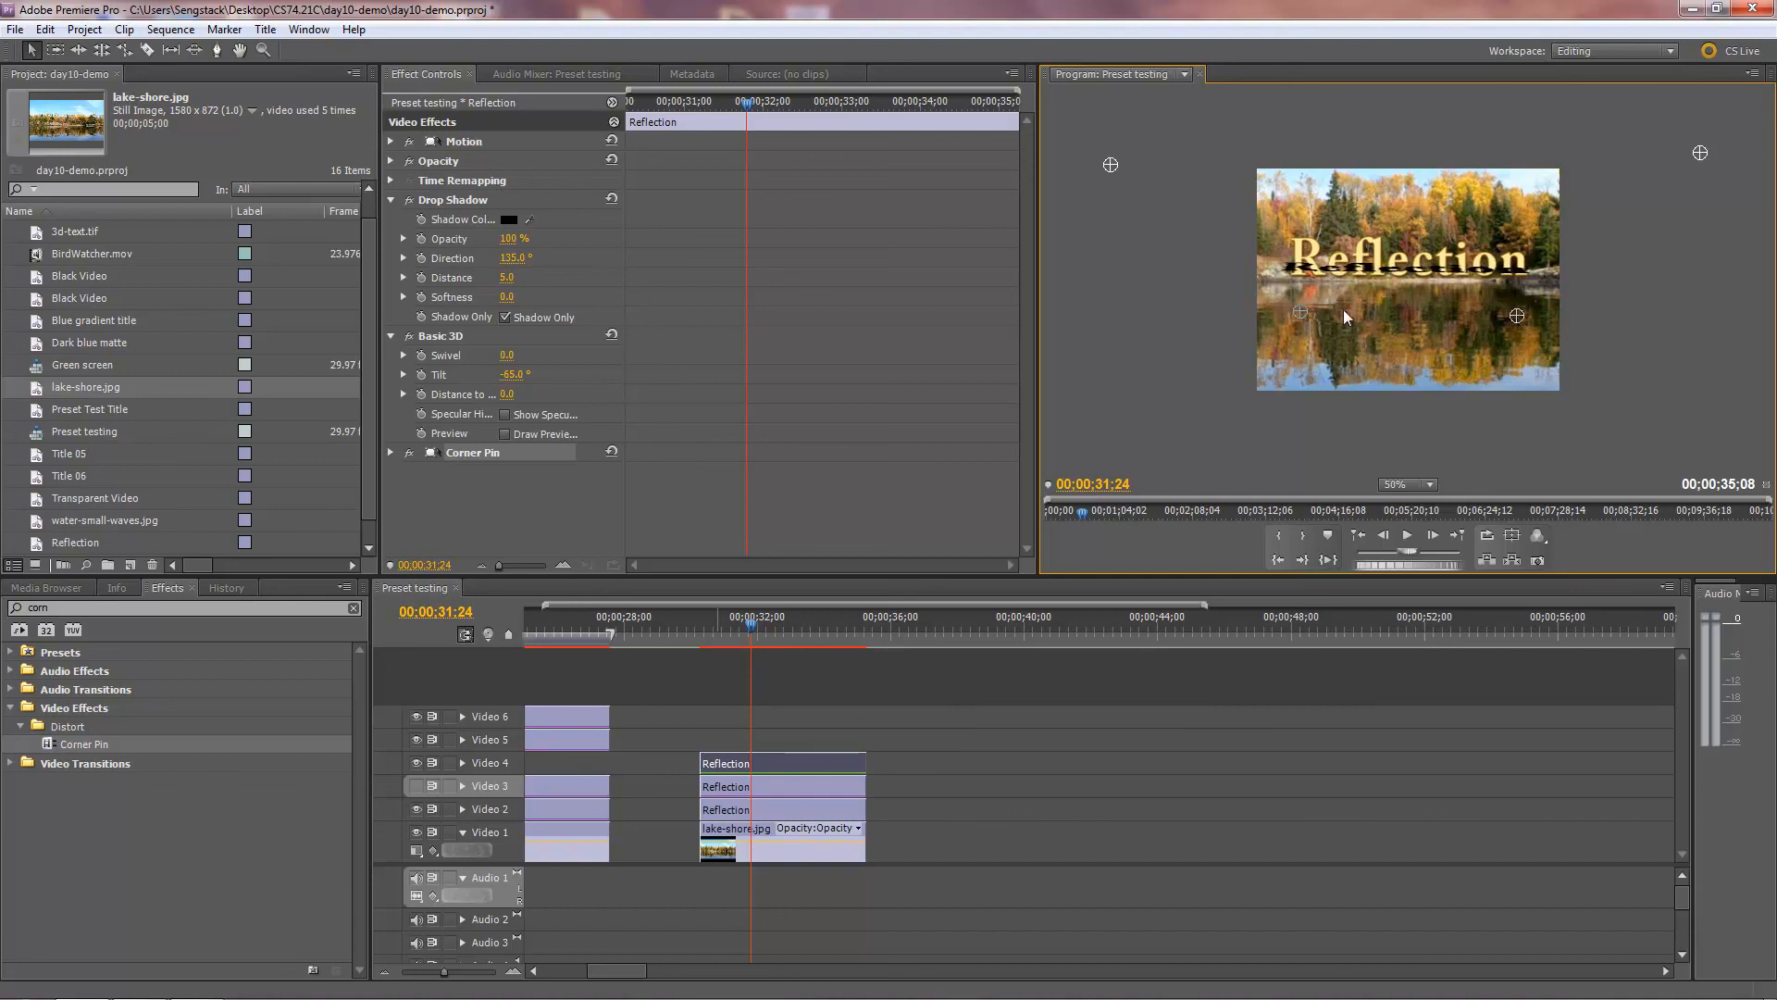
{"action": "left_click_drag", "start_coordinate": [1301, 312], "coordinate": [1303, 319]}
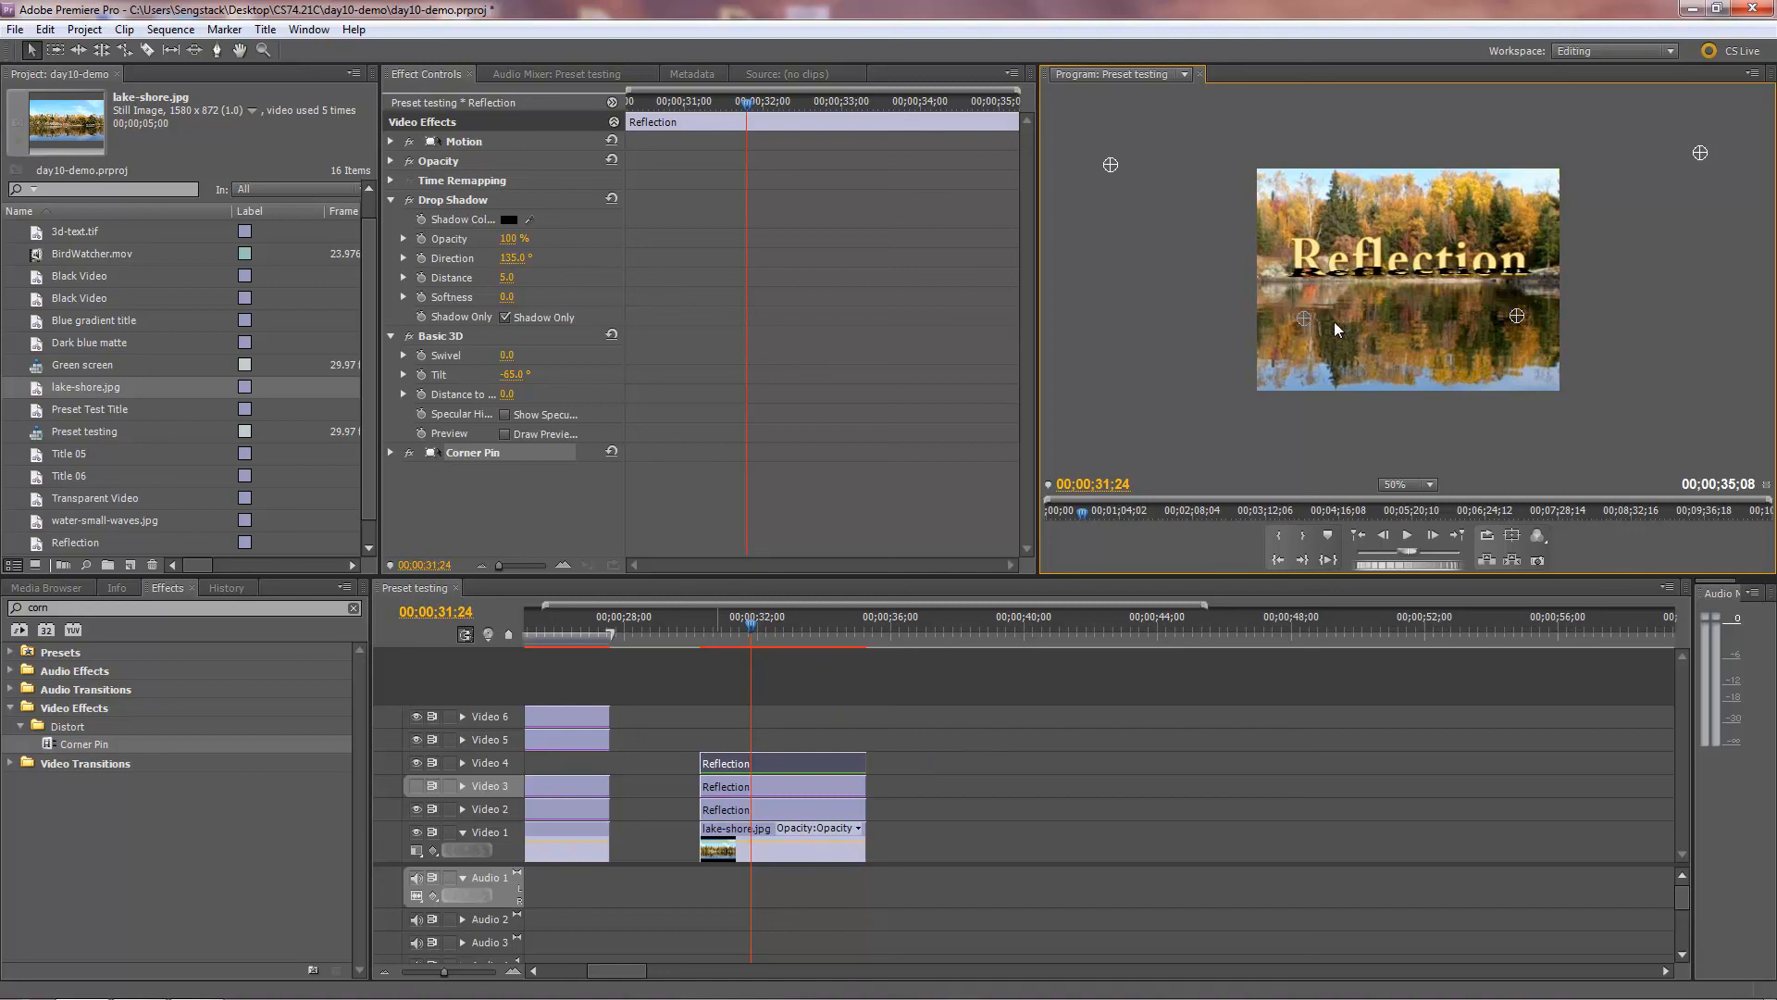
{"action": "left_click_drag", "start_coordinate": [1698, 148], "coordinate": [1711, 148]}
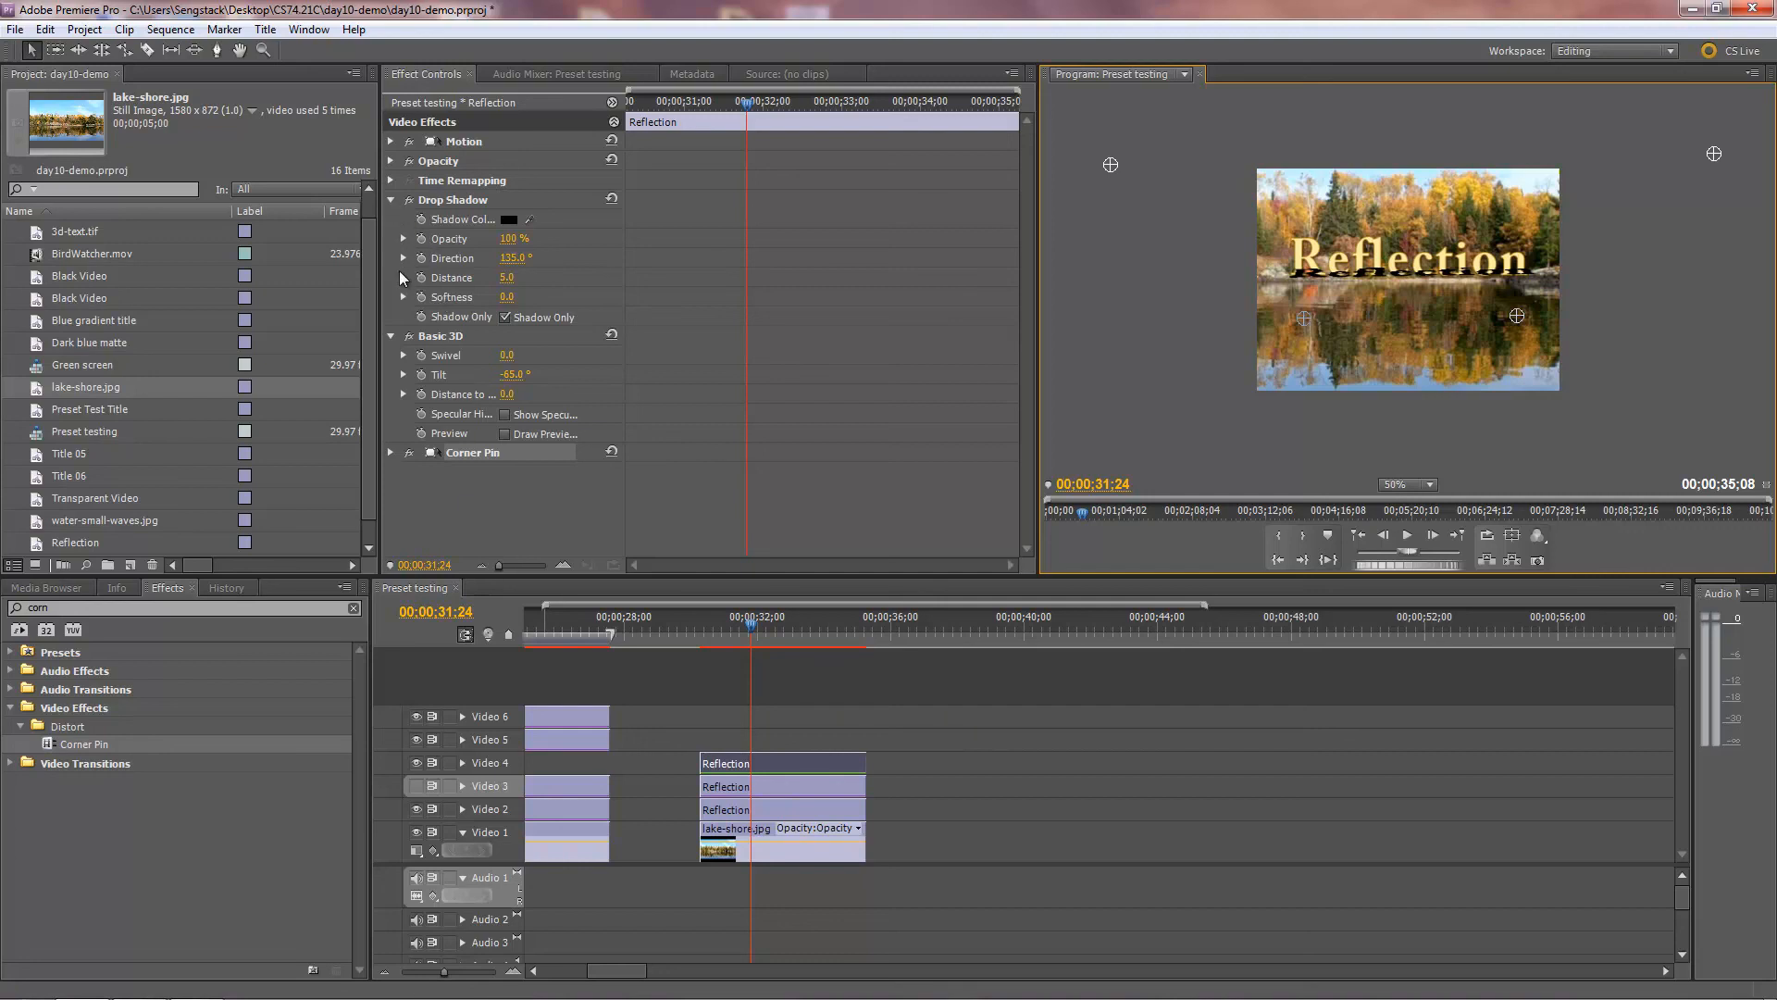
{"action": "left_click_drag", "start_coordinate": [511, 375], "coordinate": [532, 386]}
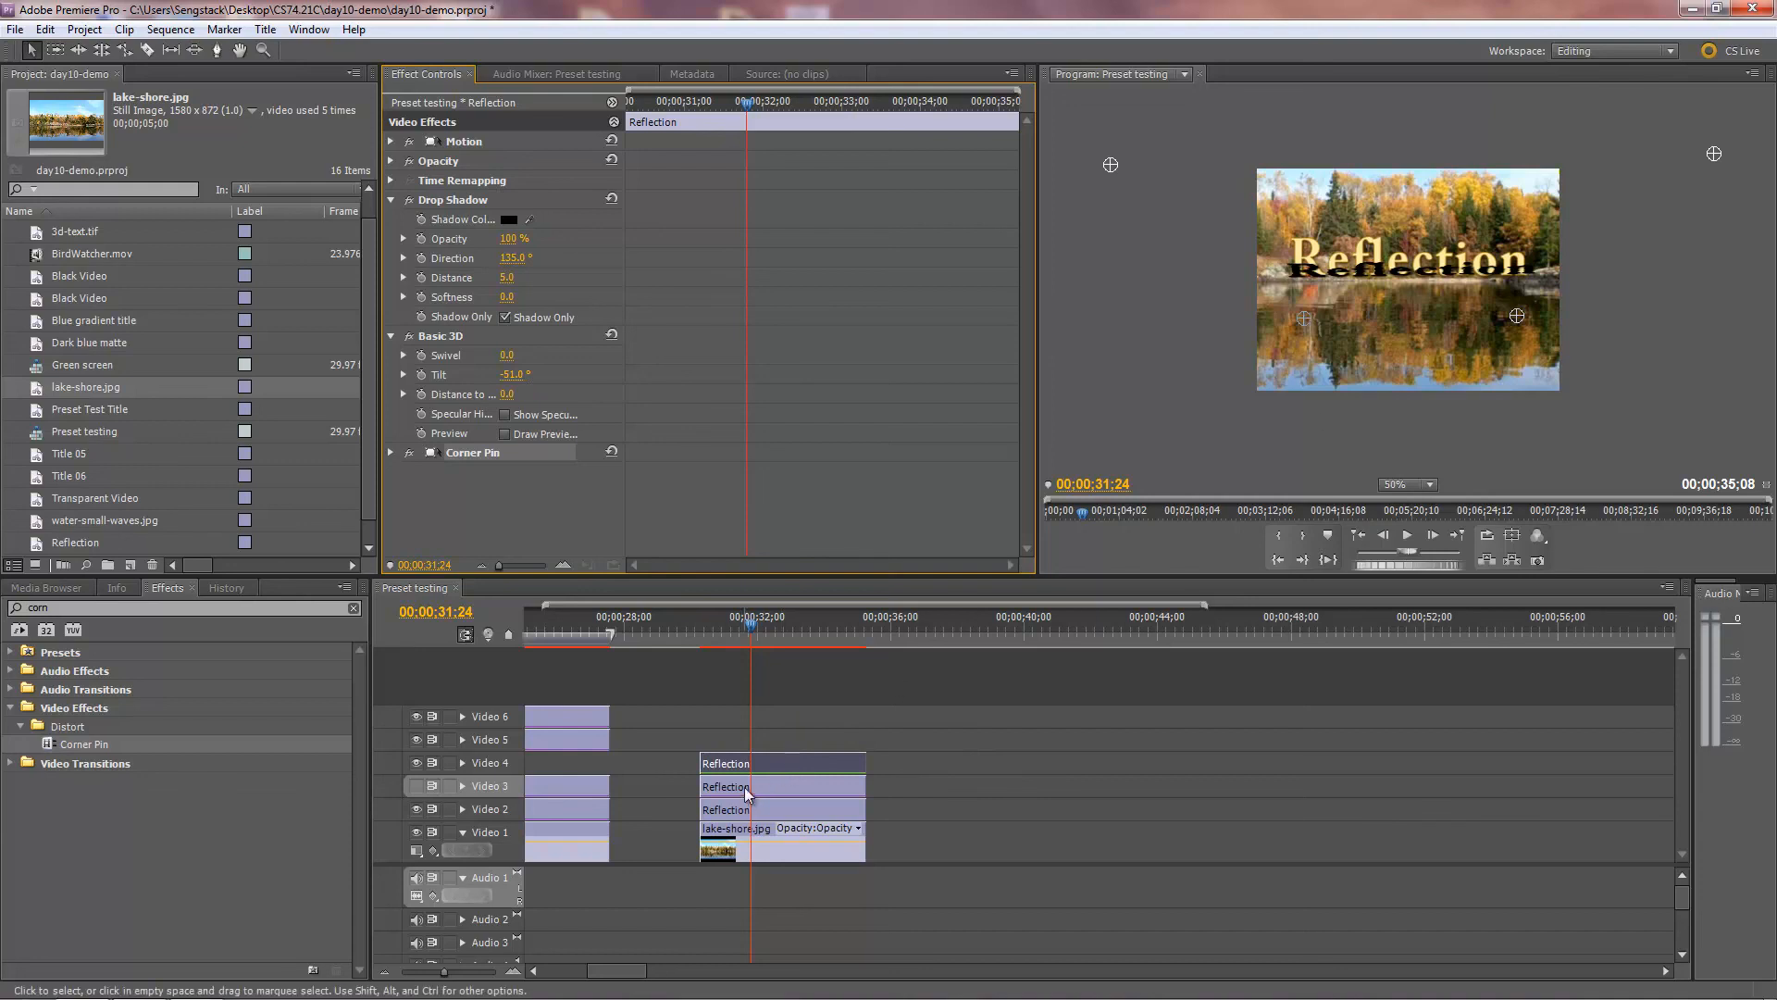
Restack the Reflection clips with the title on Video 4, the mirrored reflection on Video 3 and the shadow on Video 2
{"action": "mouse_move", "coordinate": [783, 785]}
{"action": "left_mouse_down"}
{"action": "mouse_move", "coordinate": [786, 741]}
{"action": "mouse_move", "coordinate": [797, 776]}
{"action": "left_mouse_up"}
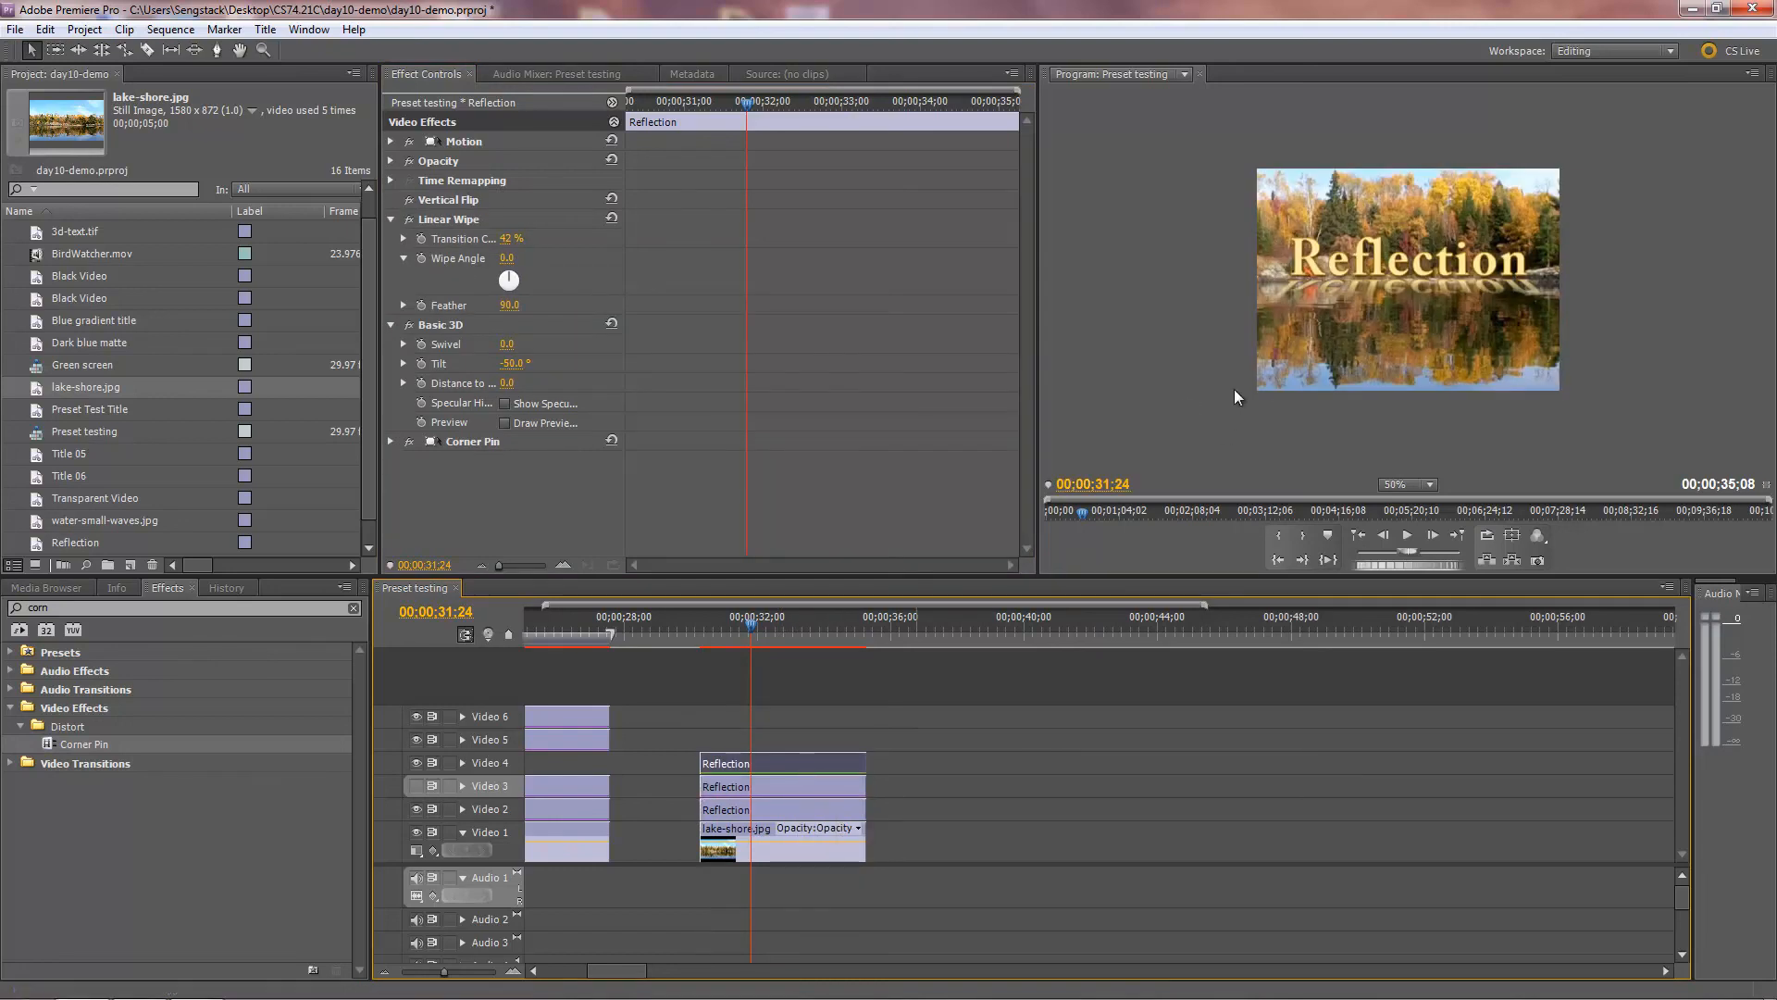
{"action": "left_click", "coordinate": [417, 786]}
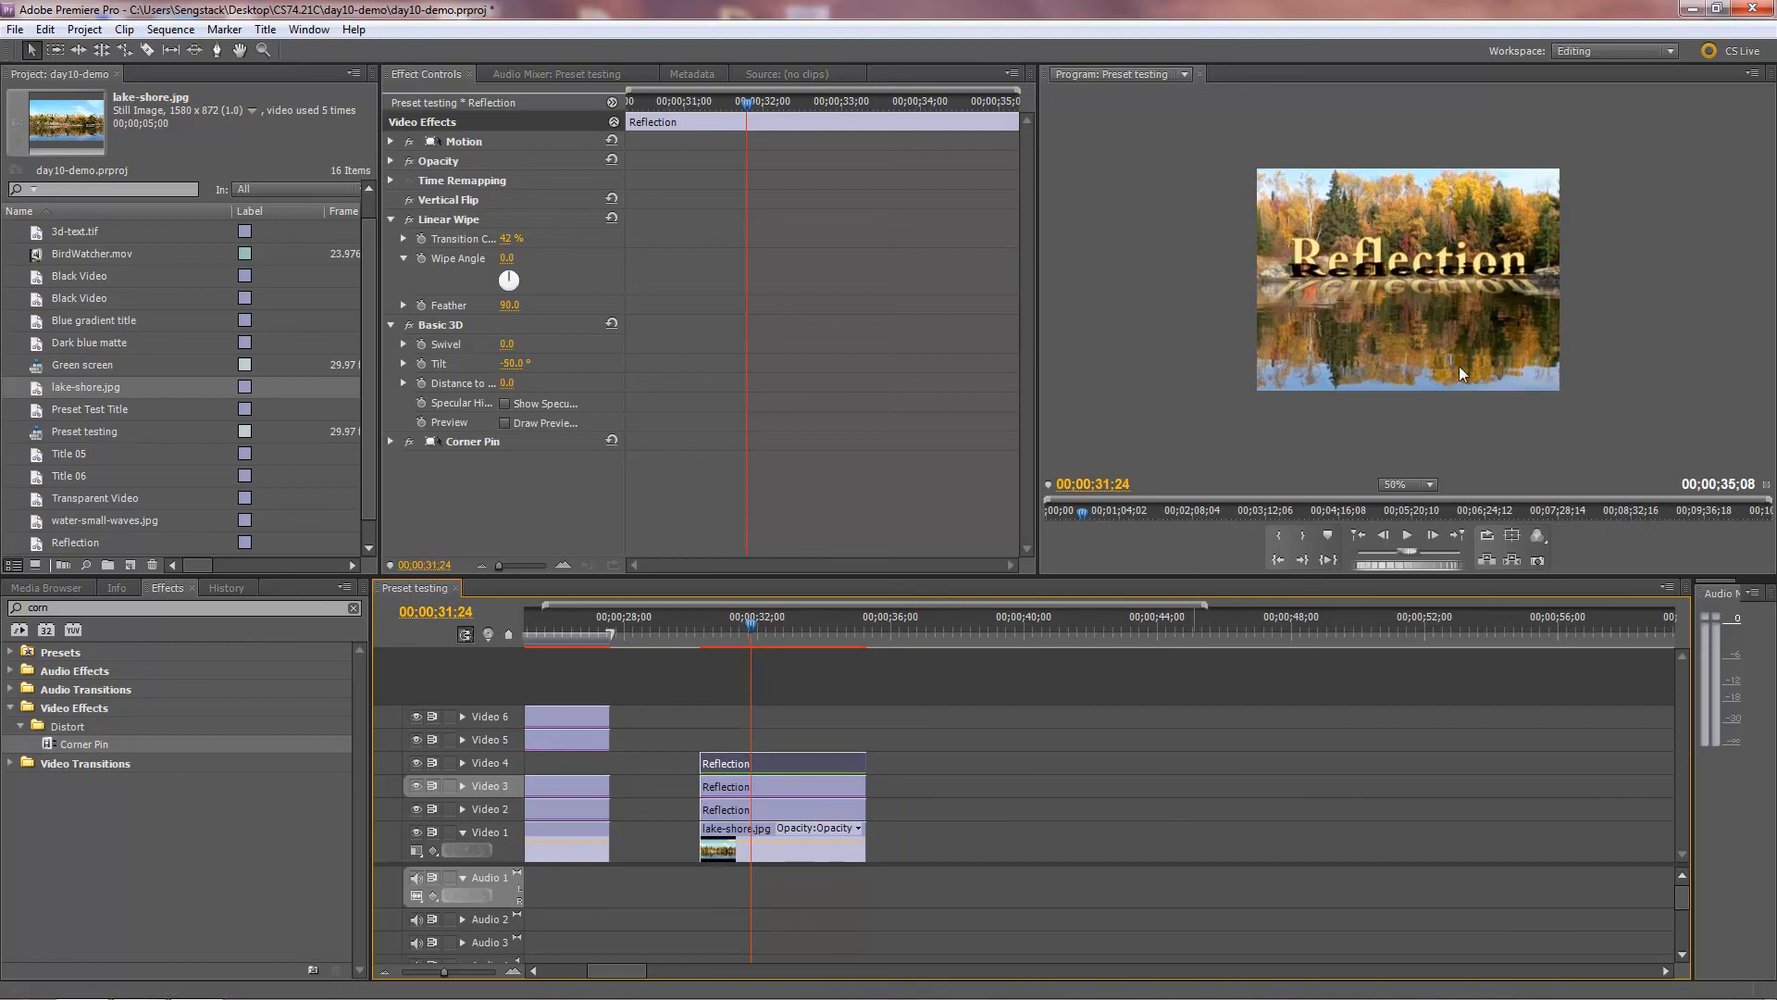
{"action": "left_click", "coordinate": [1430, 485]}
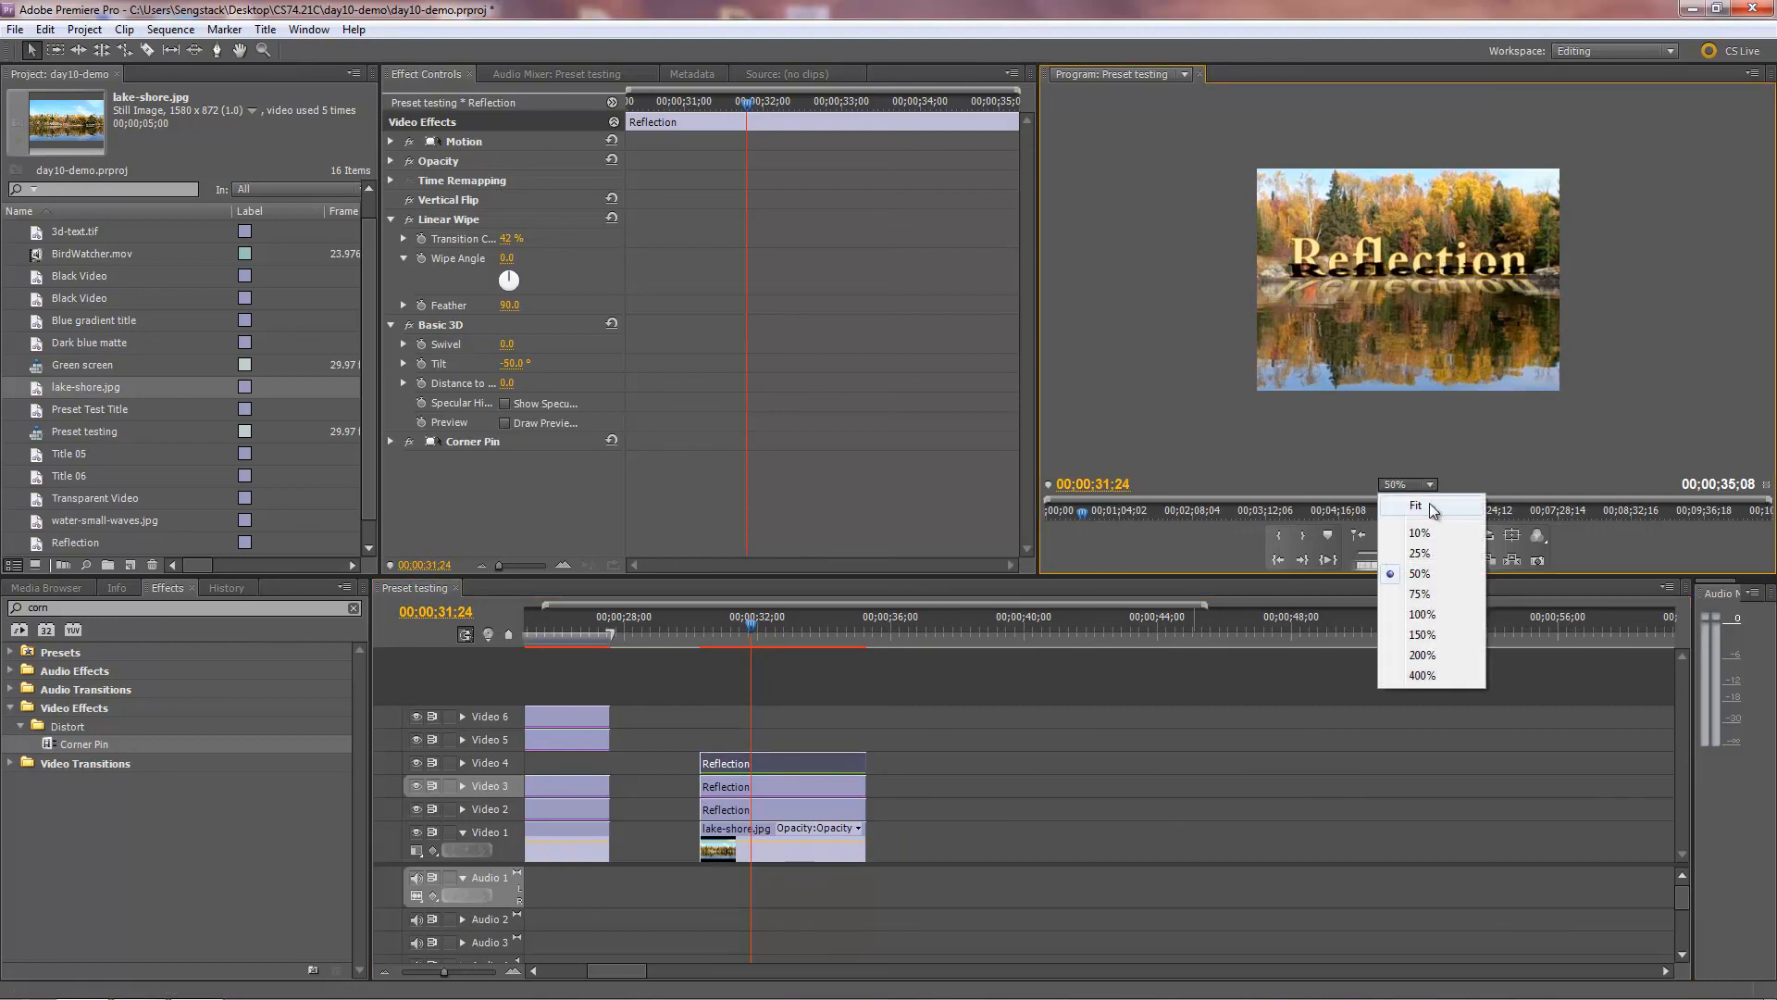
{"action": "left_click", "coordinate": [1433, 508]}
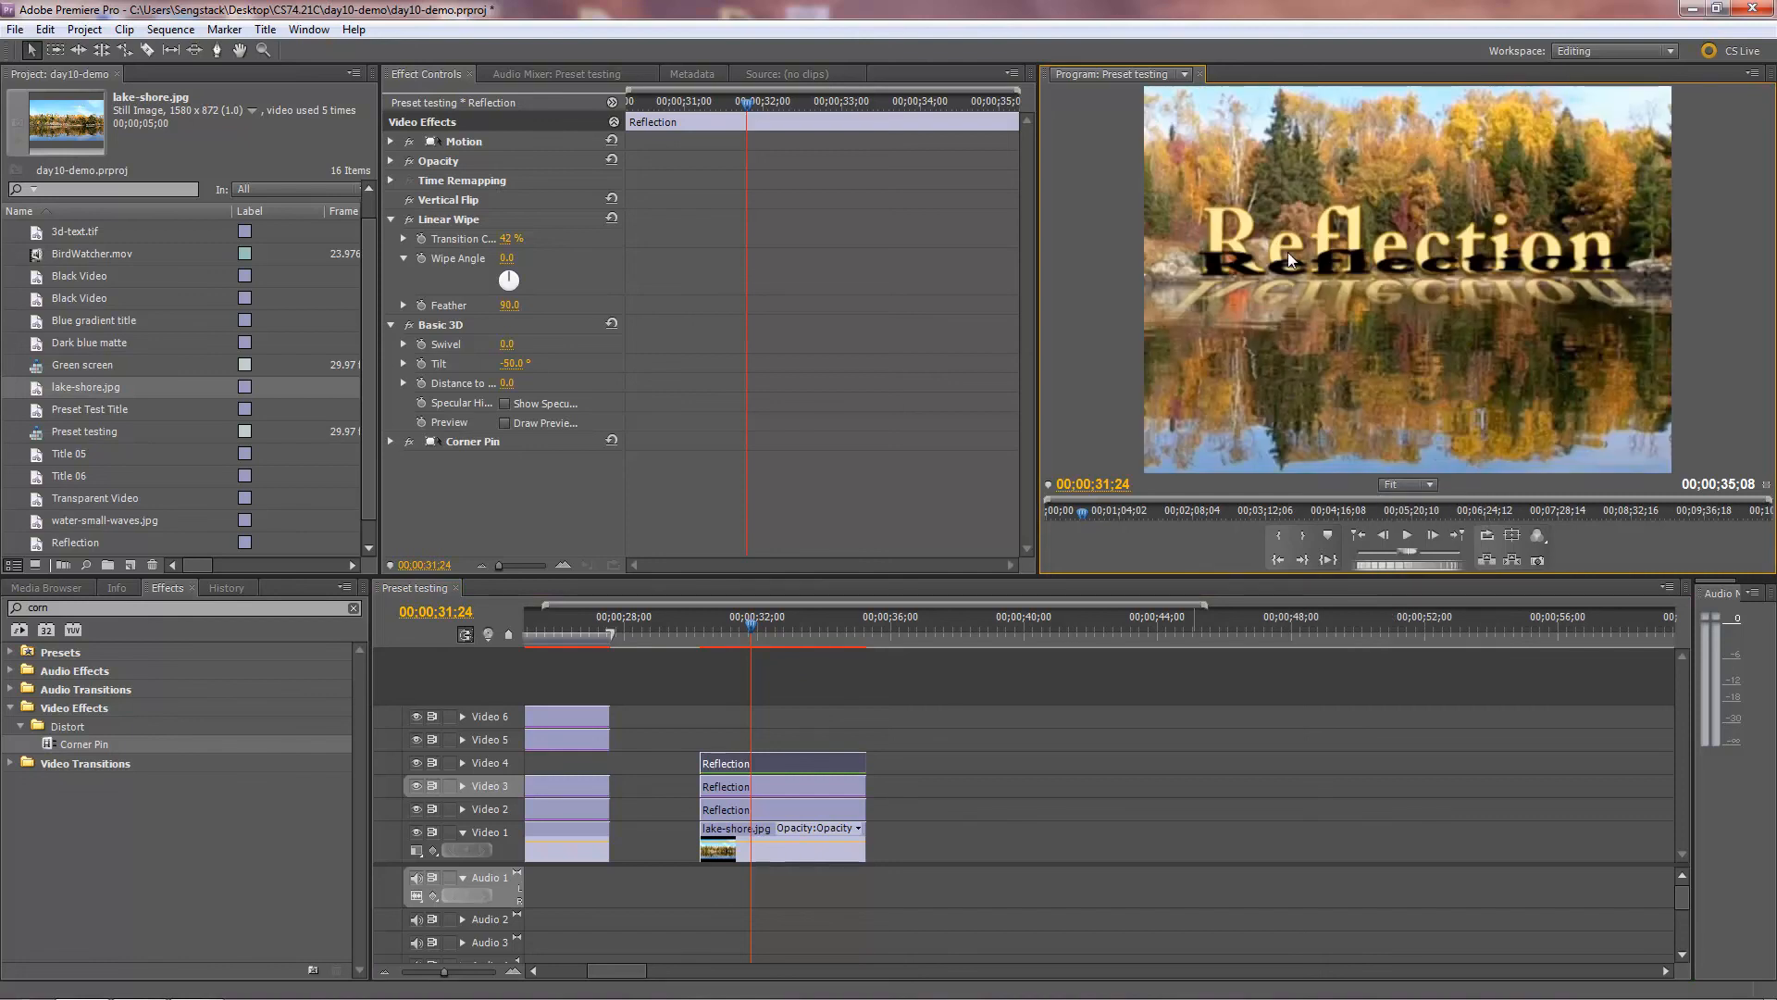
{"action": "left_click_drag", "start_coordinate": [780, 803], "coordinate": [822, 774]}
{"action": "left_click", "coordinate": [781, 764]}
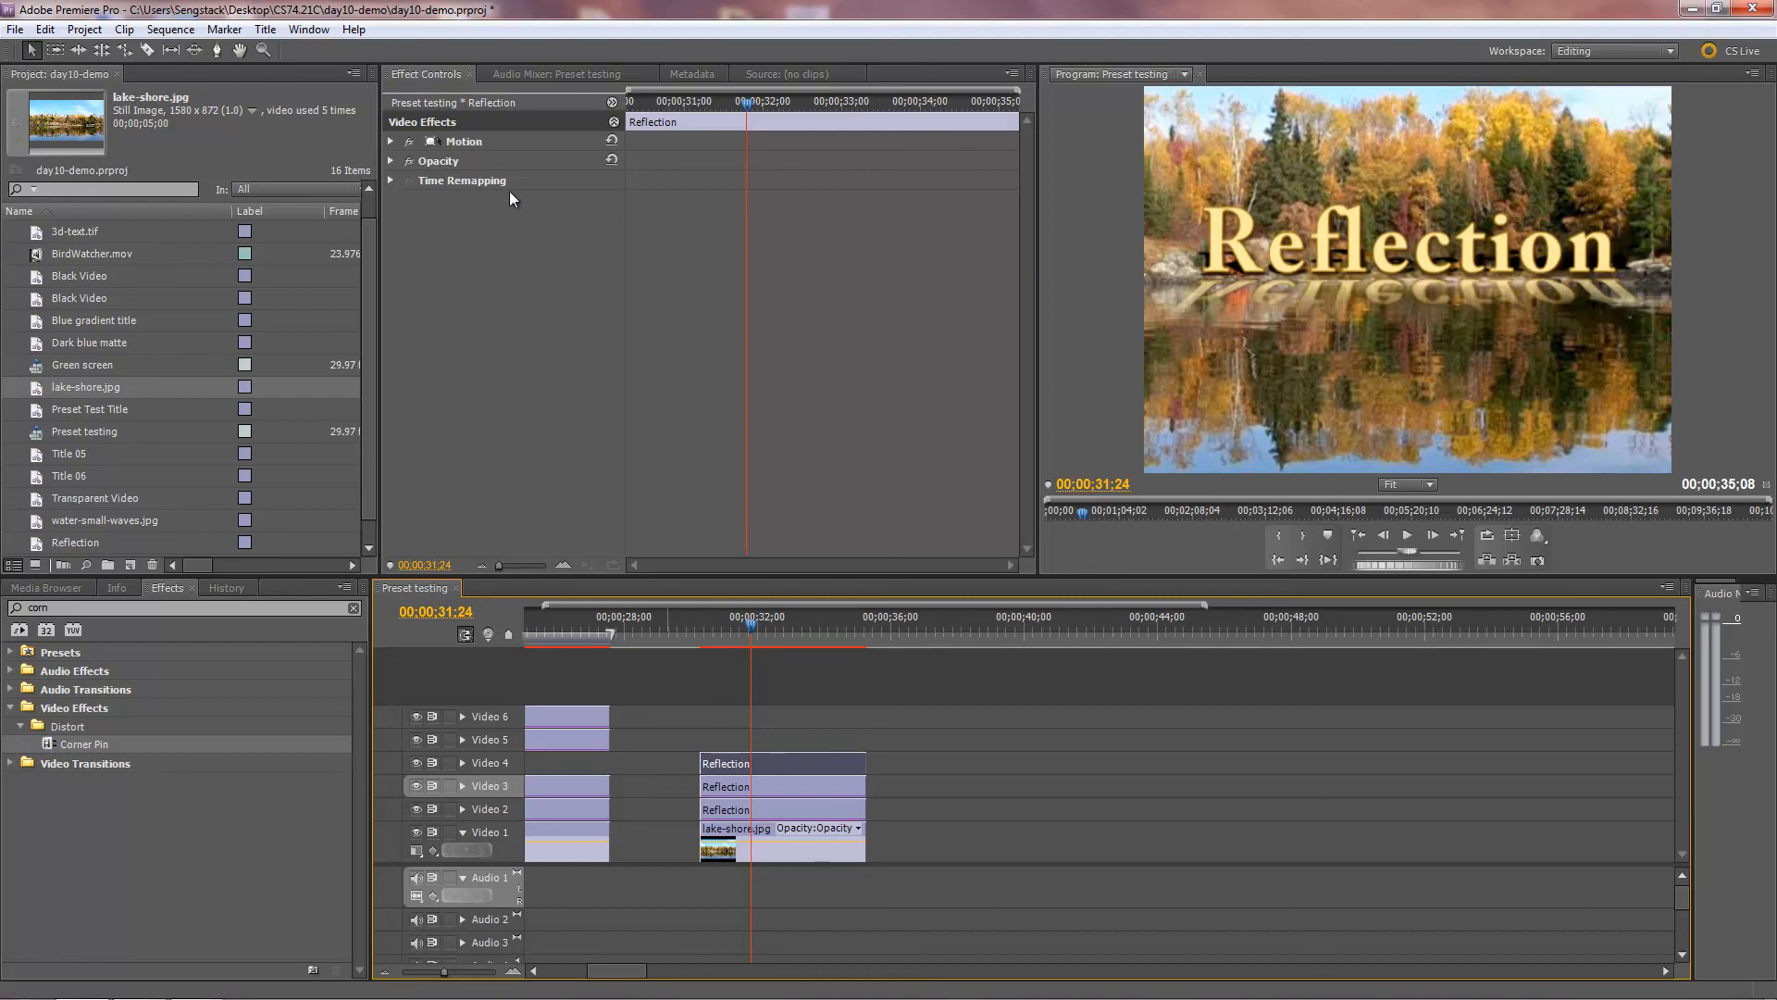
{"action": "left_click", "coordinate": [780, 782]}
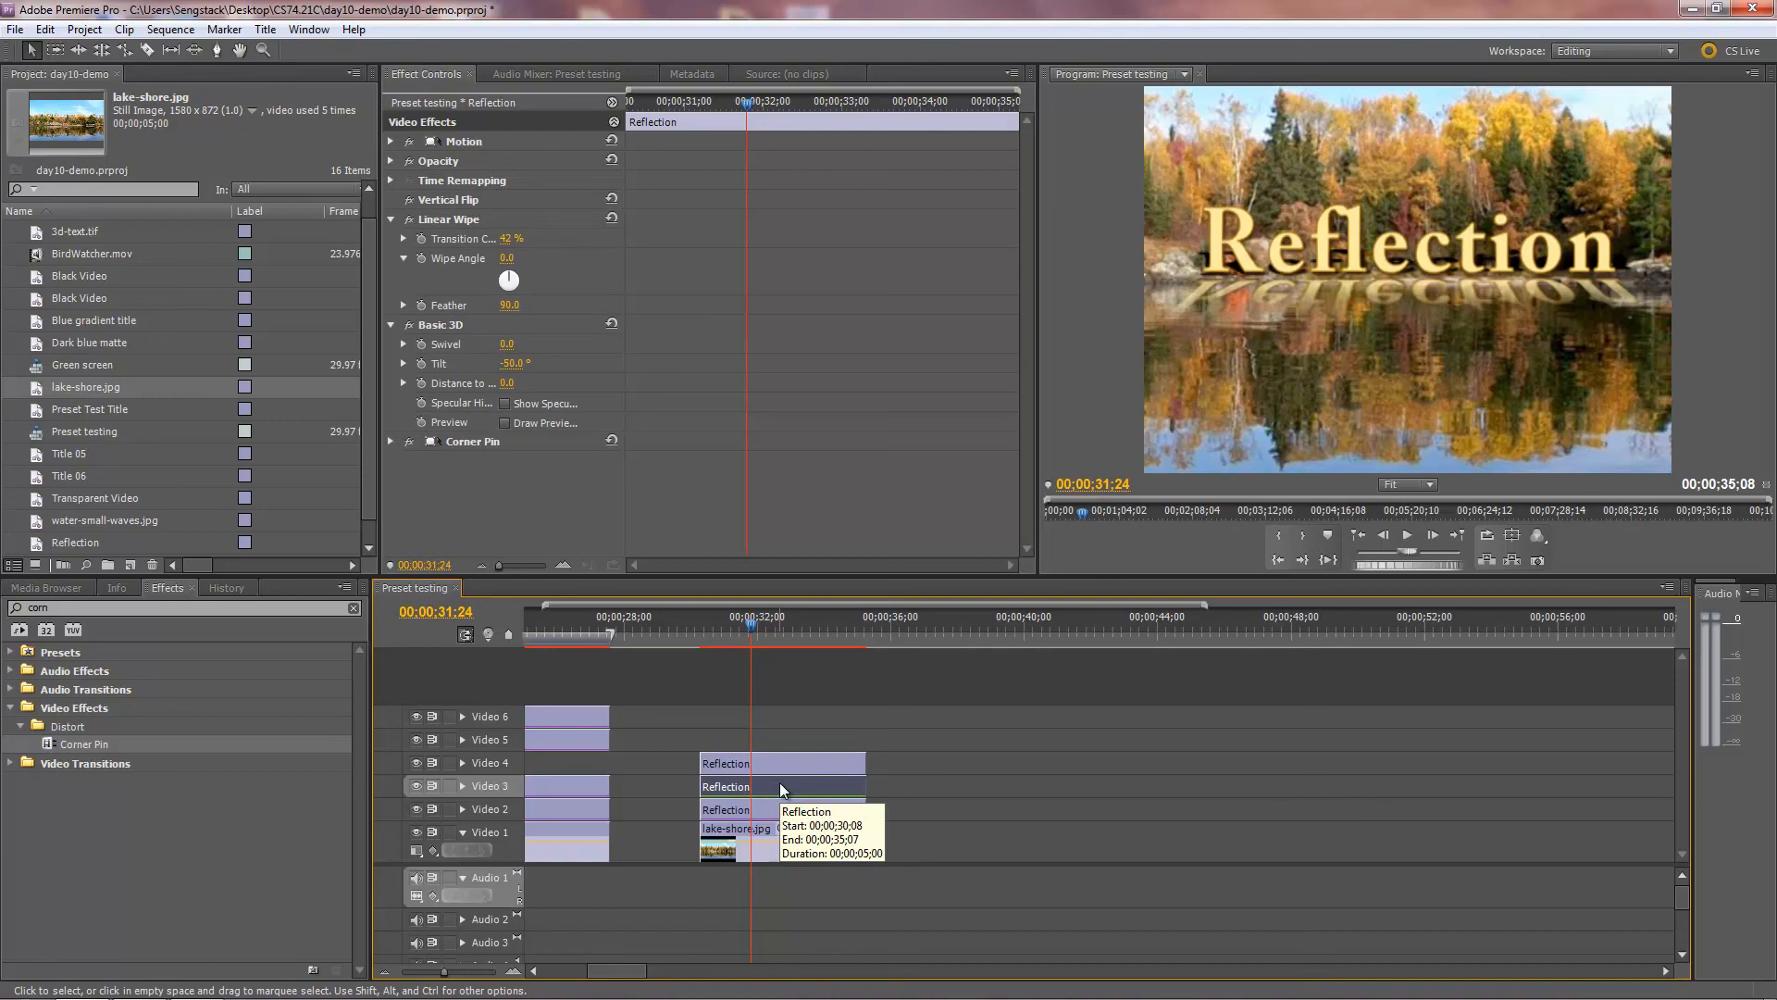
Set the Drop Shadow of the shadow clip on Video 2 to 60% opacity, distance 0 and softness about 13
{"action": "left_click", "coordinate": [781, 813]}
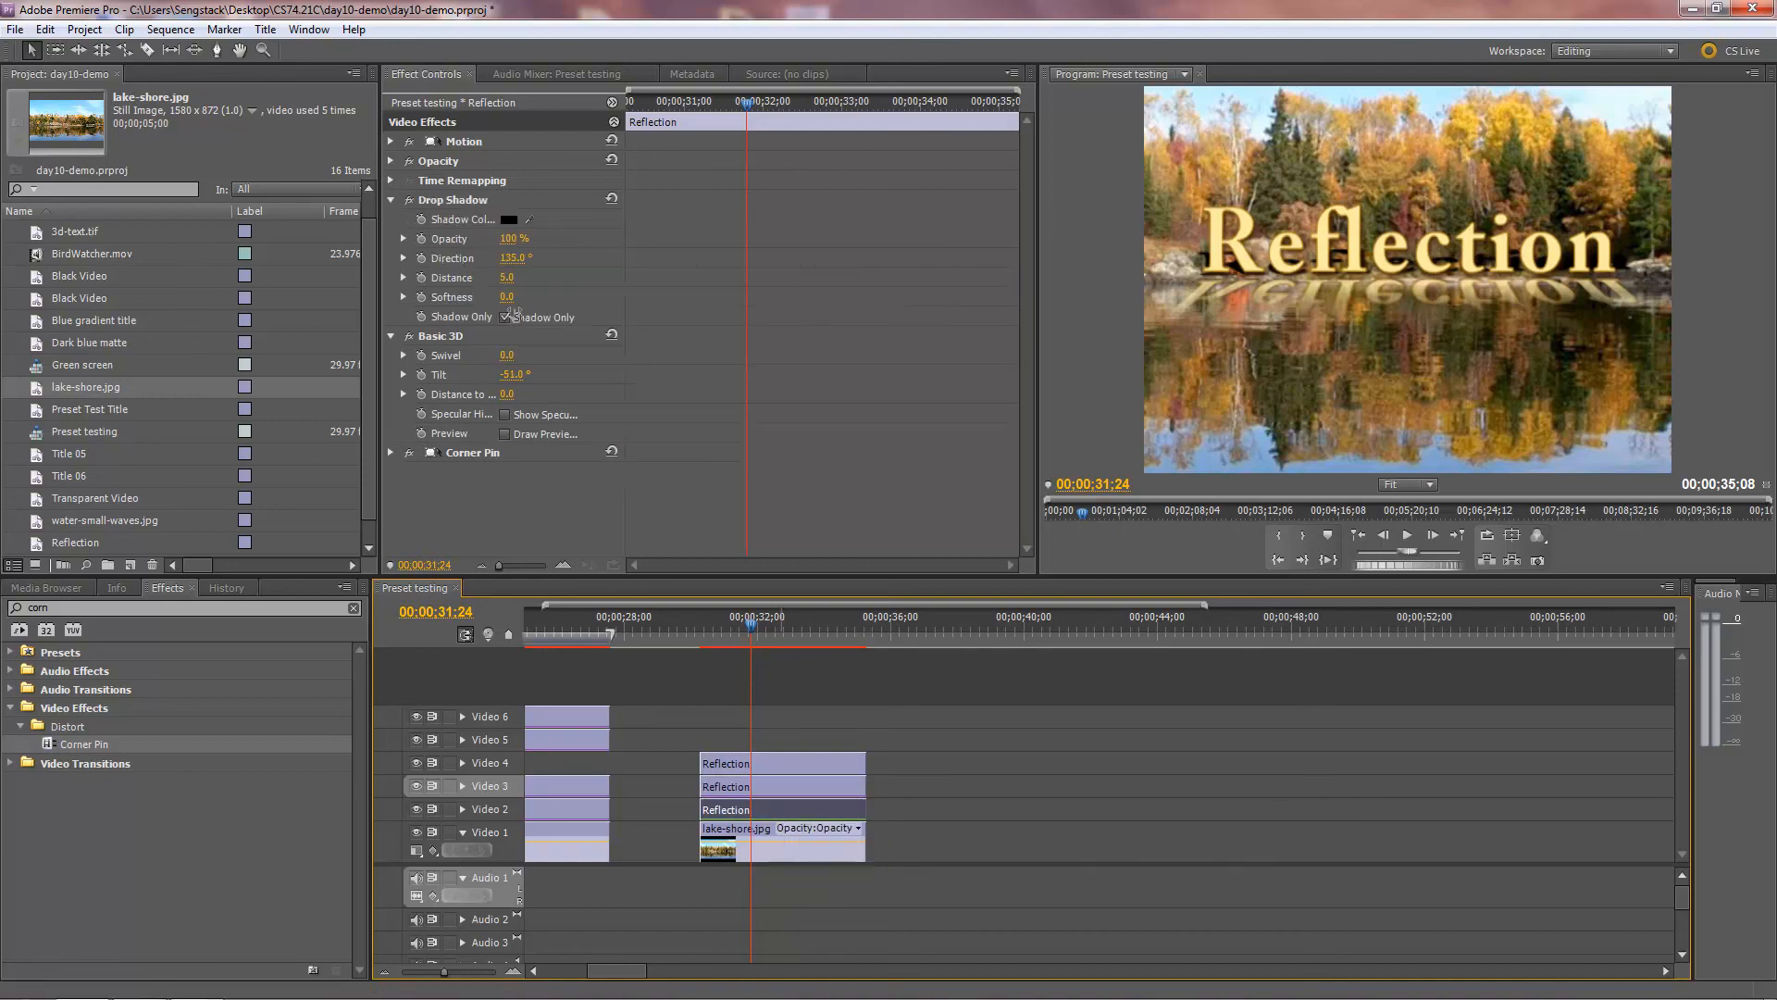
{"action": "left_click_drag", "start_coordinate": [509, 240], "coordinate": [414, 246]}
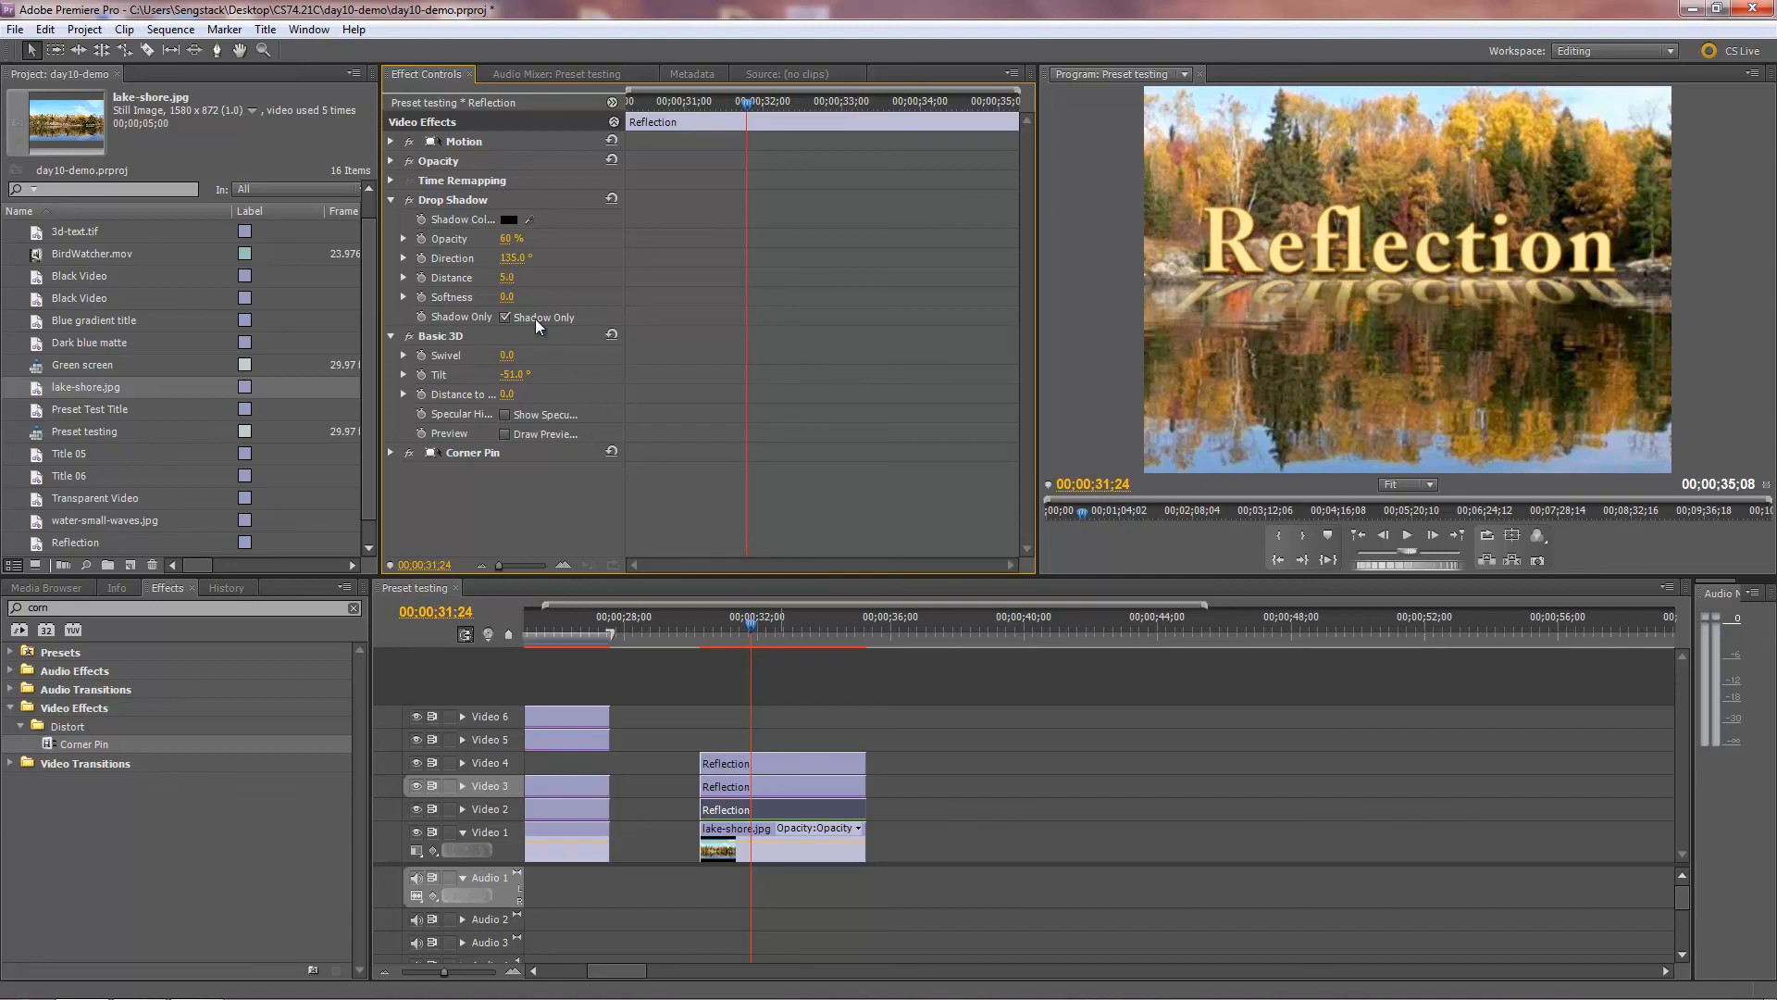
{"action": "left_click", "coordinate": [390, 335]}
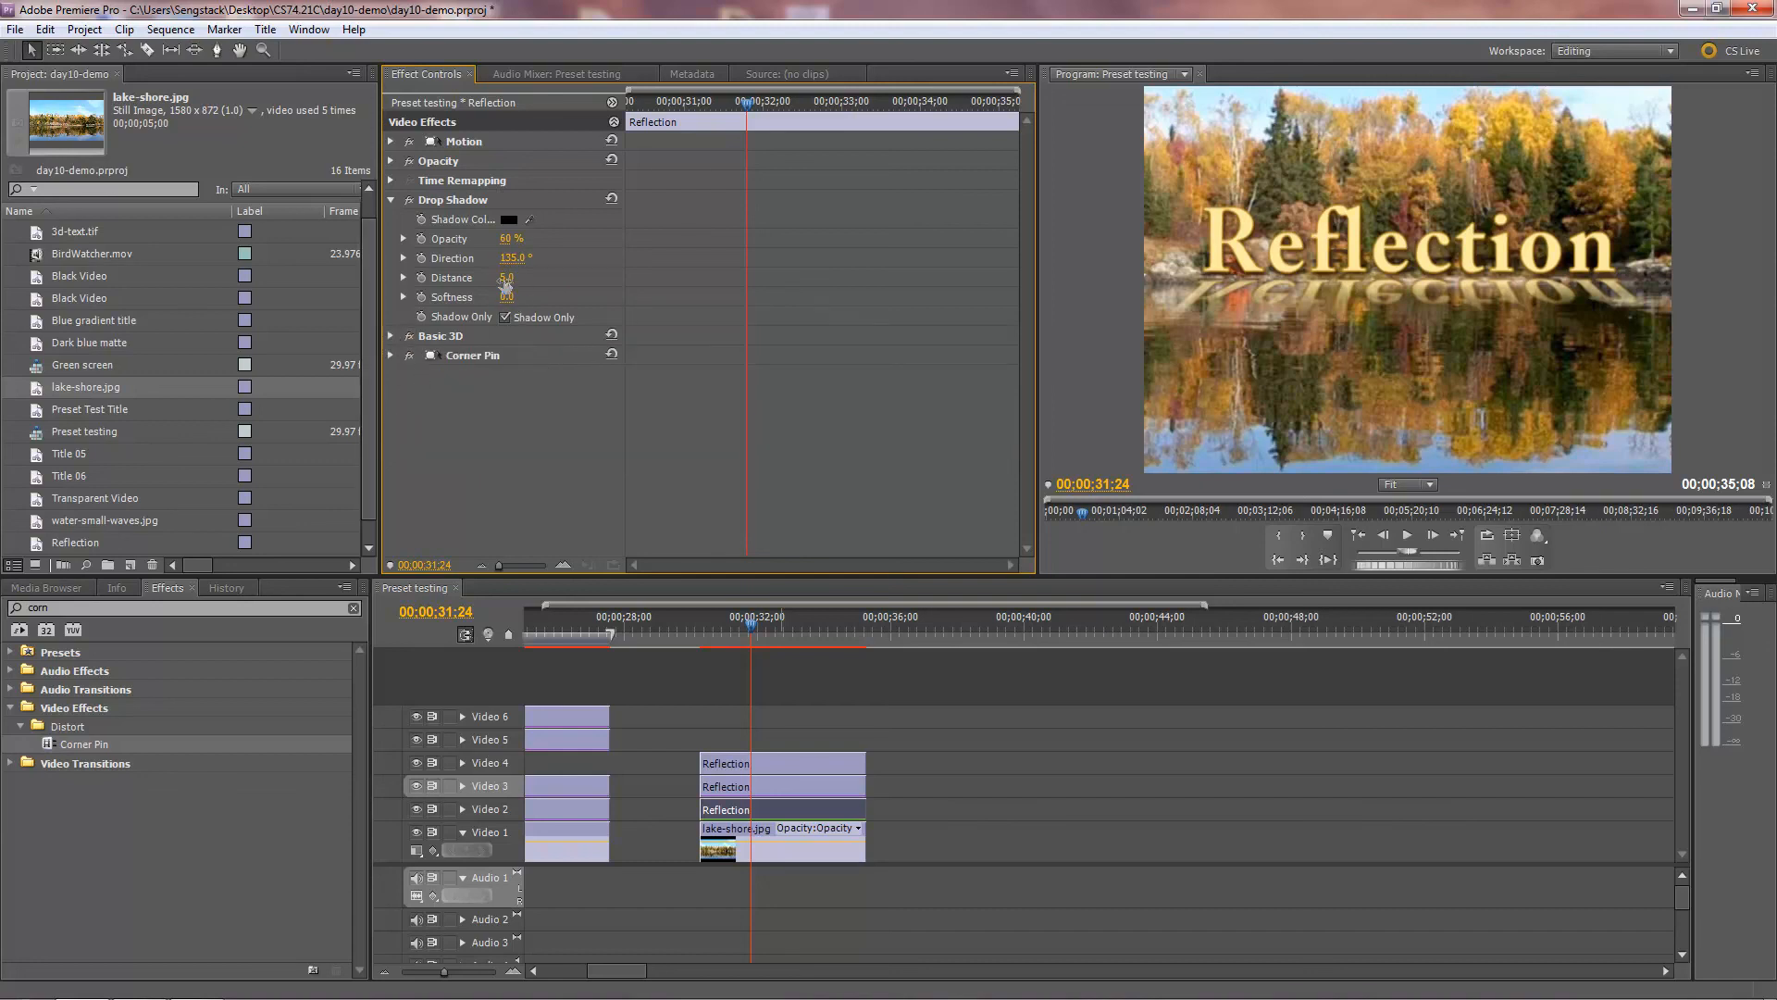
{"action": "left_click_drag", "start_coordinate": [506, 278], "coordinate": [480, 281]}
{"action": "mouse_move", "coordinate": [506, 303]}
{"action": "left_mouse_down"}
{"action": "mouse_move", "coordinate": [560, 298]}
{"action": "mouse_move", "coordinate": [497, 288]}
{"action": "left_mouse_up"}
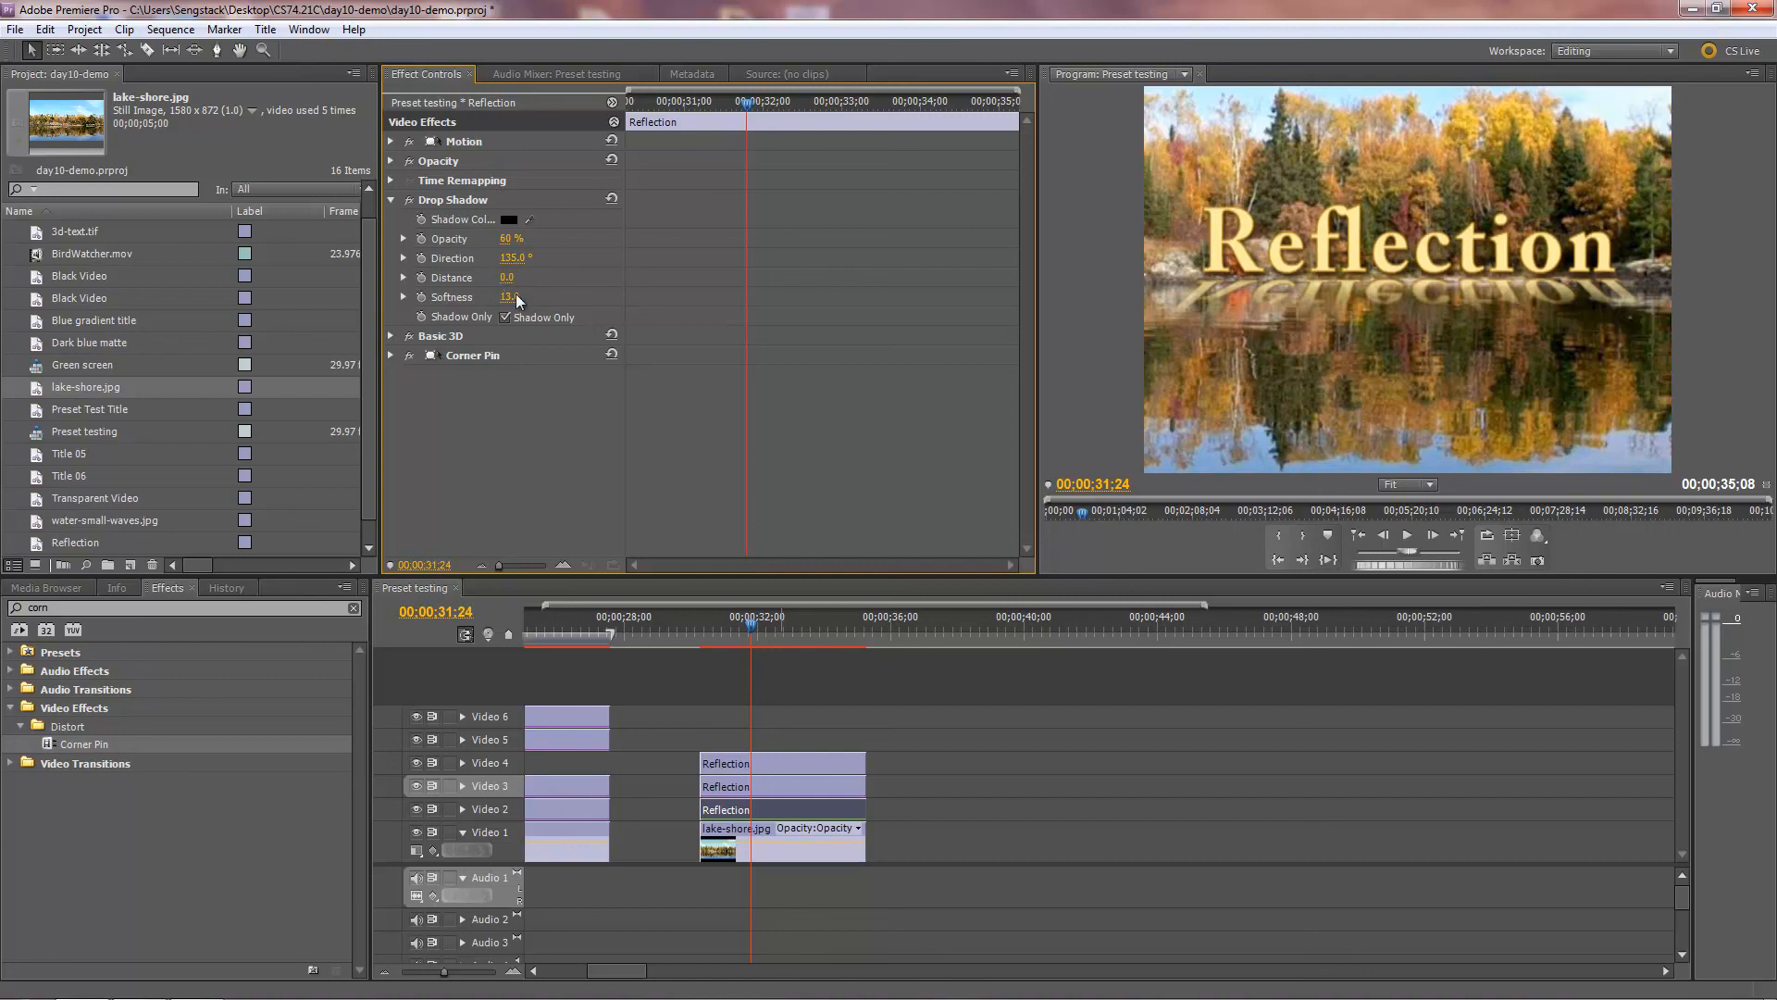